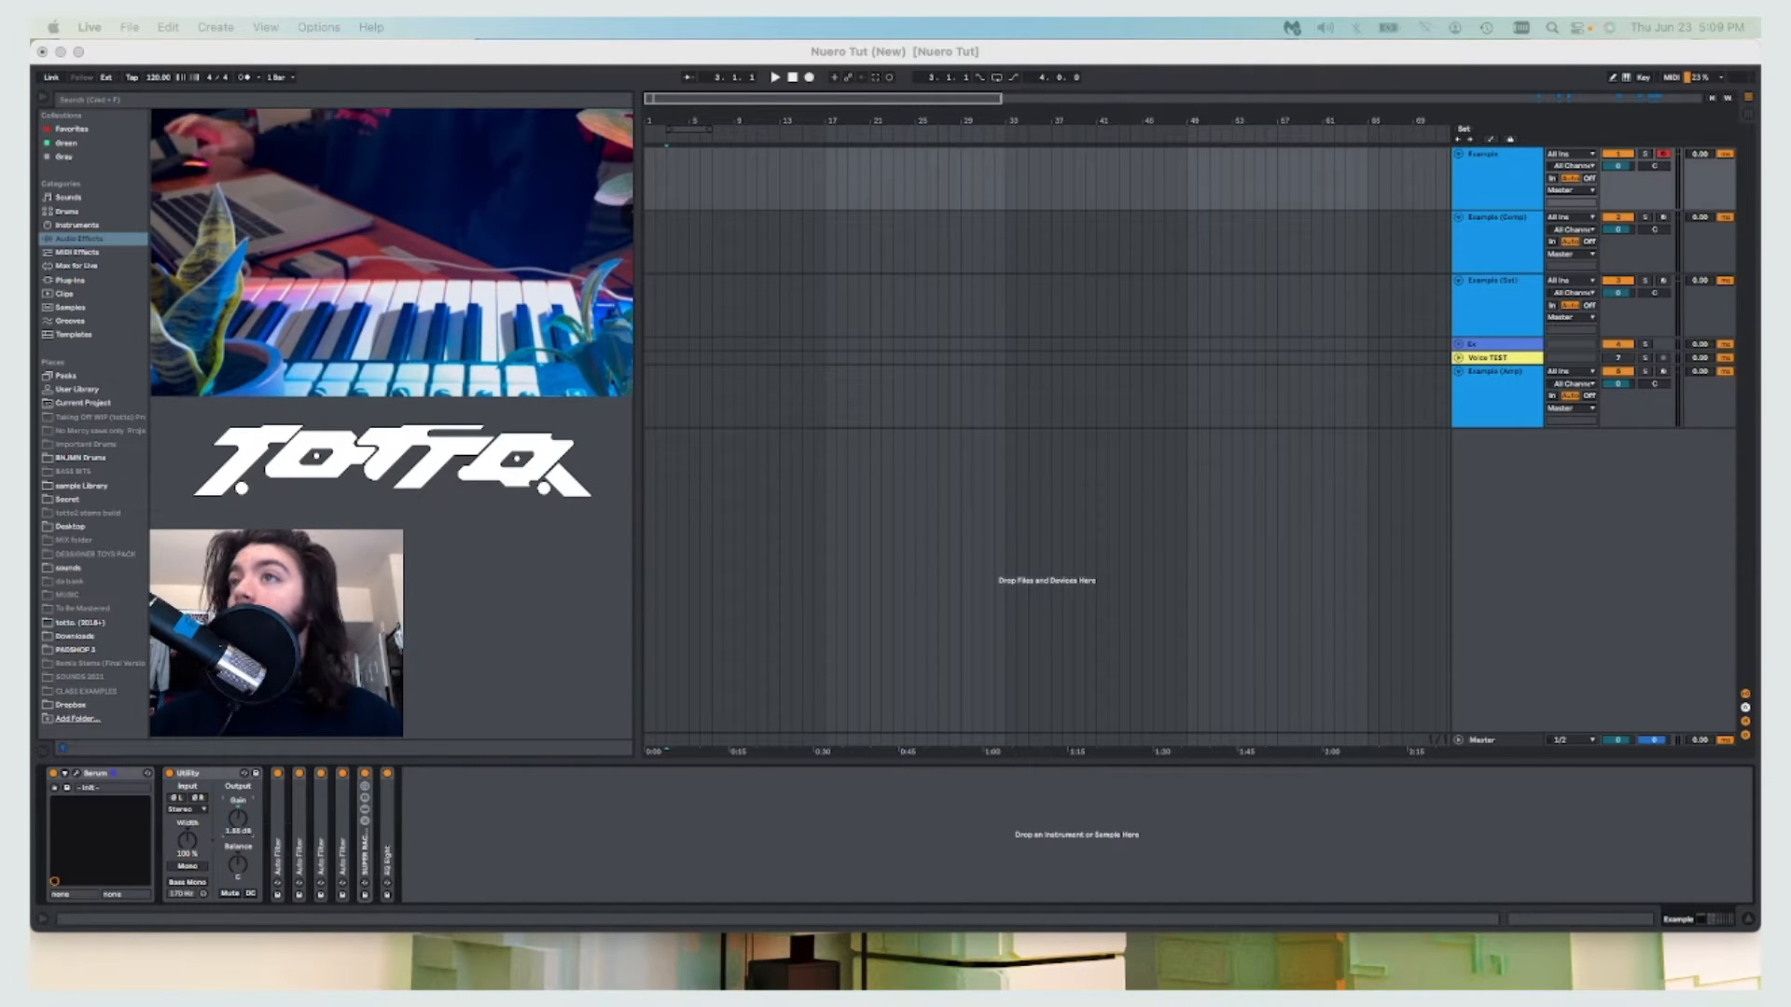
Insert a new MIDI track below the last track, load Serum on it and open the Serum window.
click(1489, 188)
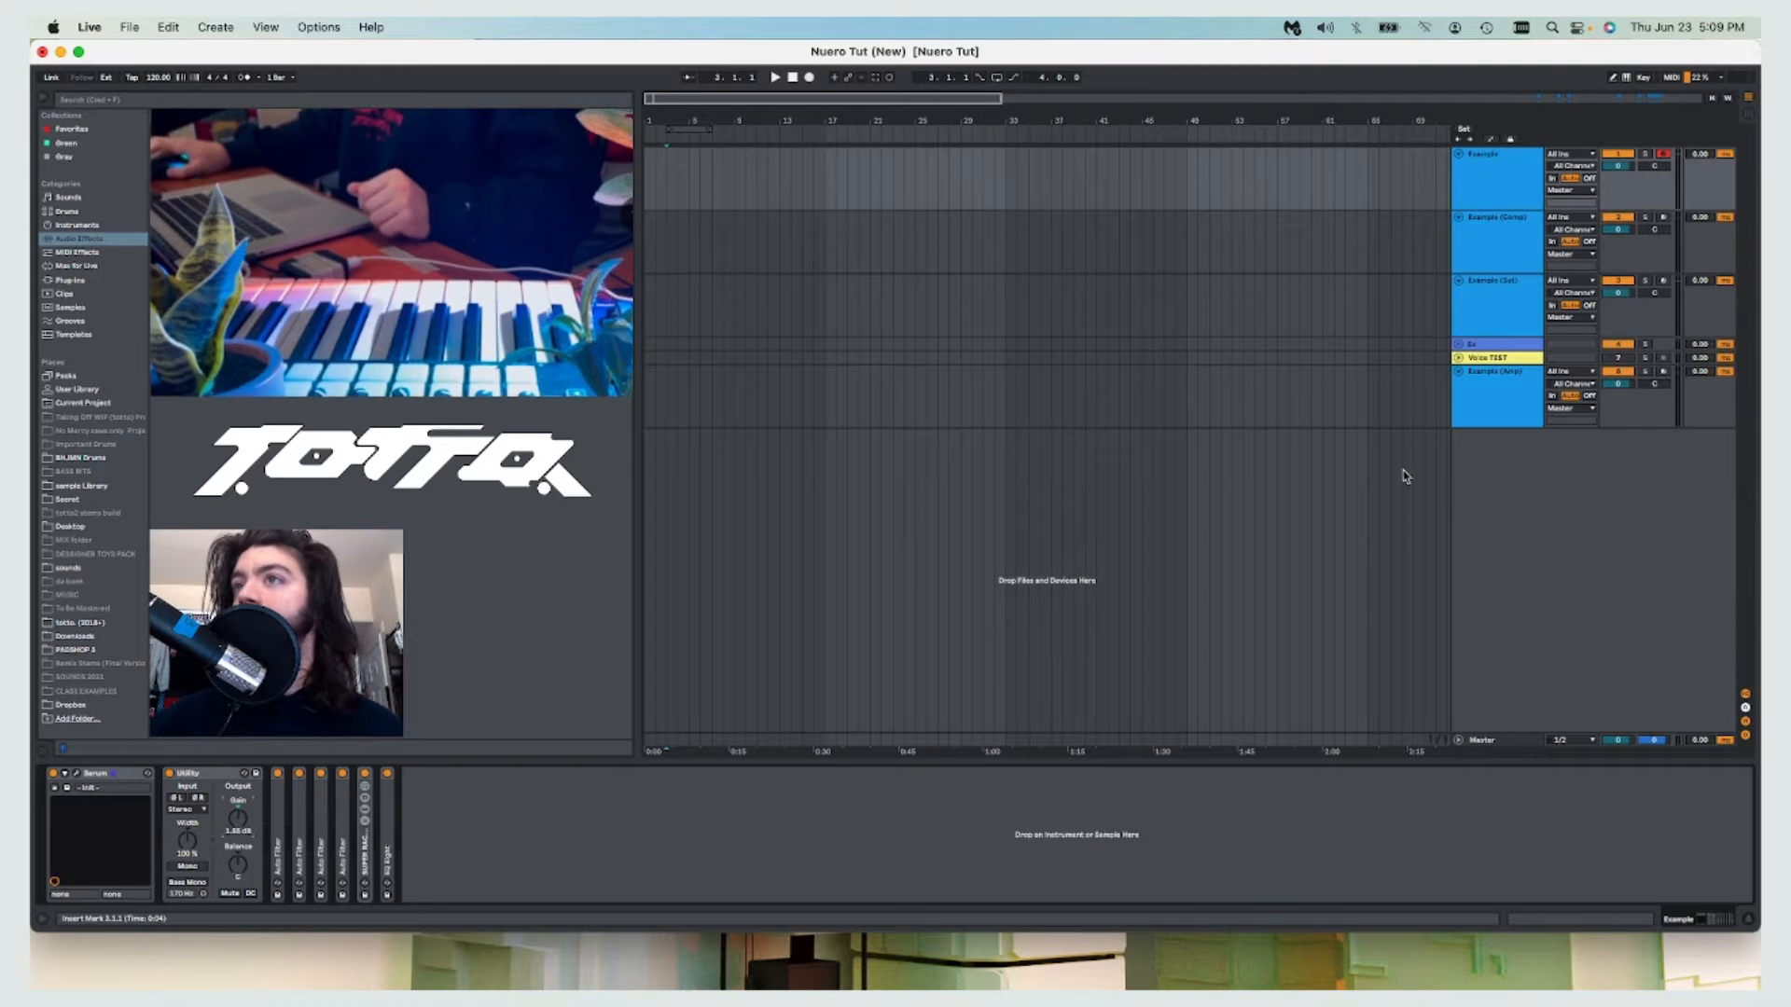
right_click(1524, 495)
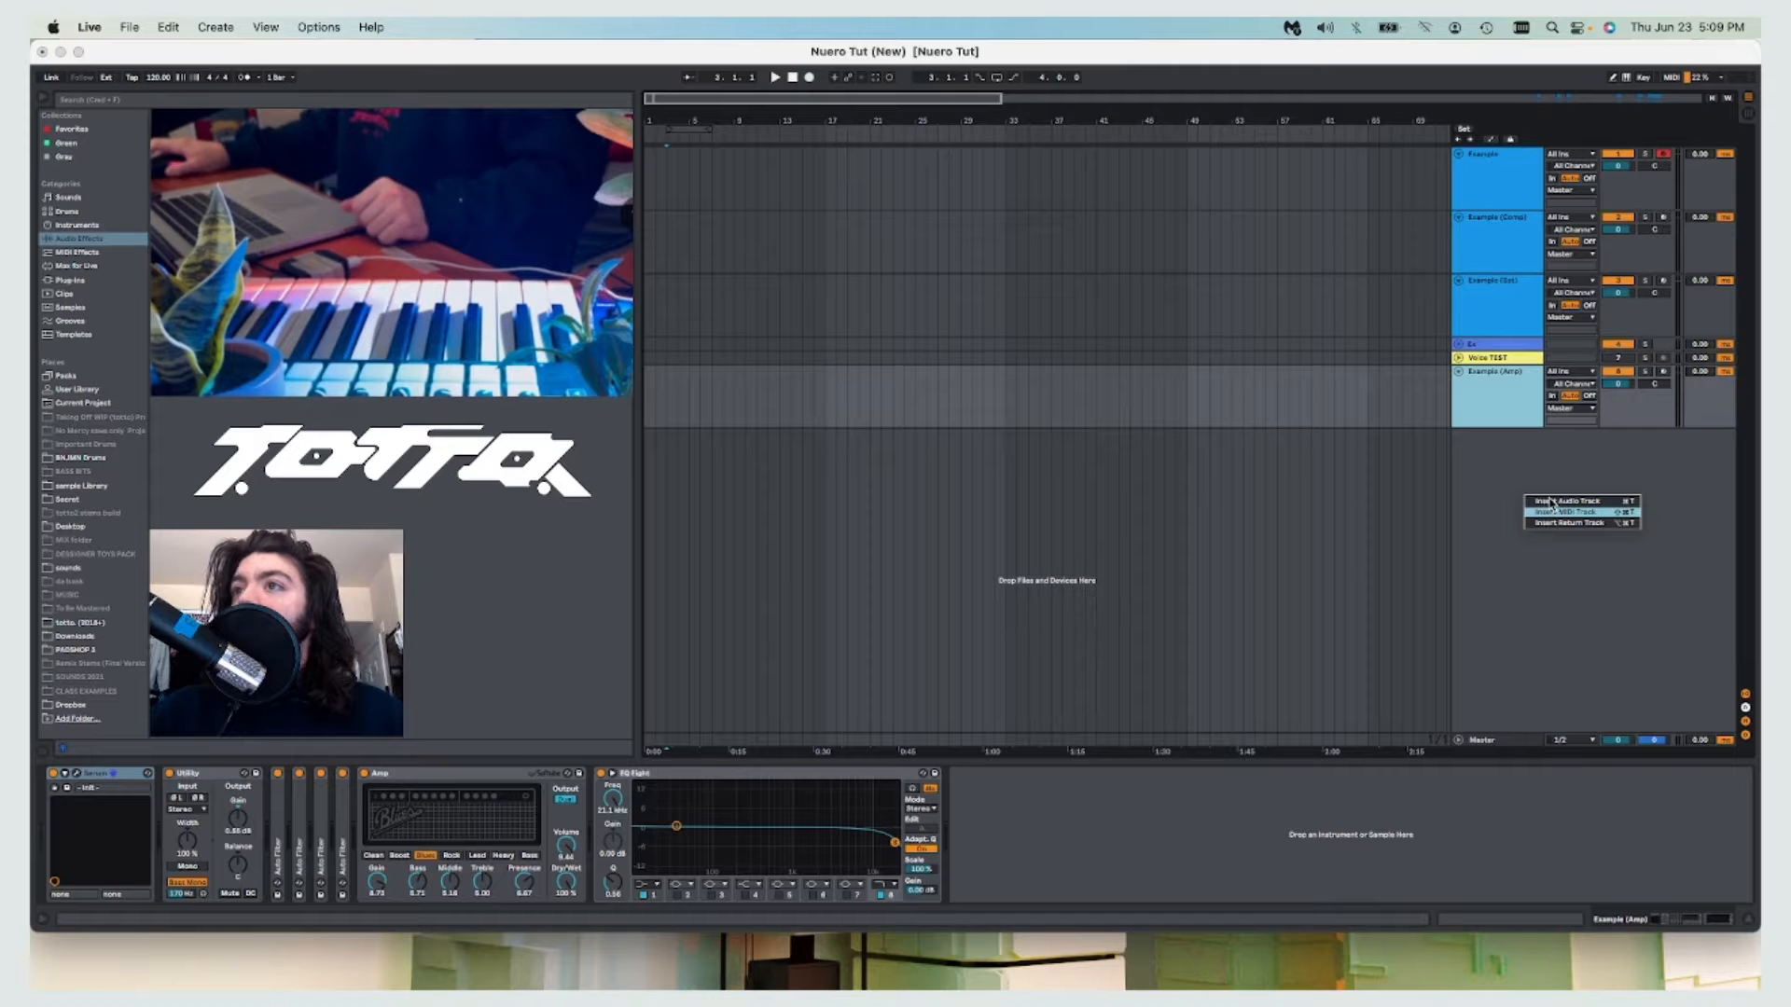
click(1547, 511)
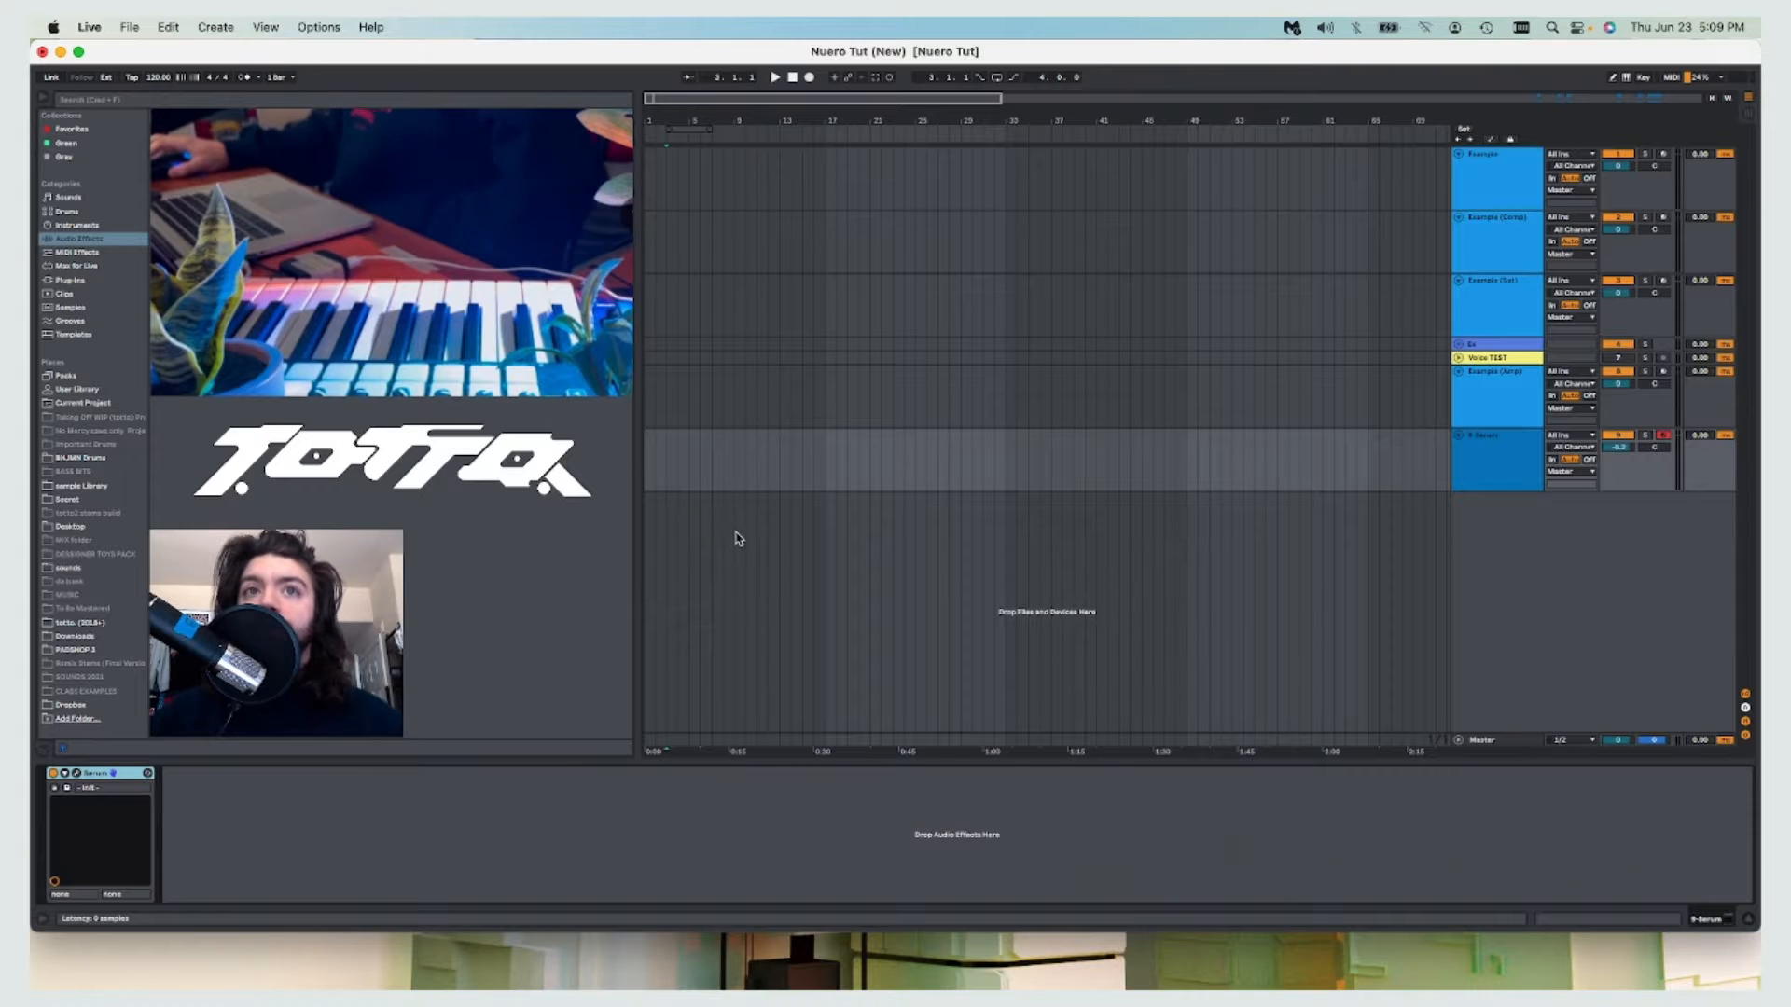
drag(775, 227, 791, 160)
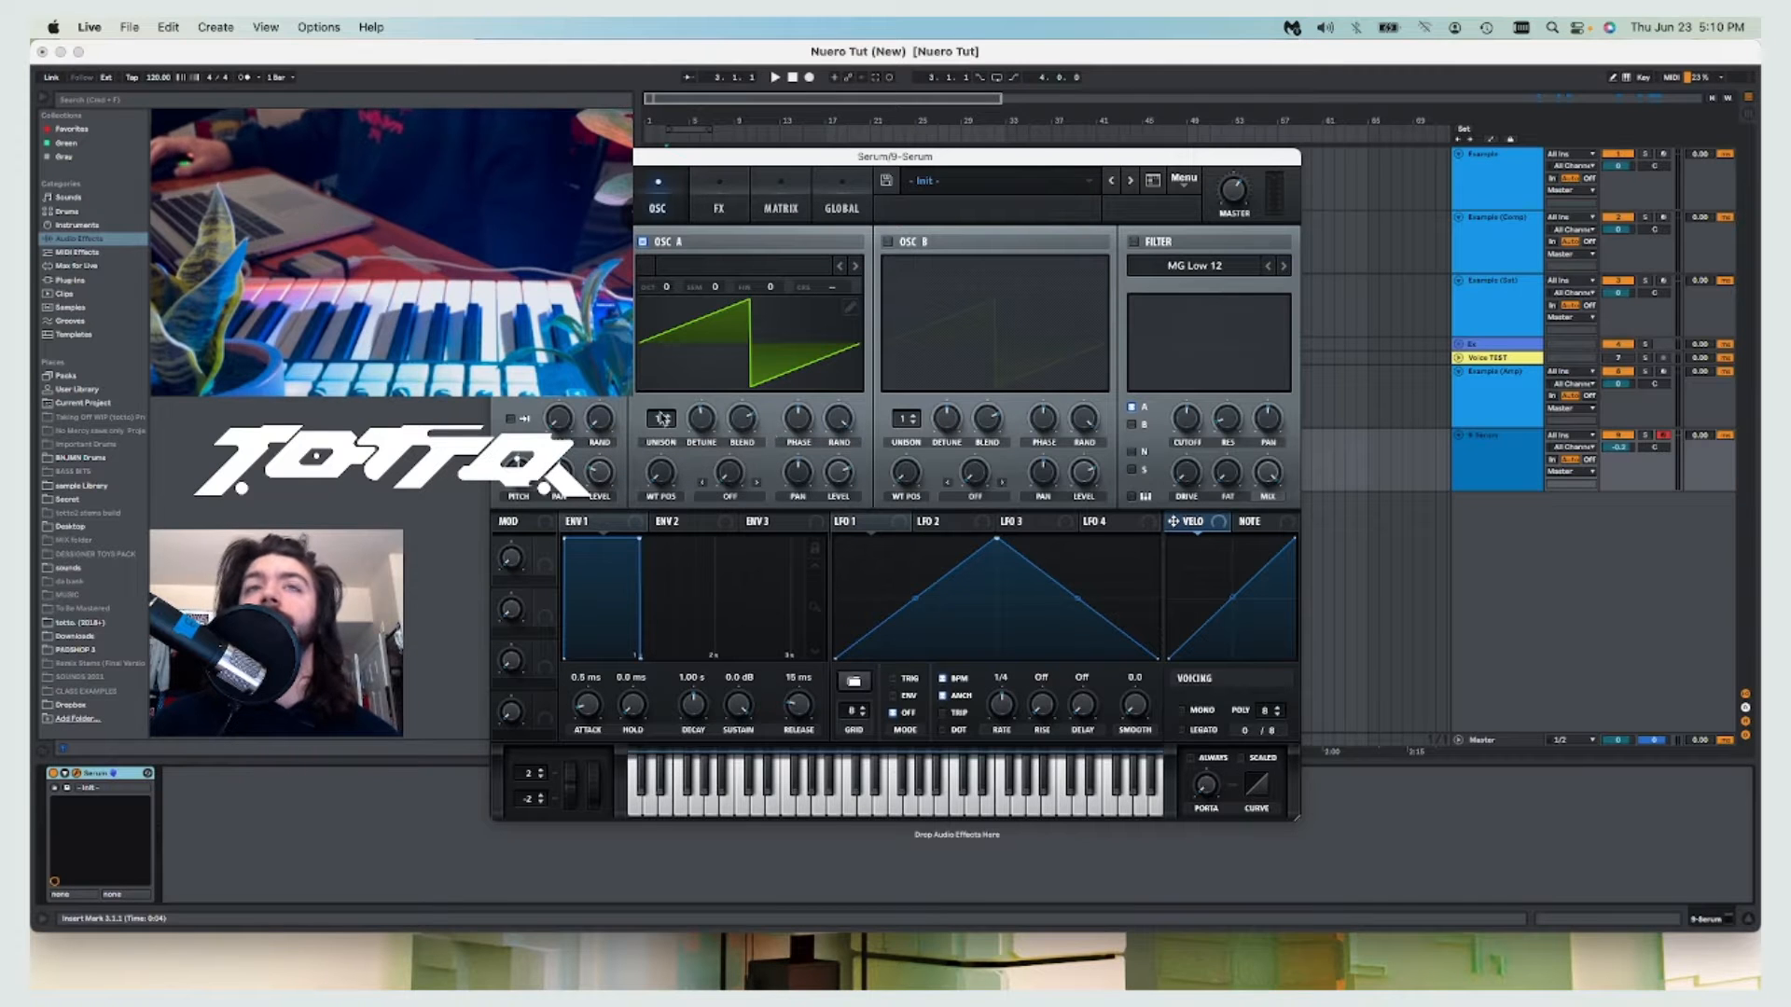
Set oscillator A's unison to 15 voices in Serum.
drag(660, 422, 684, 245)
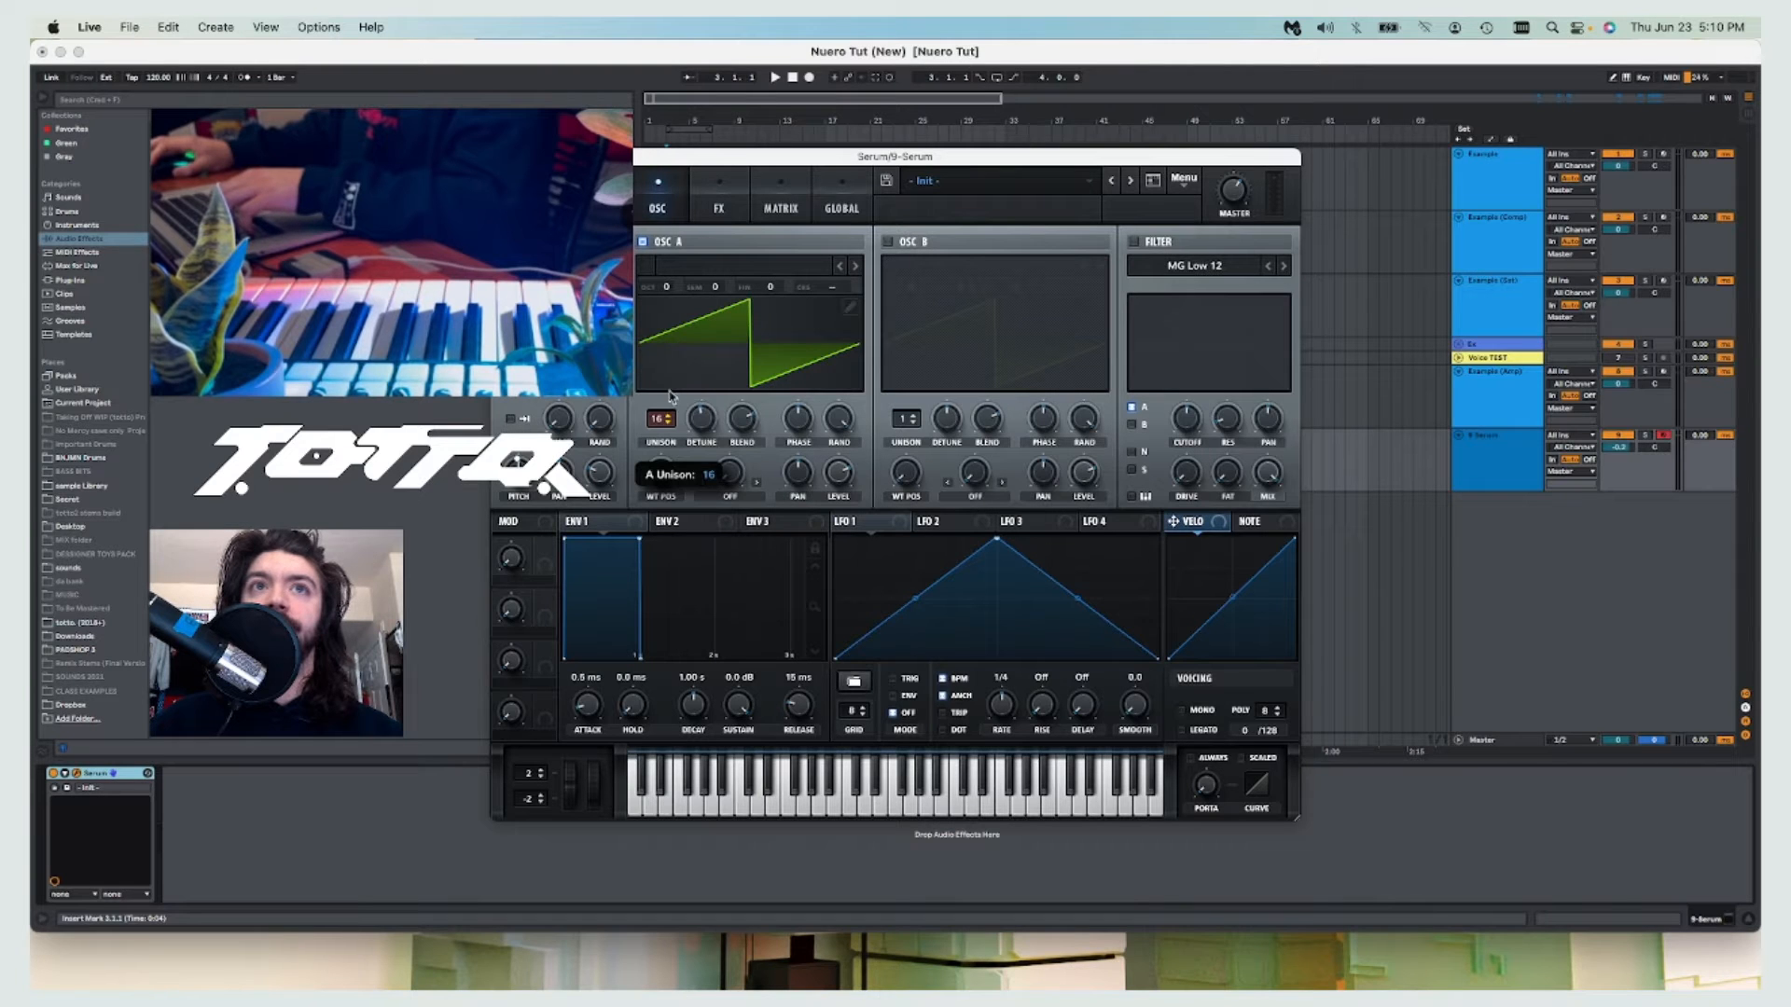
click(668, 421)
click(668, 422)
click(668, 410)
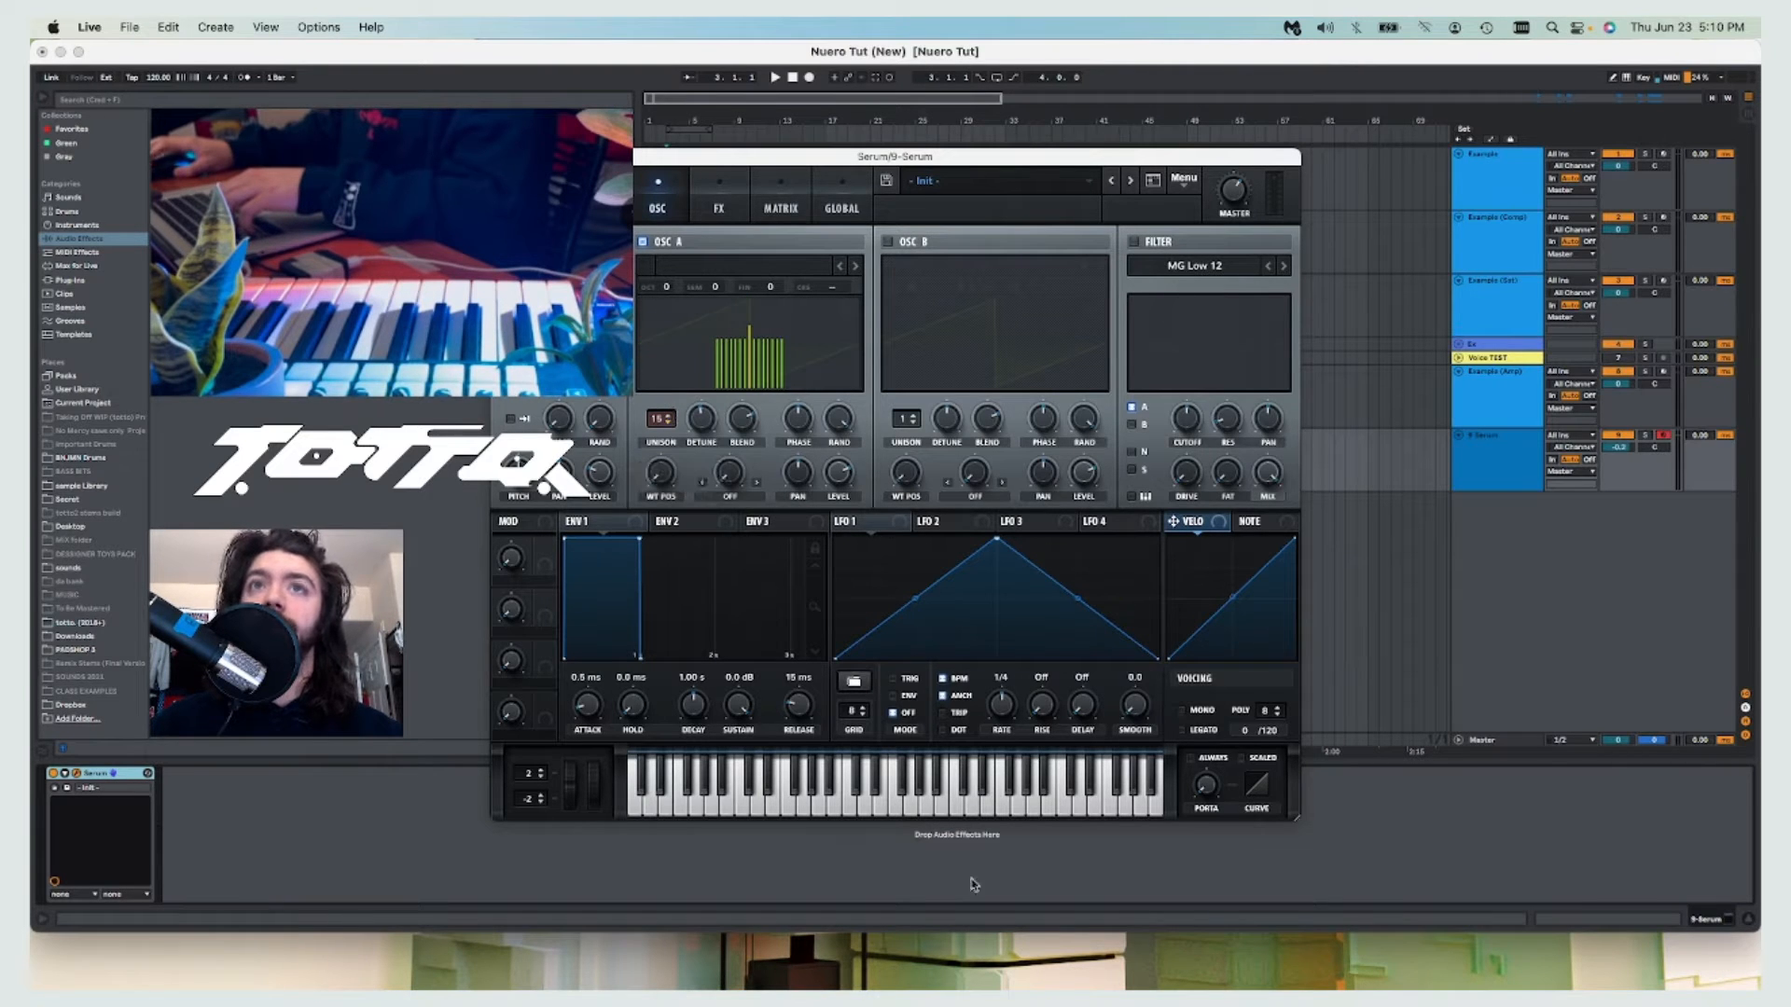
Lower oscillator A's unison detune and blend, and reposition the Serum window so all of its controls are accessible.
drag(707, 413, 706, 460)
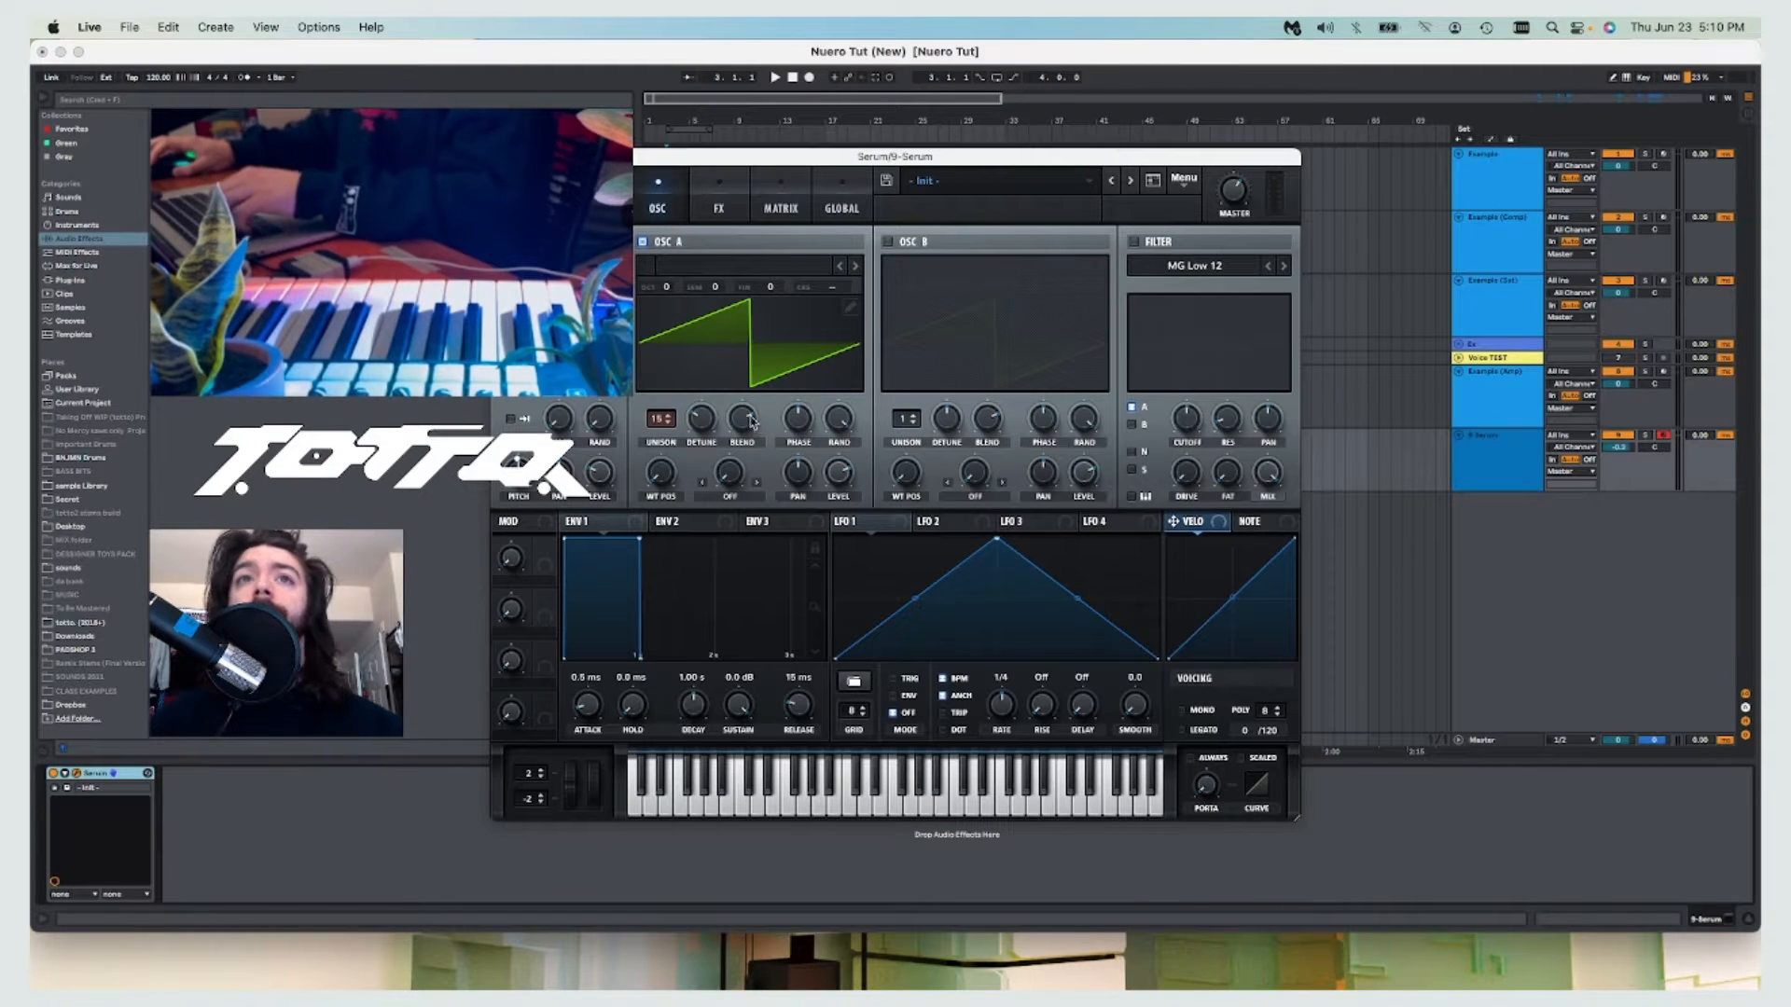
drag(752, 421, 744, 449)
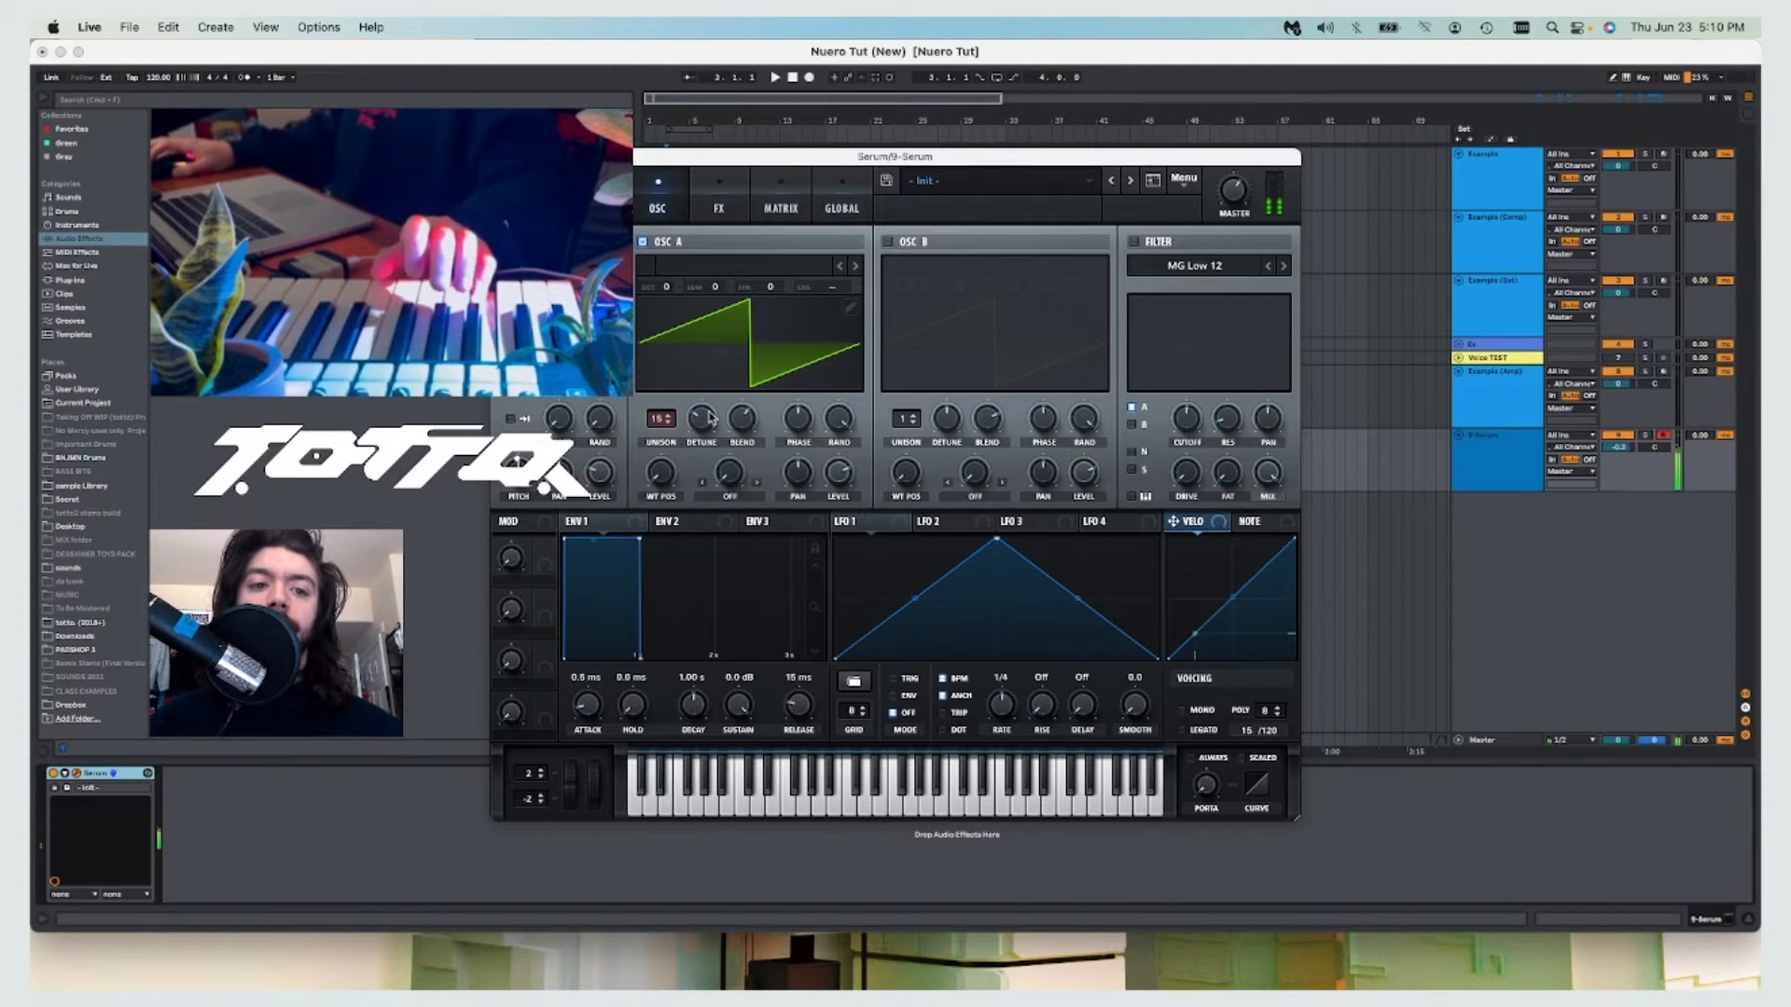
drag(683, 158, 845, 129)
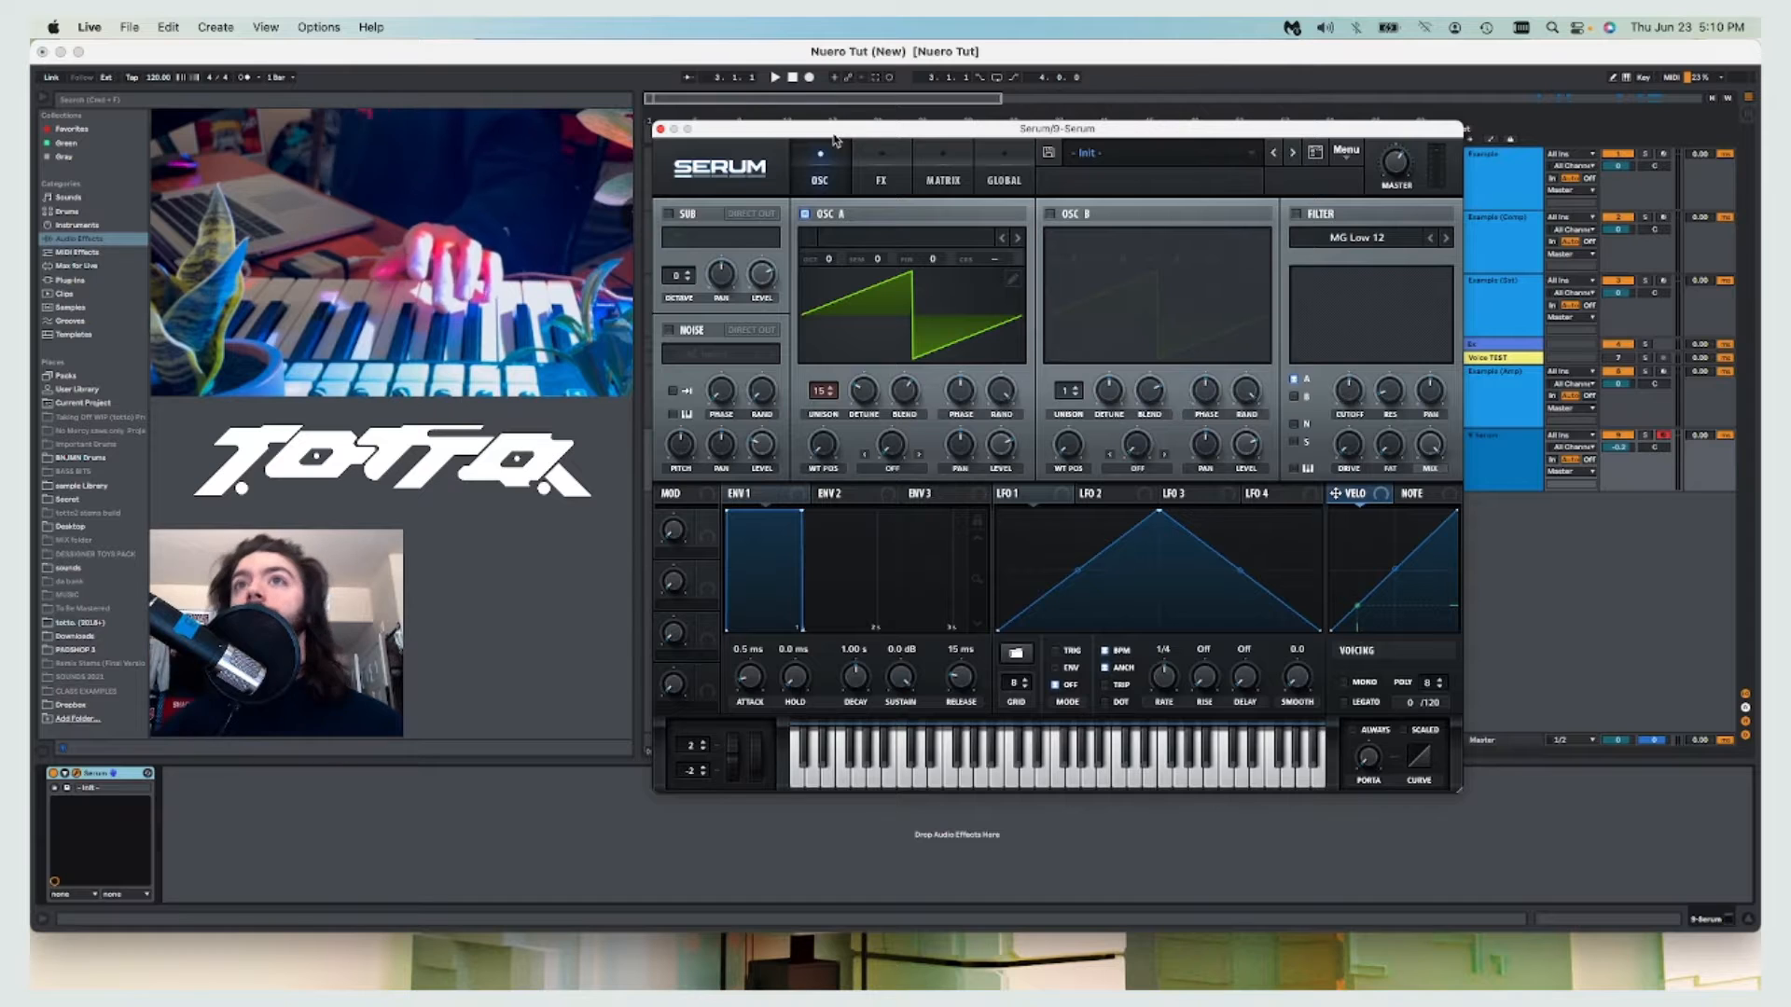
Enable oscillator B and redraw its wavetable as a sine by clearing all harmonics and adding only the fundamental.
click(1052, 215)
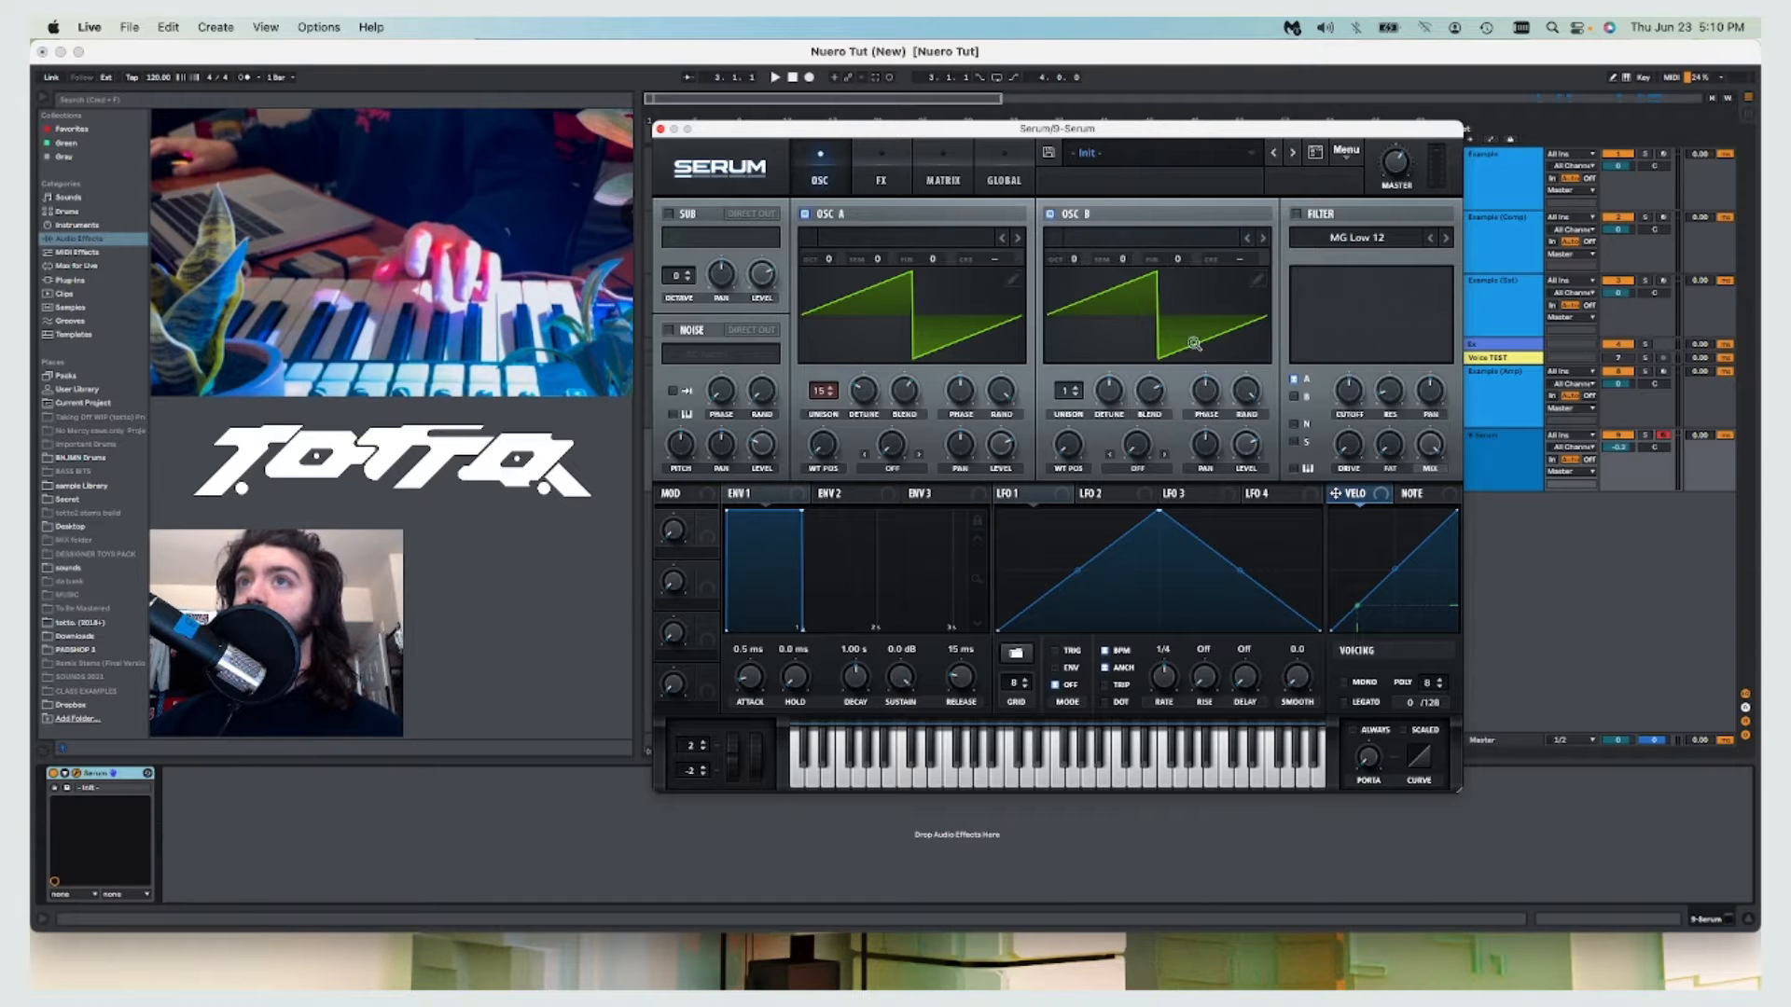
click(1254, 282)
right_click(884, 224)
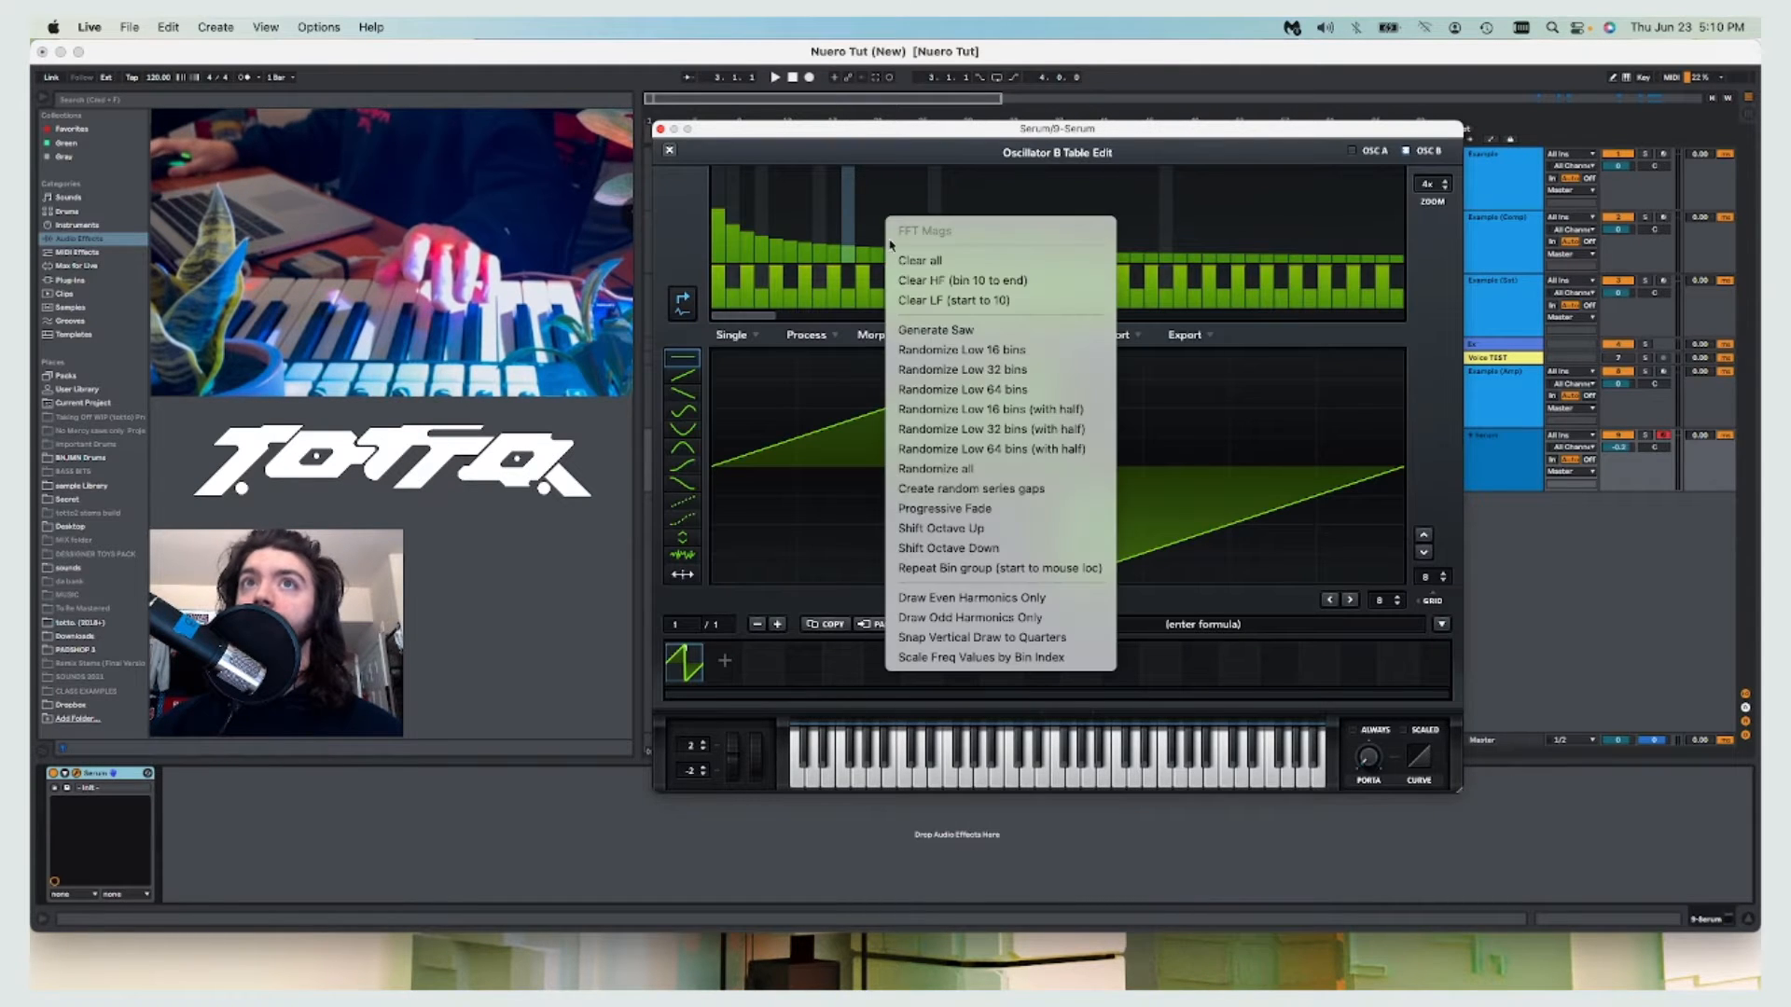
click(925, 262)
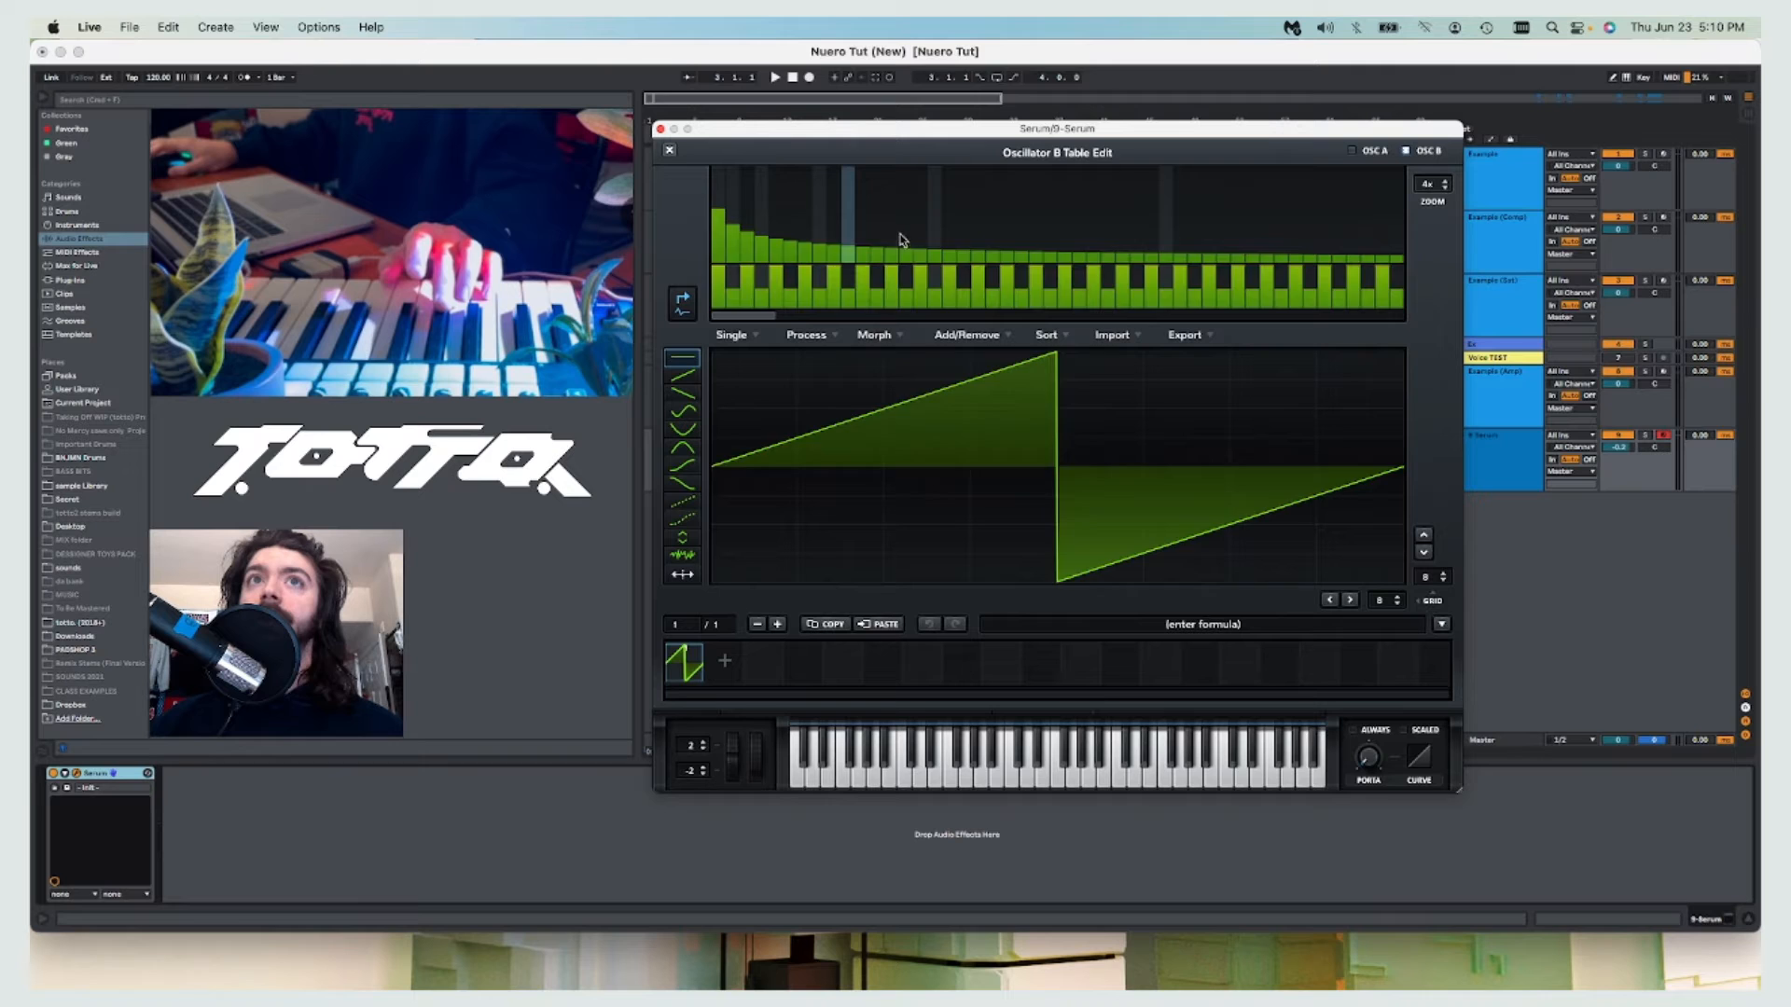
click(718, 196)
click(669, 150)
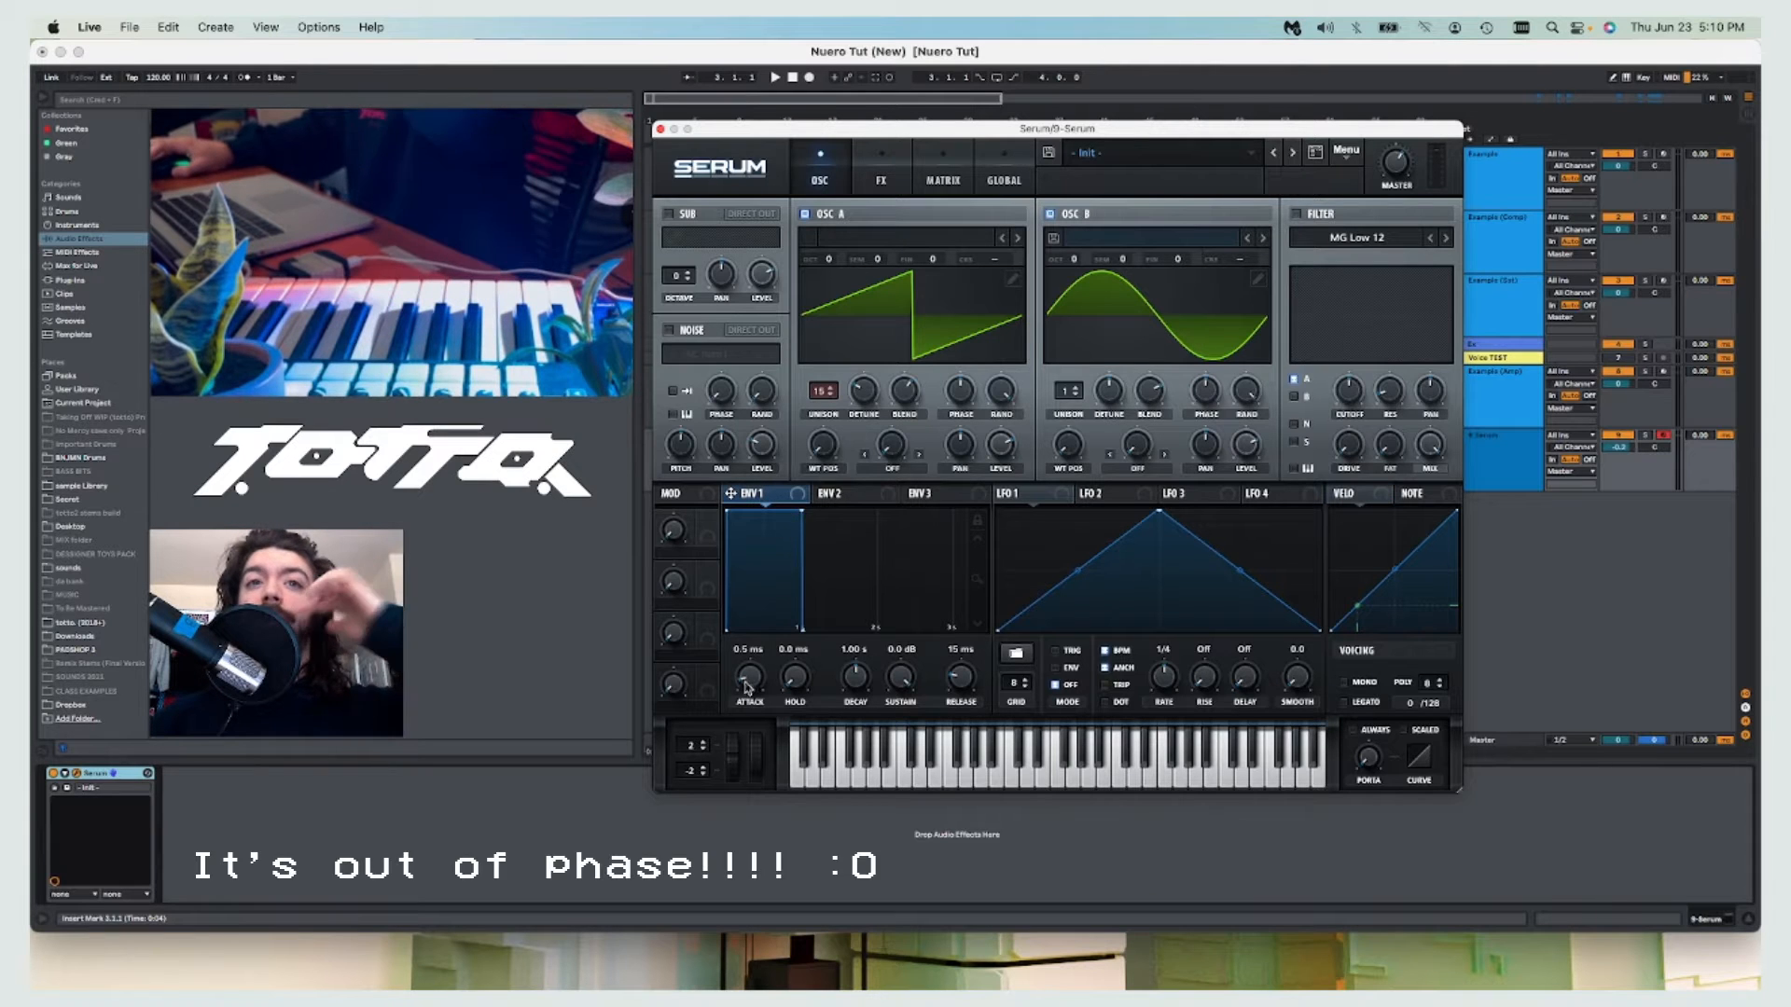
Set envelope 1's attack to 19 ms and its release to 17 ms.
drag(752, 673, 756, 658)
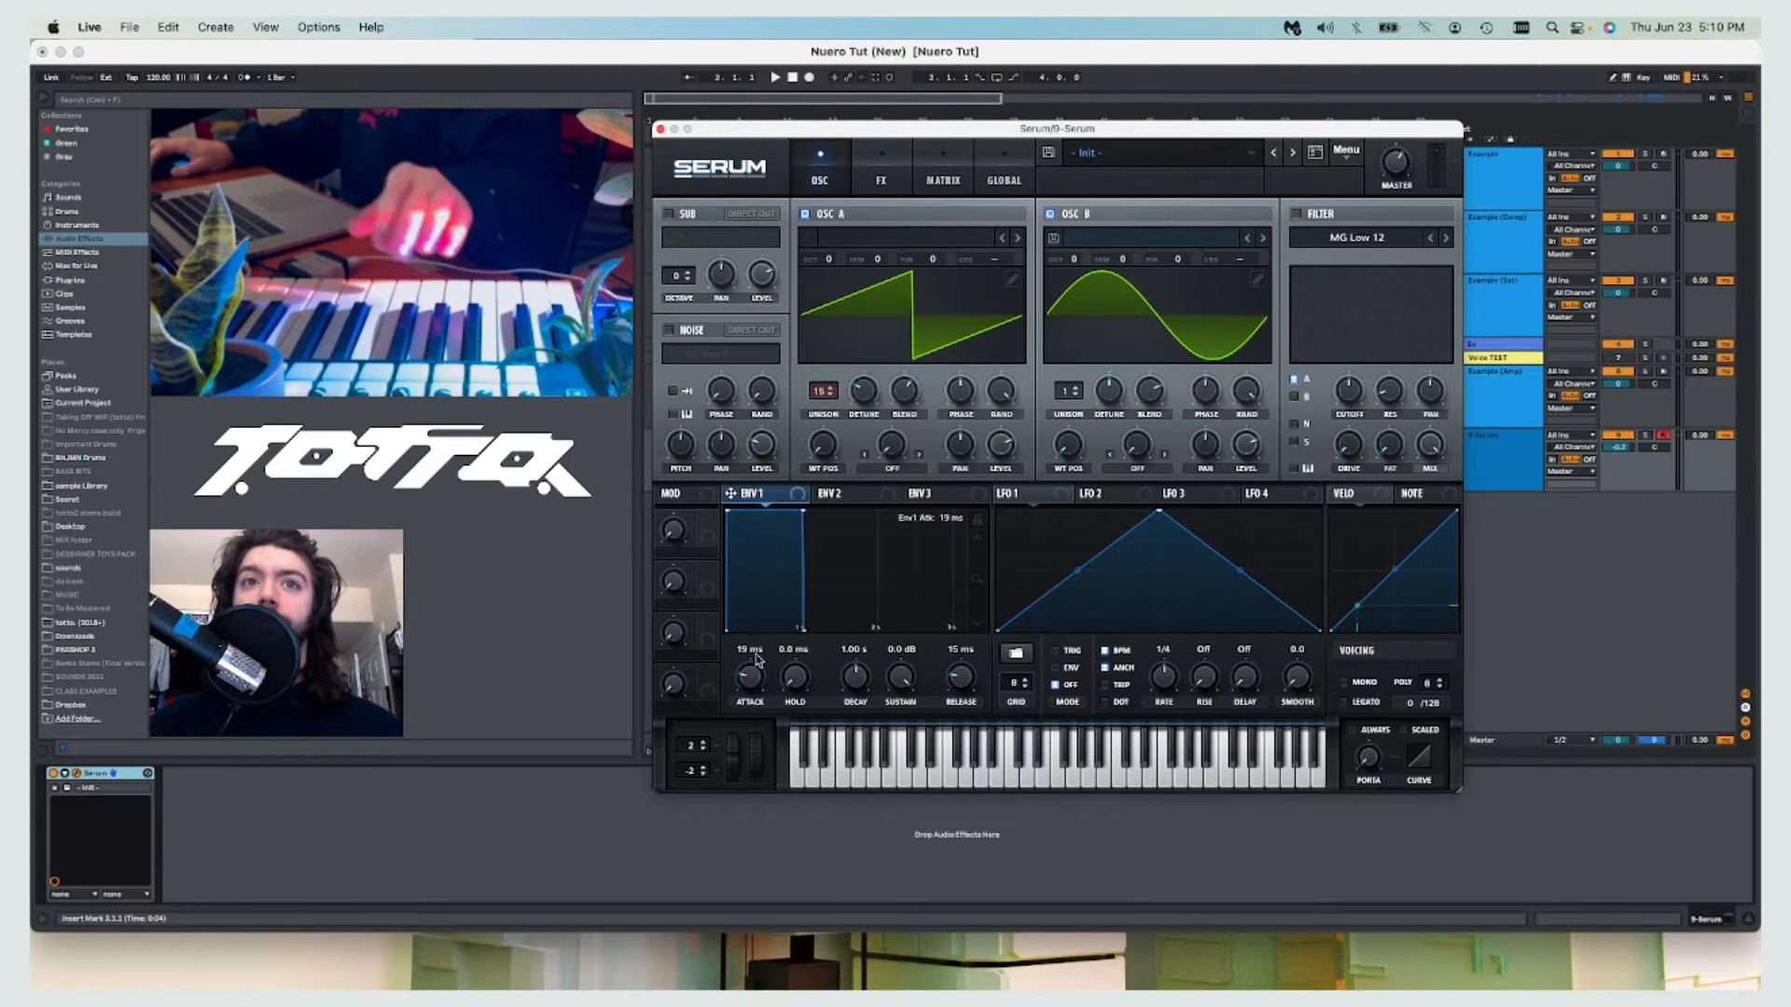
drag(959, 679, 958, 676)
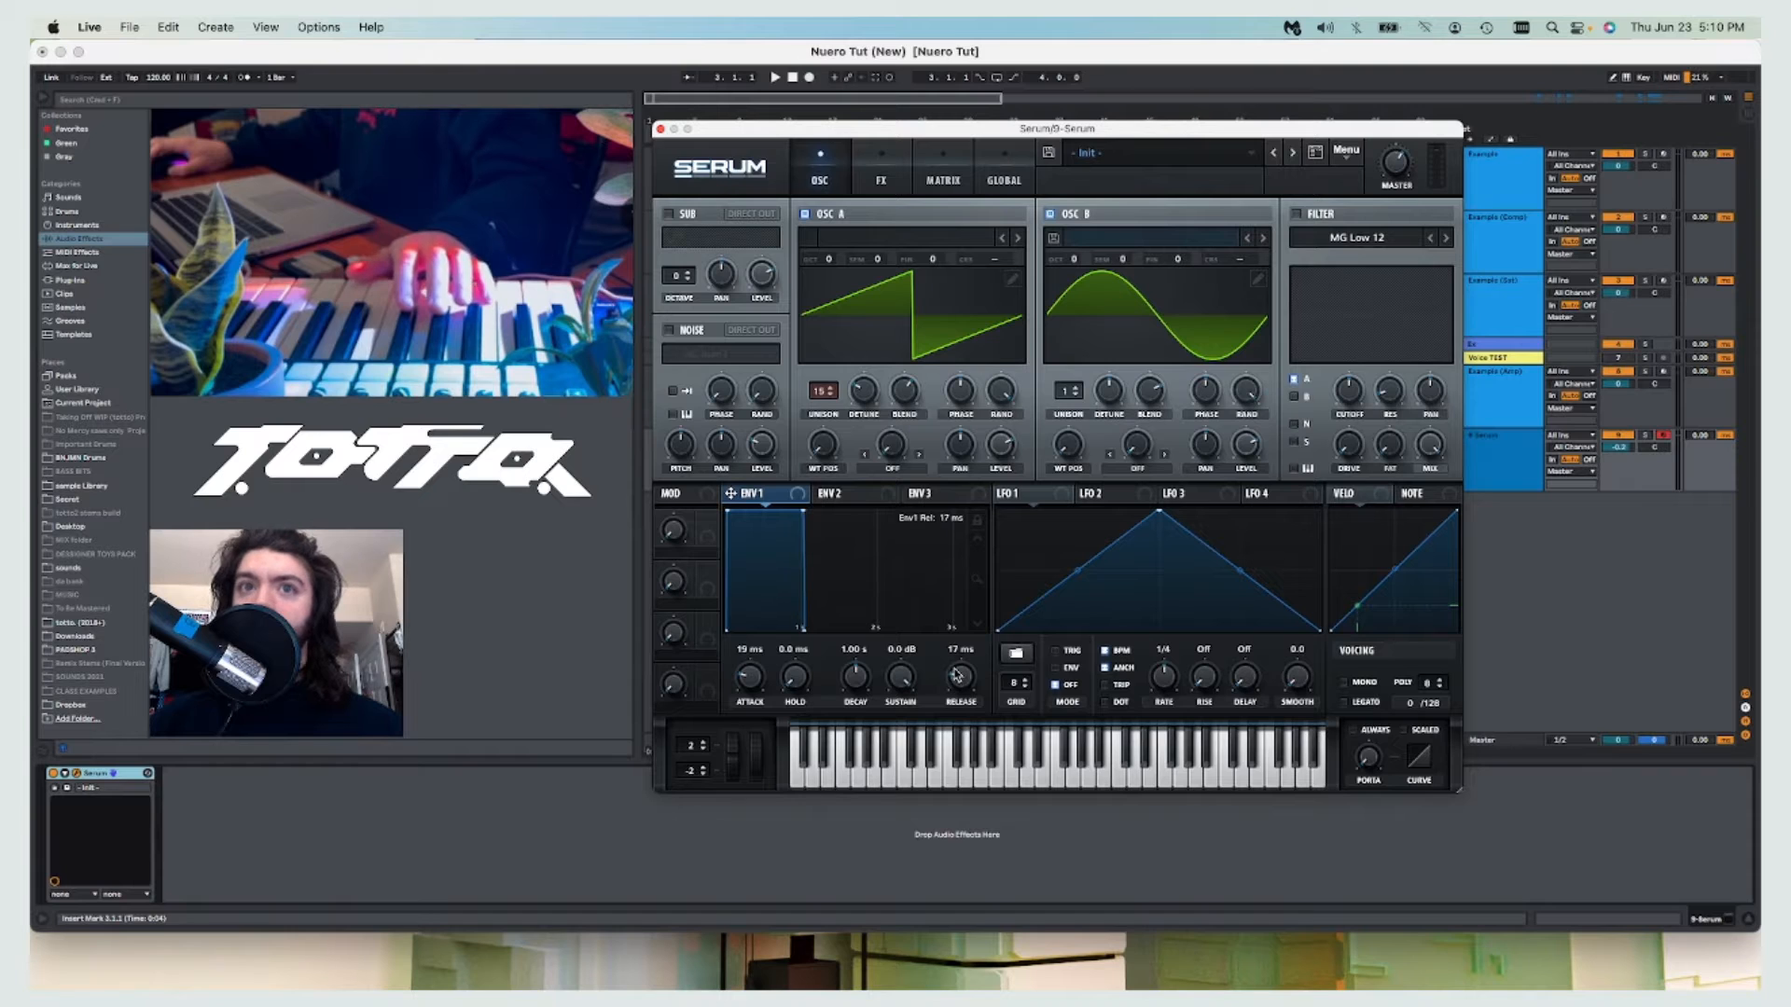
Shape envelope 2 with a 48 ms attack, 64.98% sustain and 369 ms release.
click(839, 493)
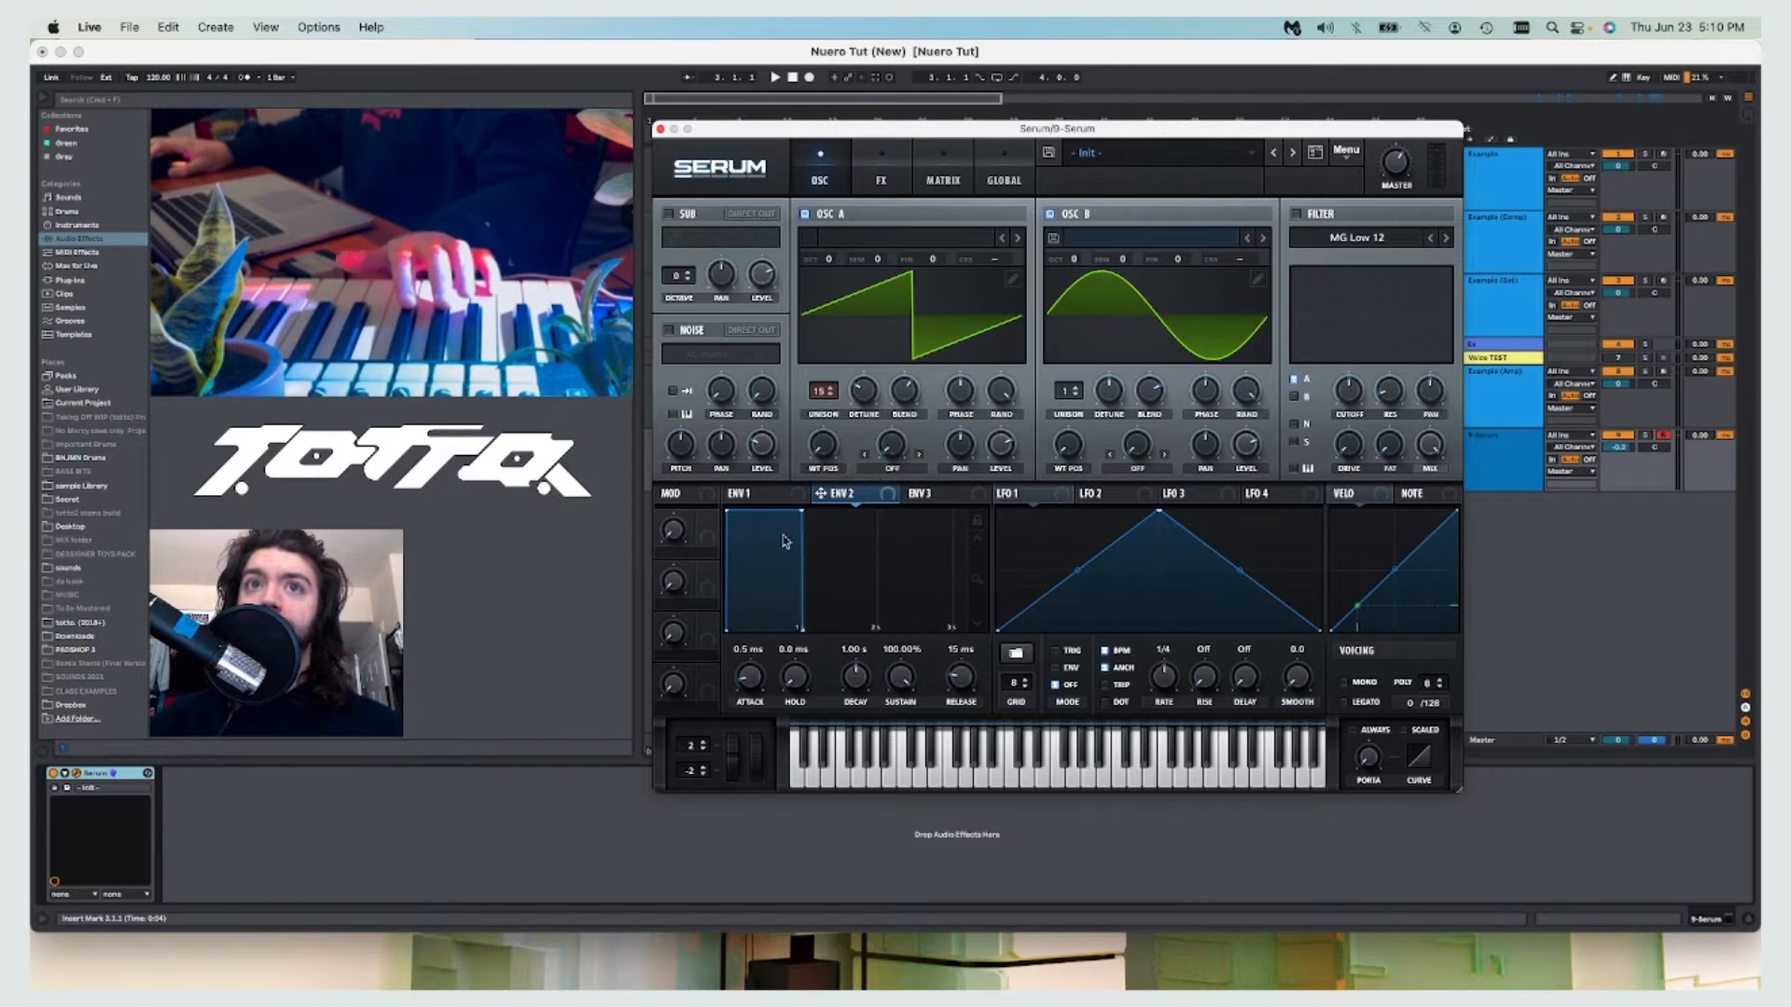
drag(802, 510, 768, 539)
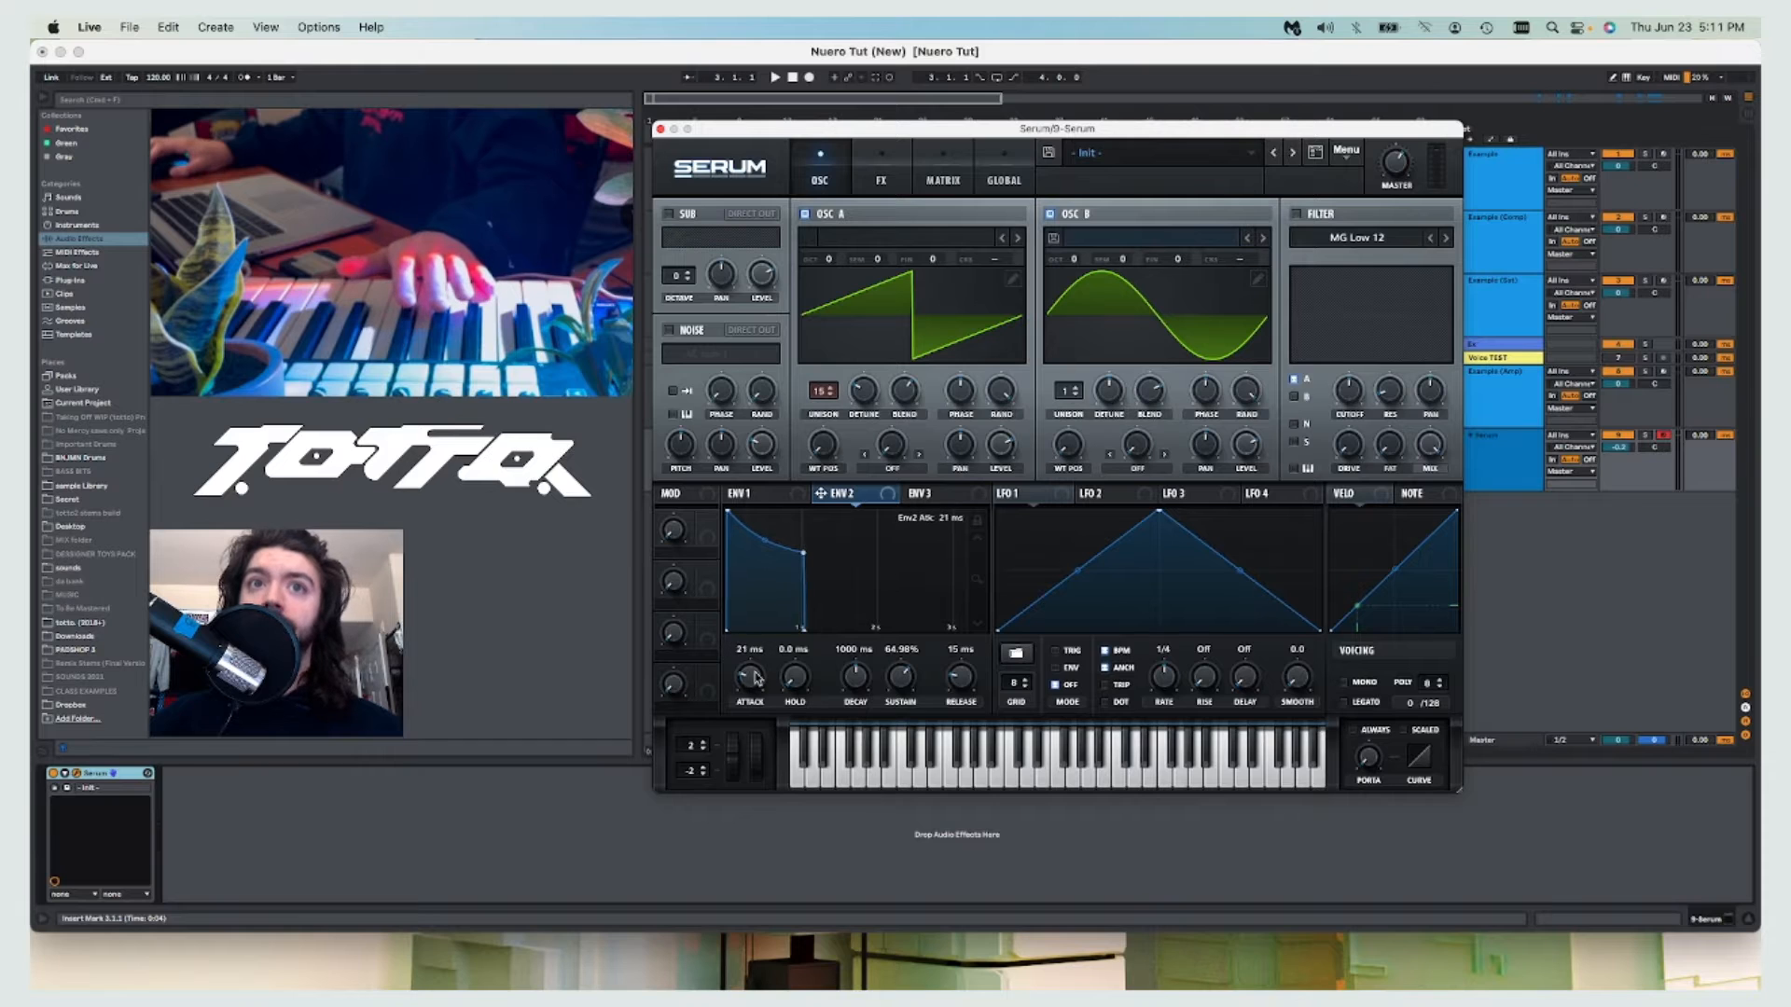
drag(975, 679, 969, 641)
Enable the MG Low 12 filter, assign envelope 2 to its cutoff, and adjust the cutoff and modulation depth.
drag(1126, 422, 1349, 390)
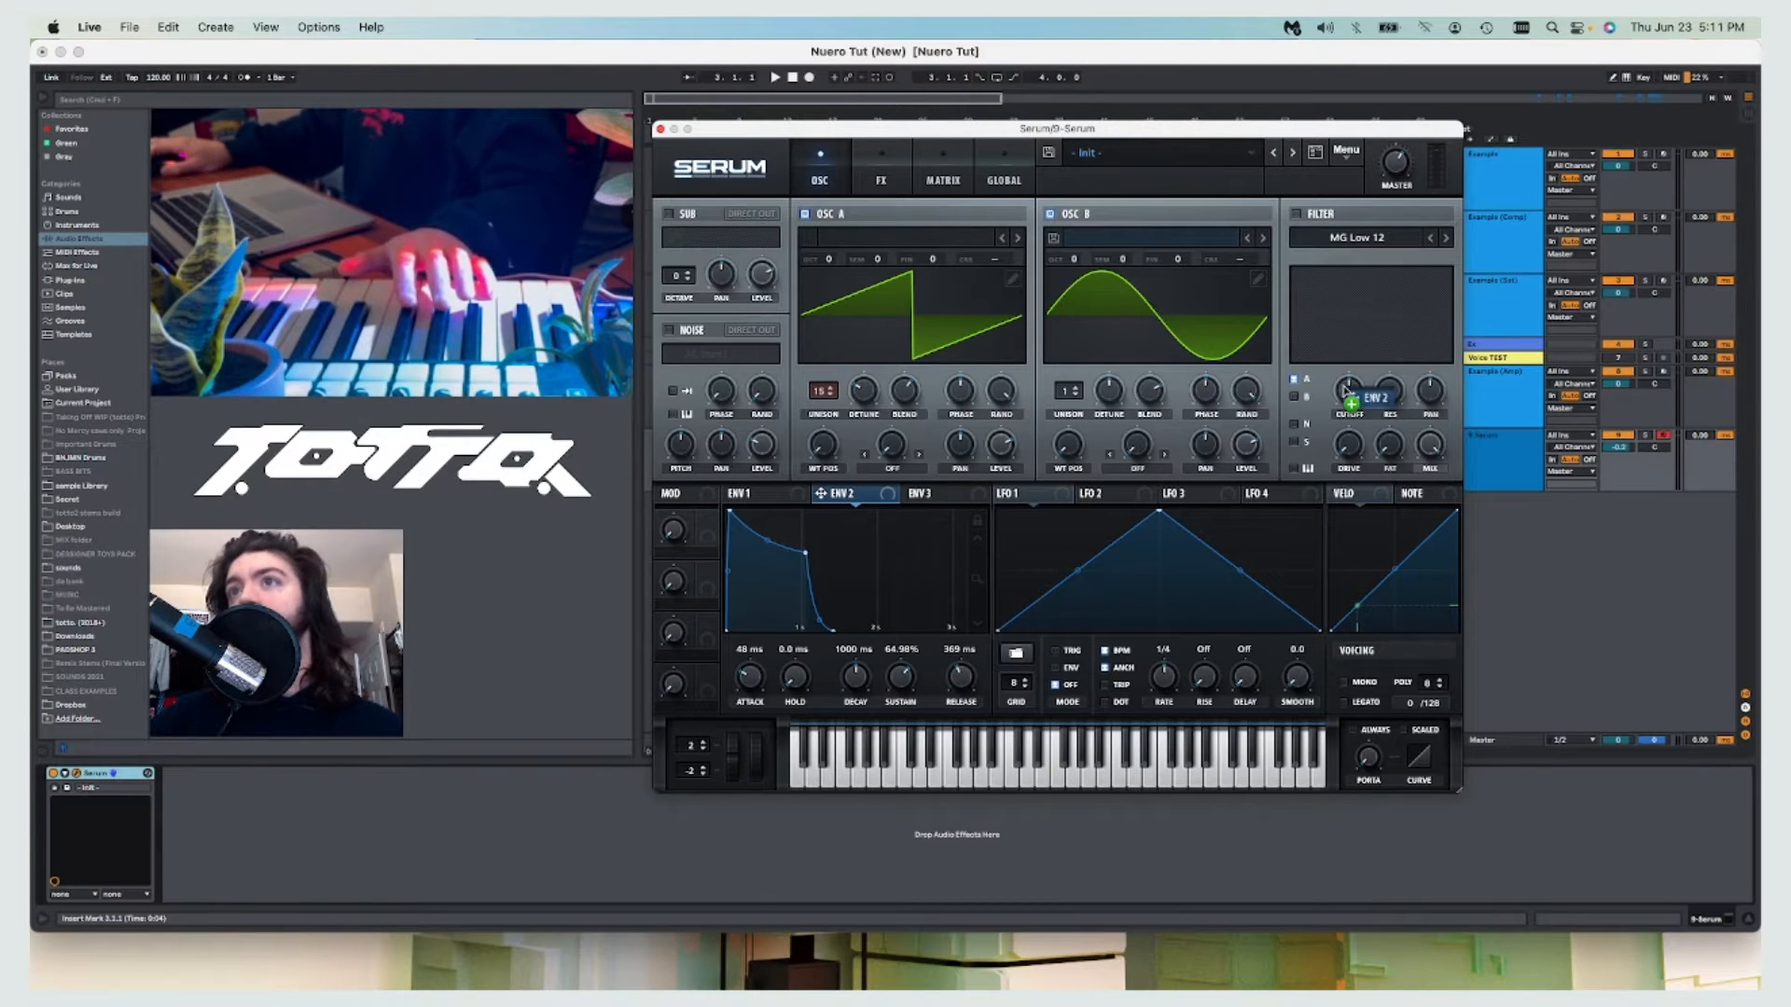
click(1295, 214)
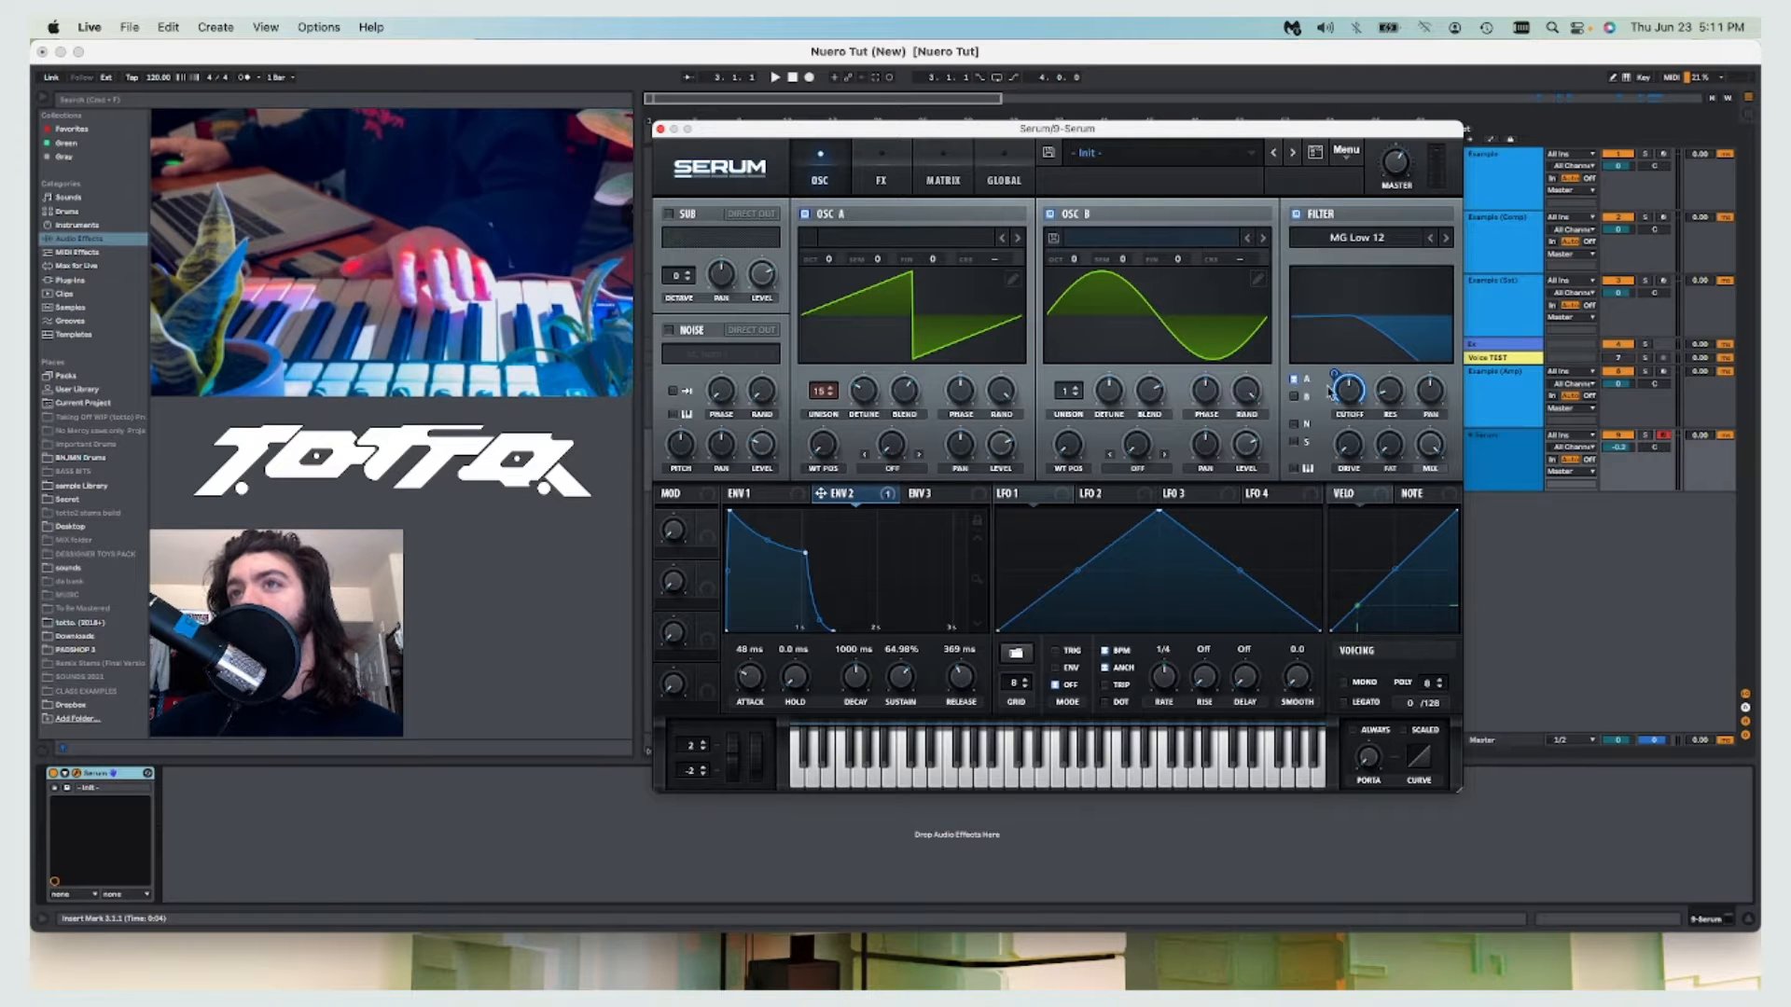
mouse_move(1333, 375)
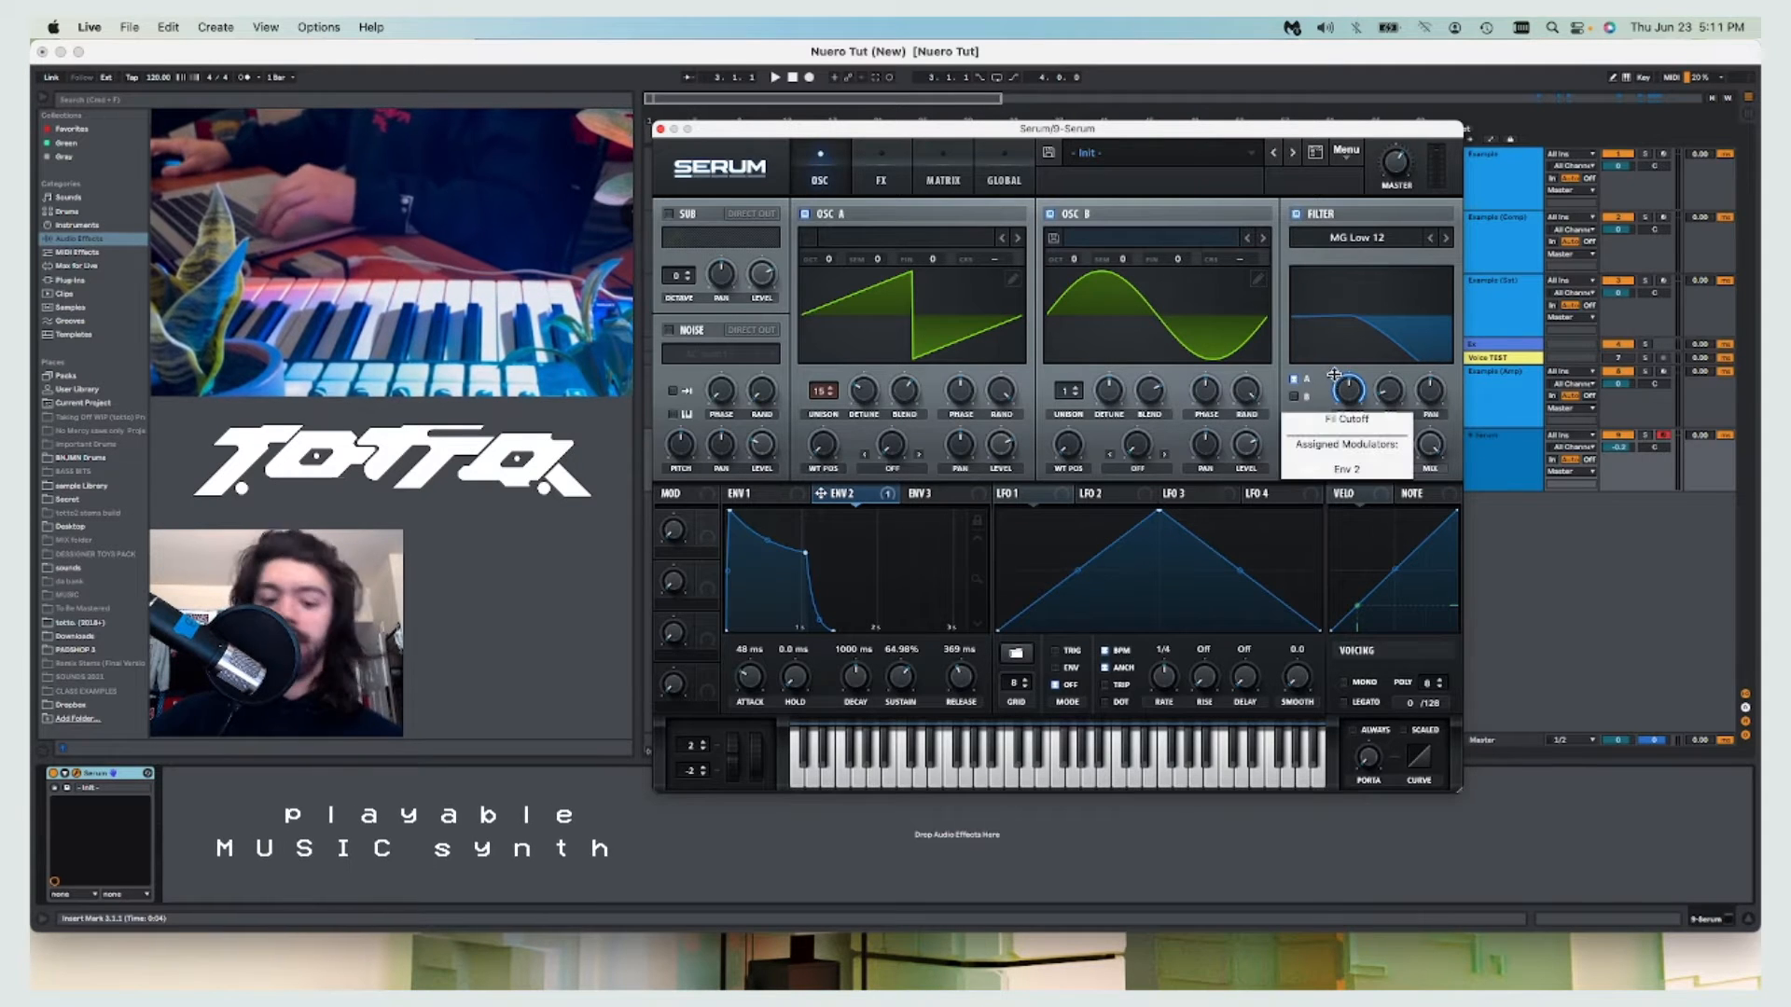
drag(1334, 375, 1344, 357)
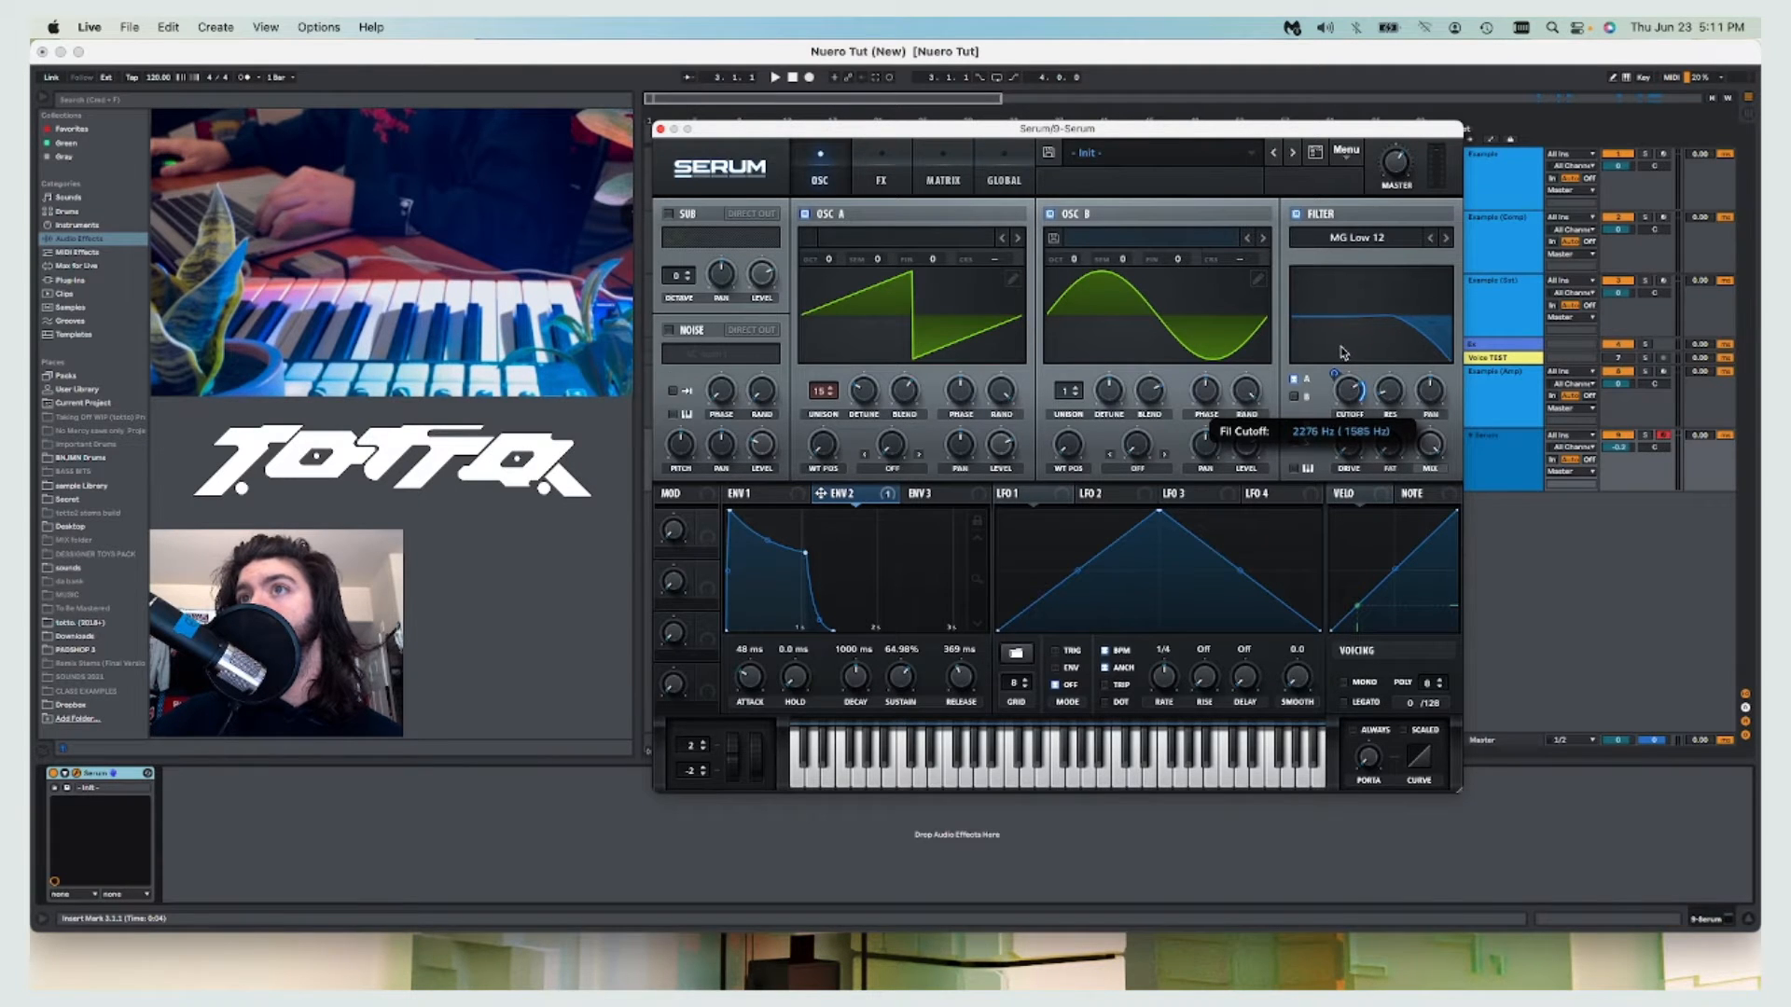
drag(1343, 353, 1343, 353)
Lower envelope 2's sustain to 53.29% and set envelope 1's release to 54 ms.
drag(805, 553, 806, 568)
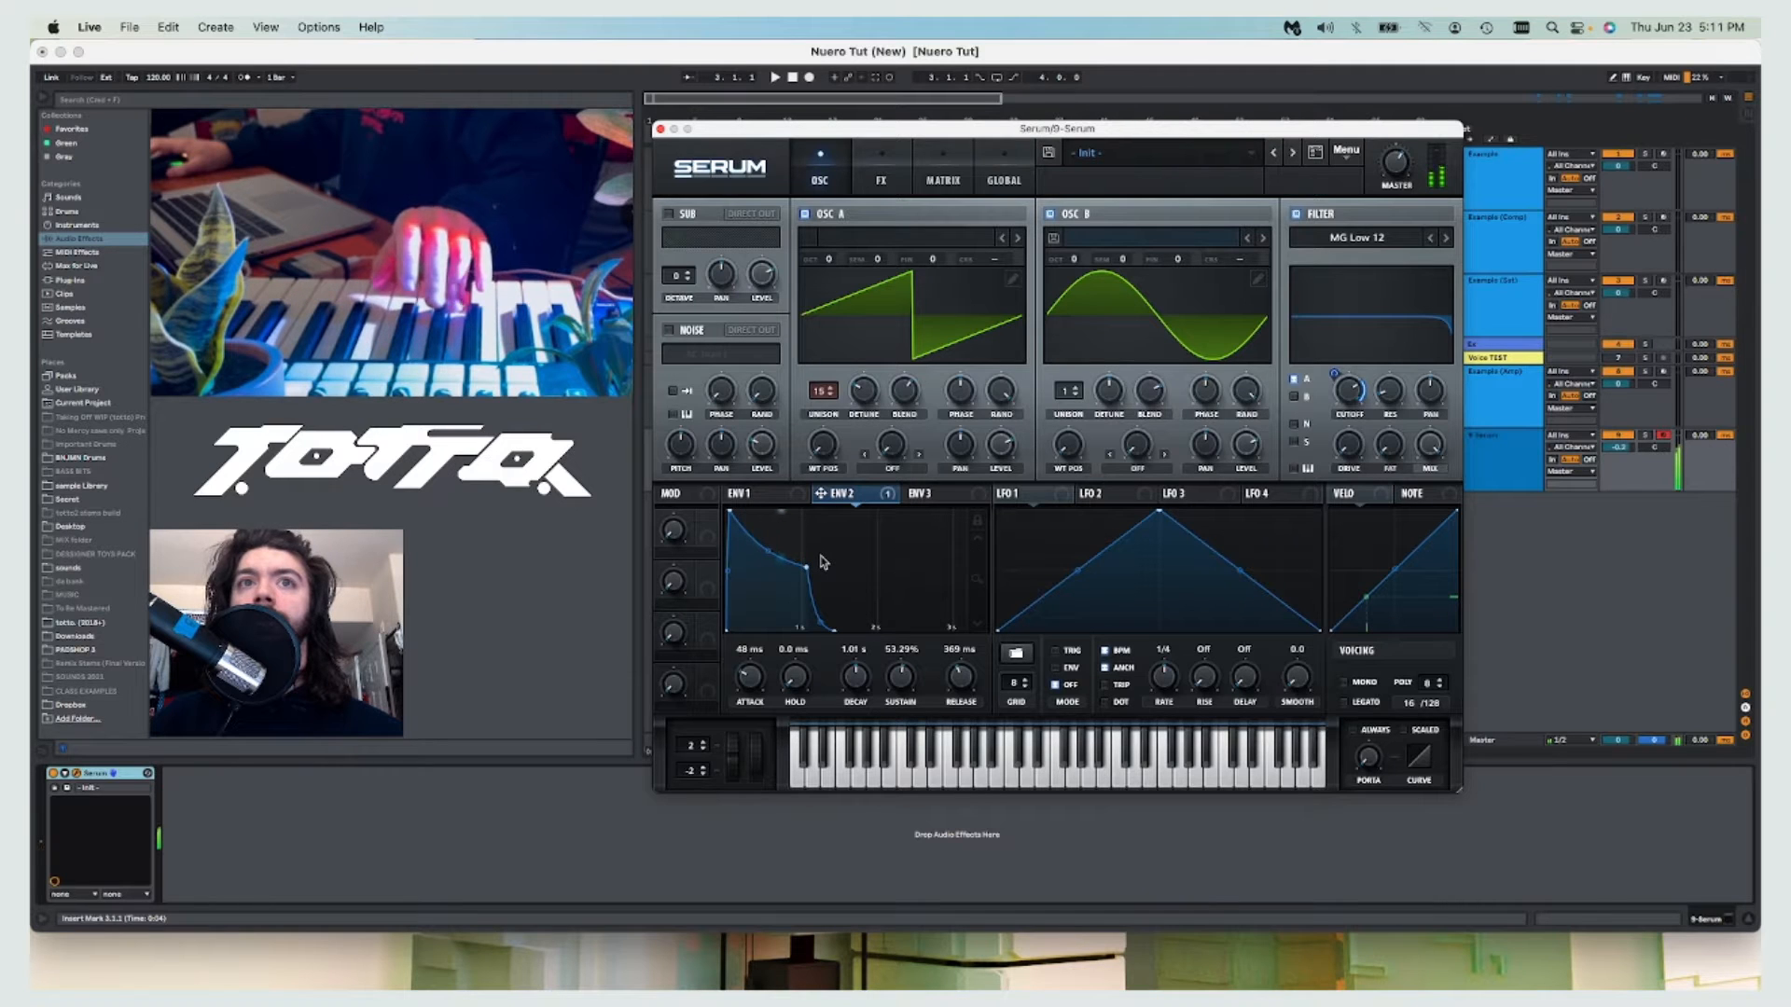
mouse_move(1340, 405)
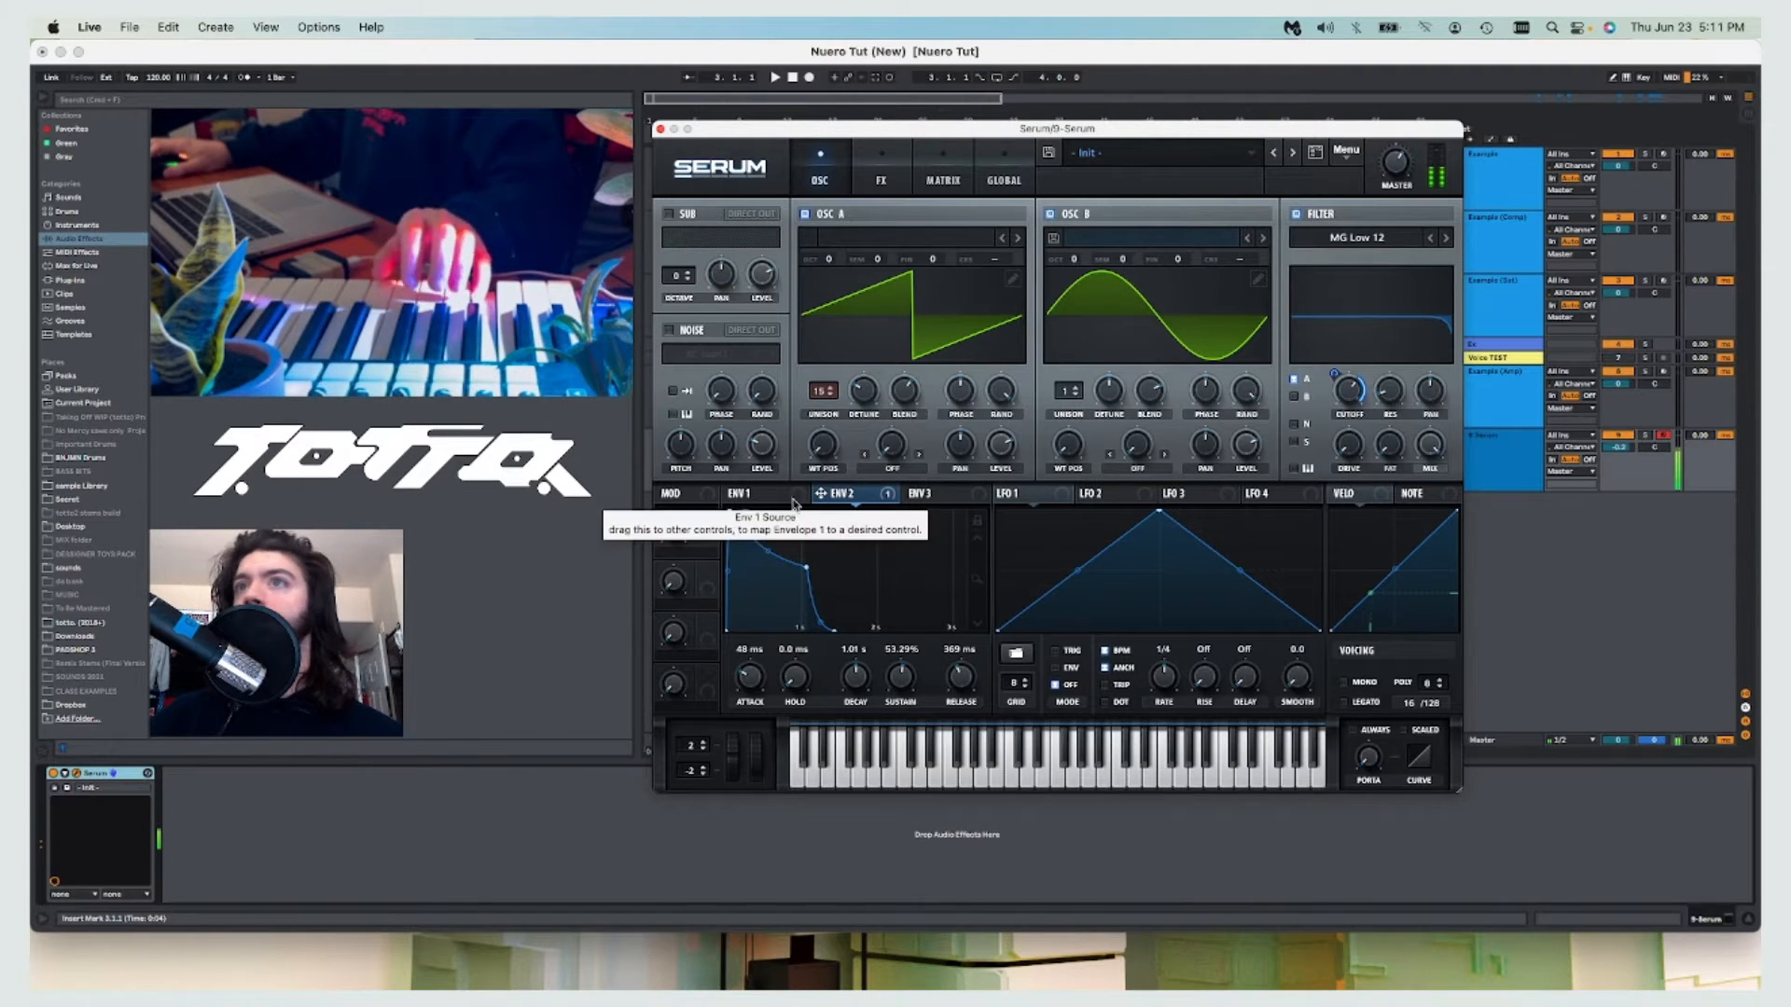
click(773, 497)
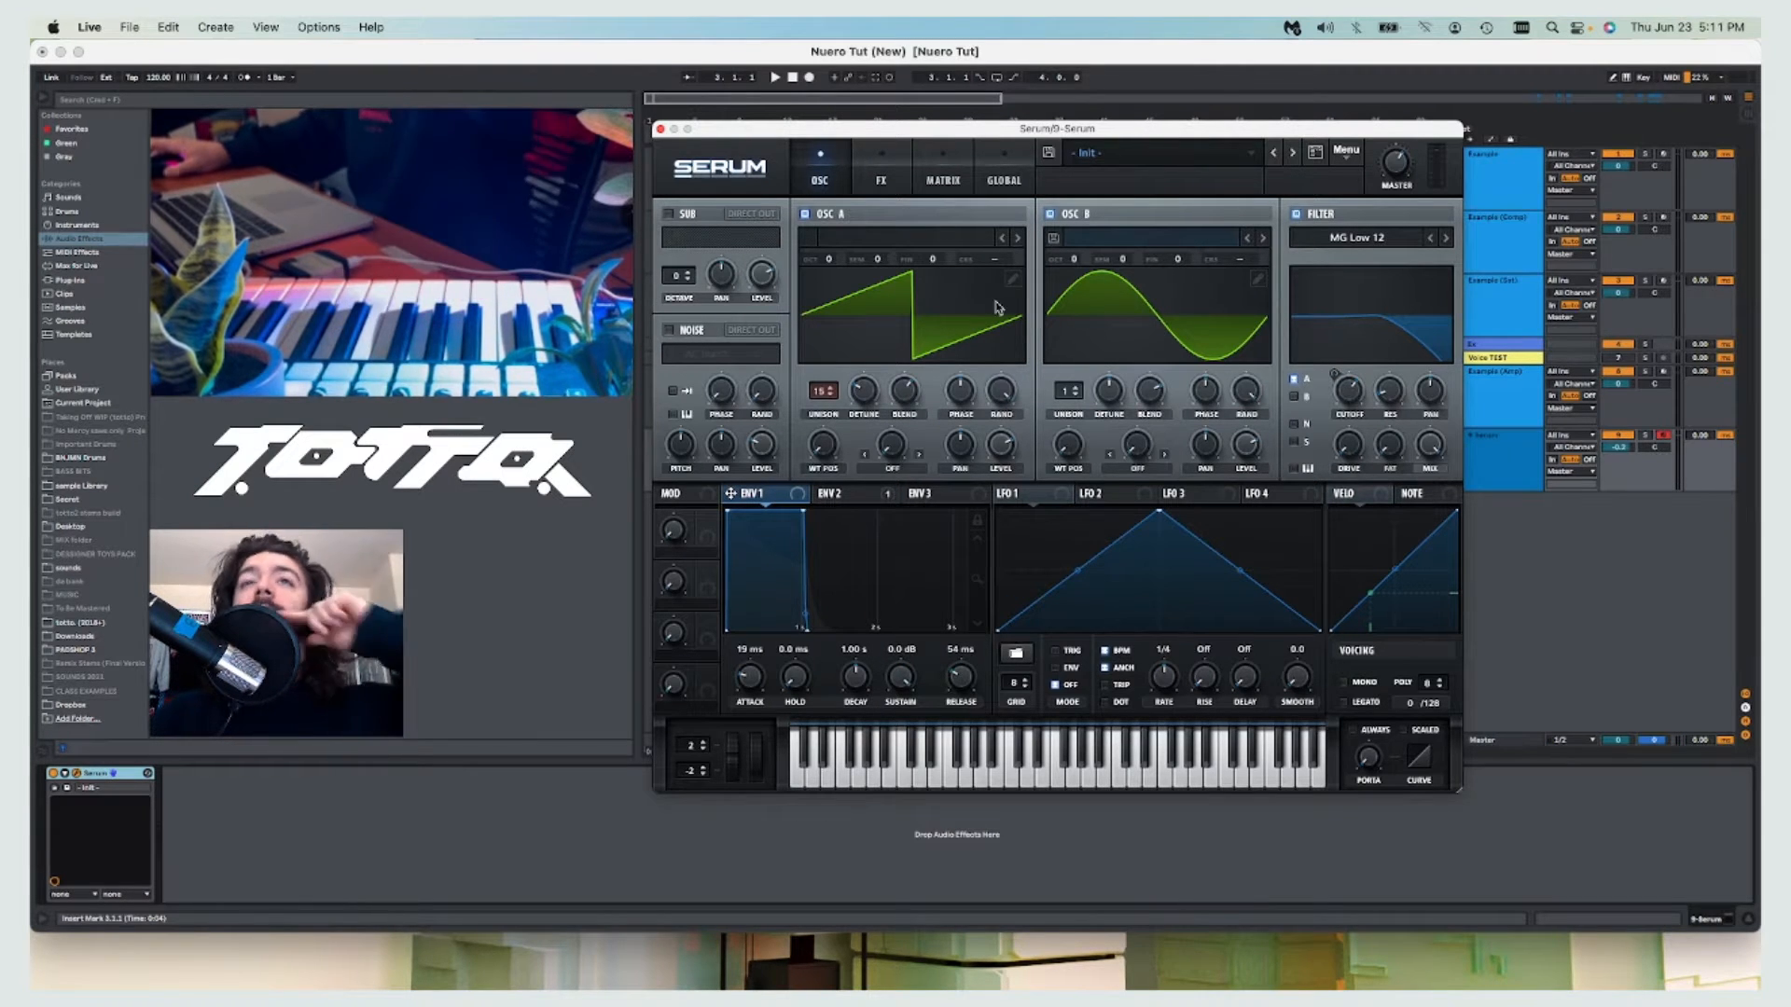
Enable Serum's Tube distortion effect with increased drive, return to the oscillator page and close the plug-in window.
click(880, 177)
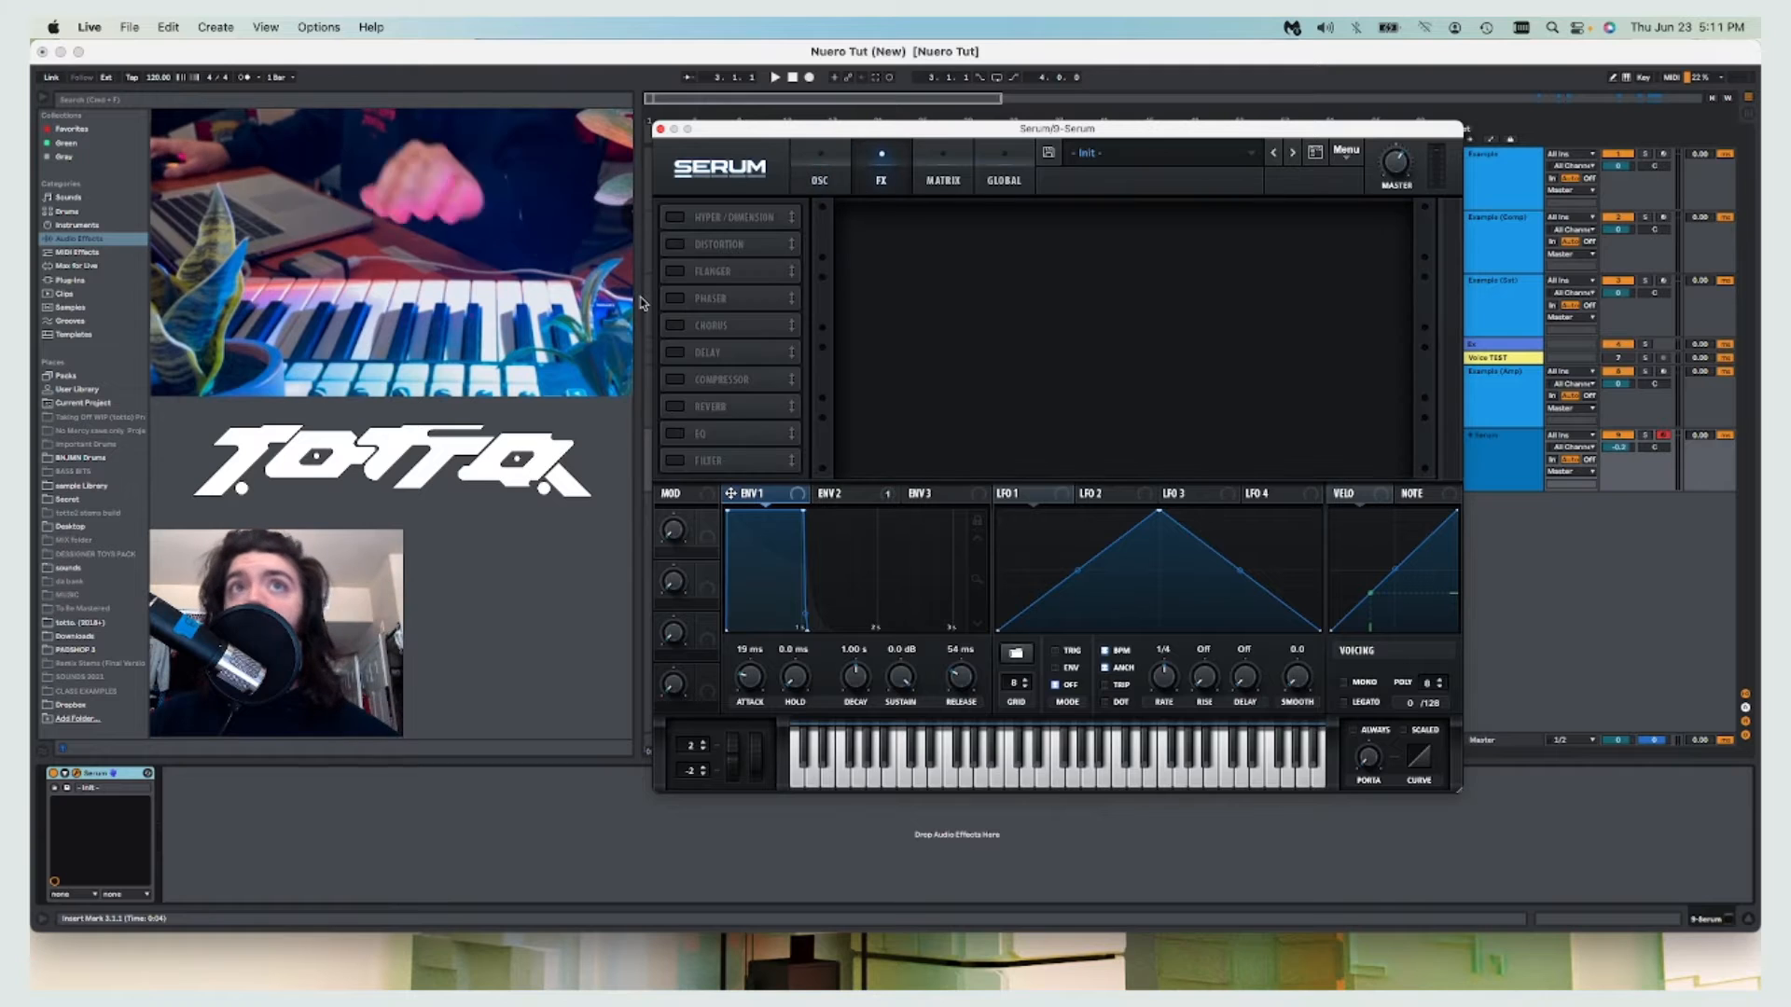
click(674, 244)
drag(1250, 242, 1276, 133)
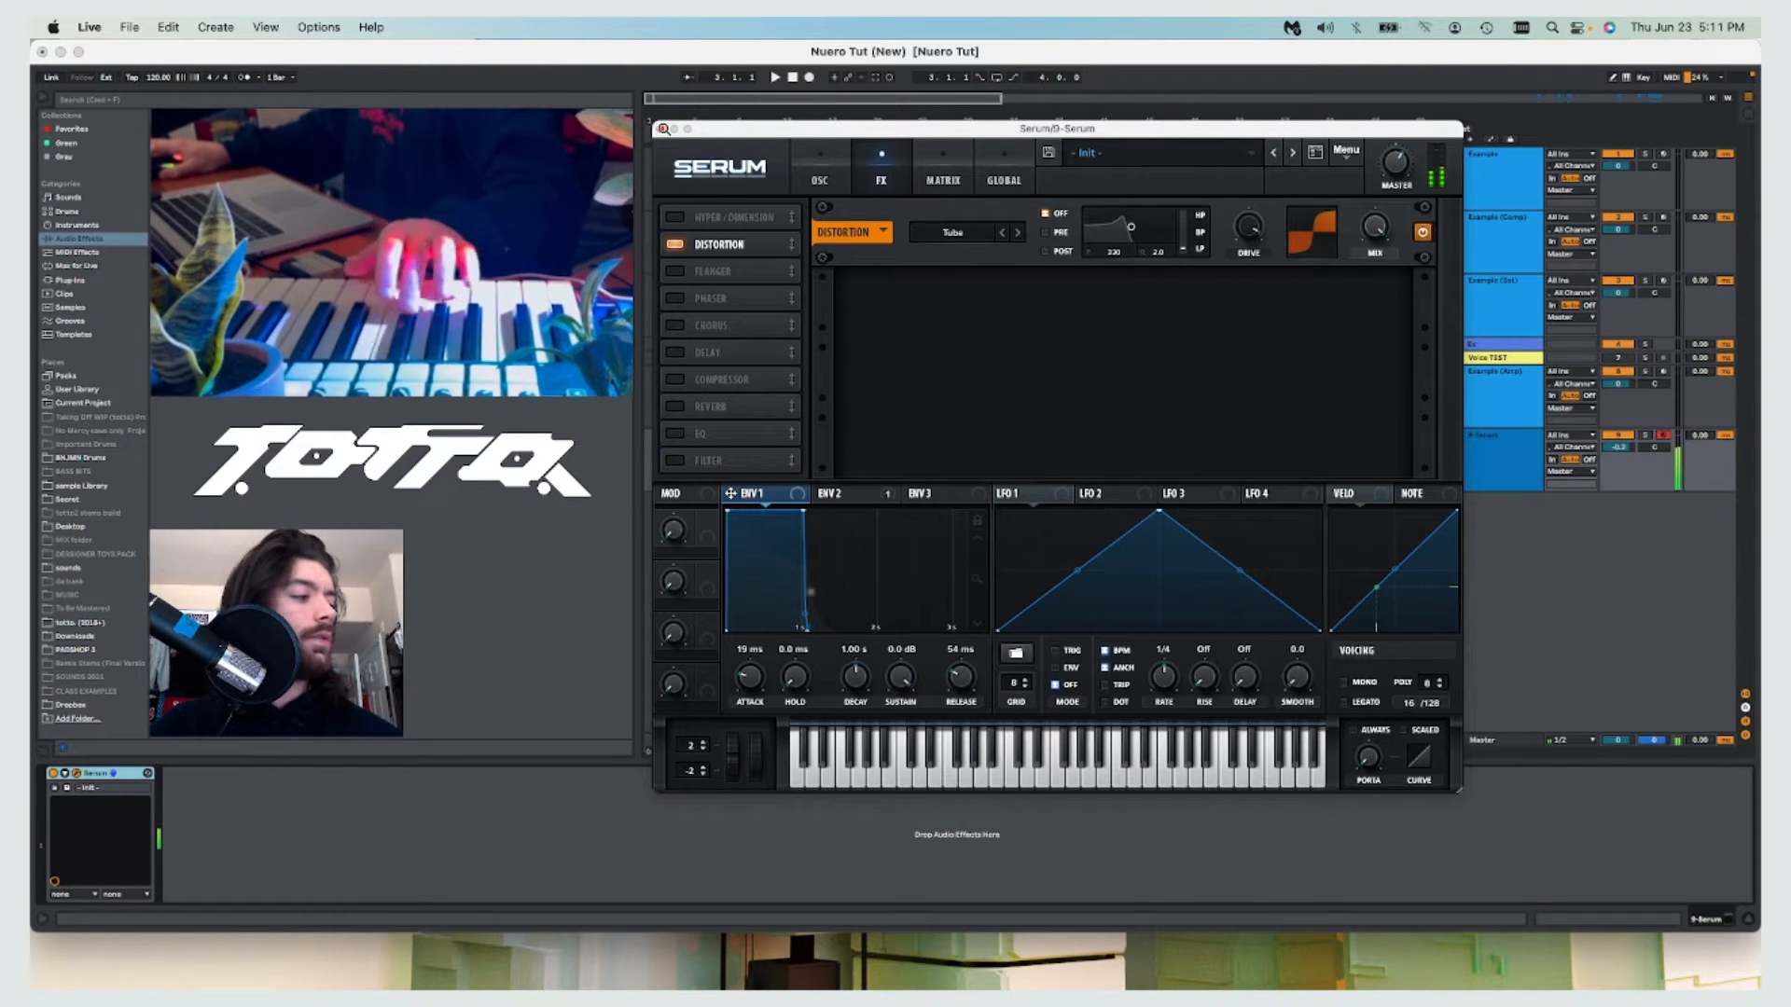
click(817, 171)
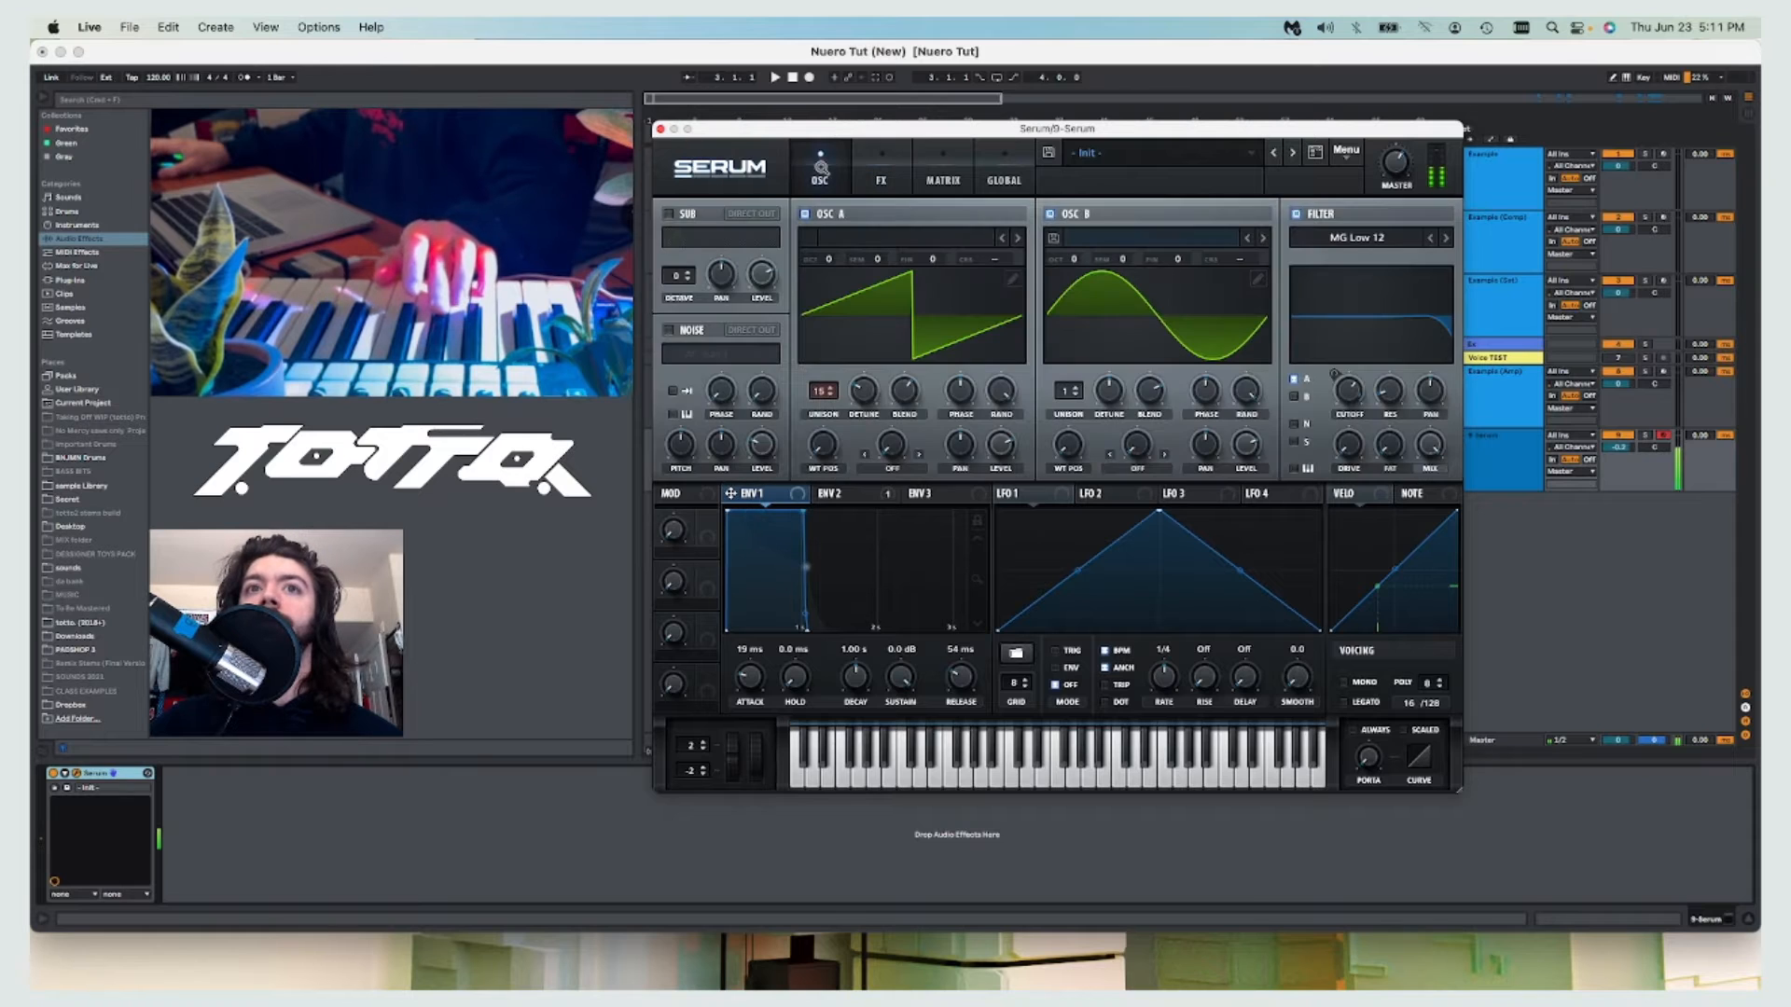
click(660, 129)
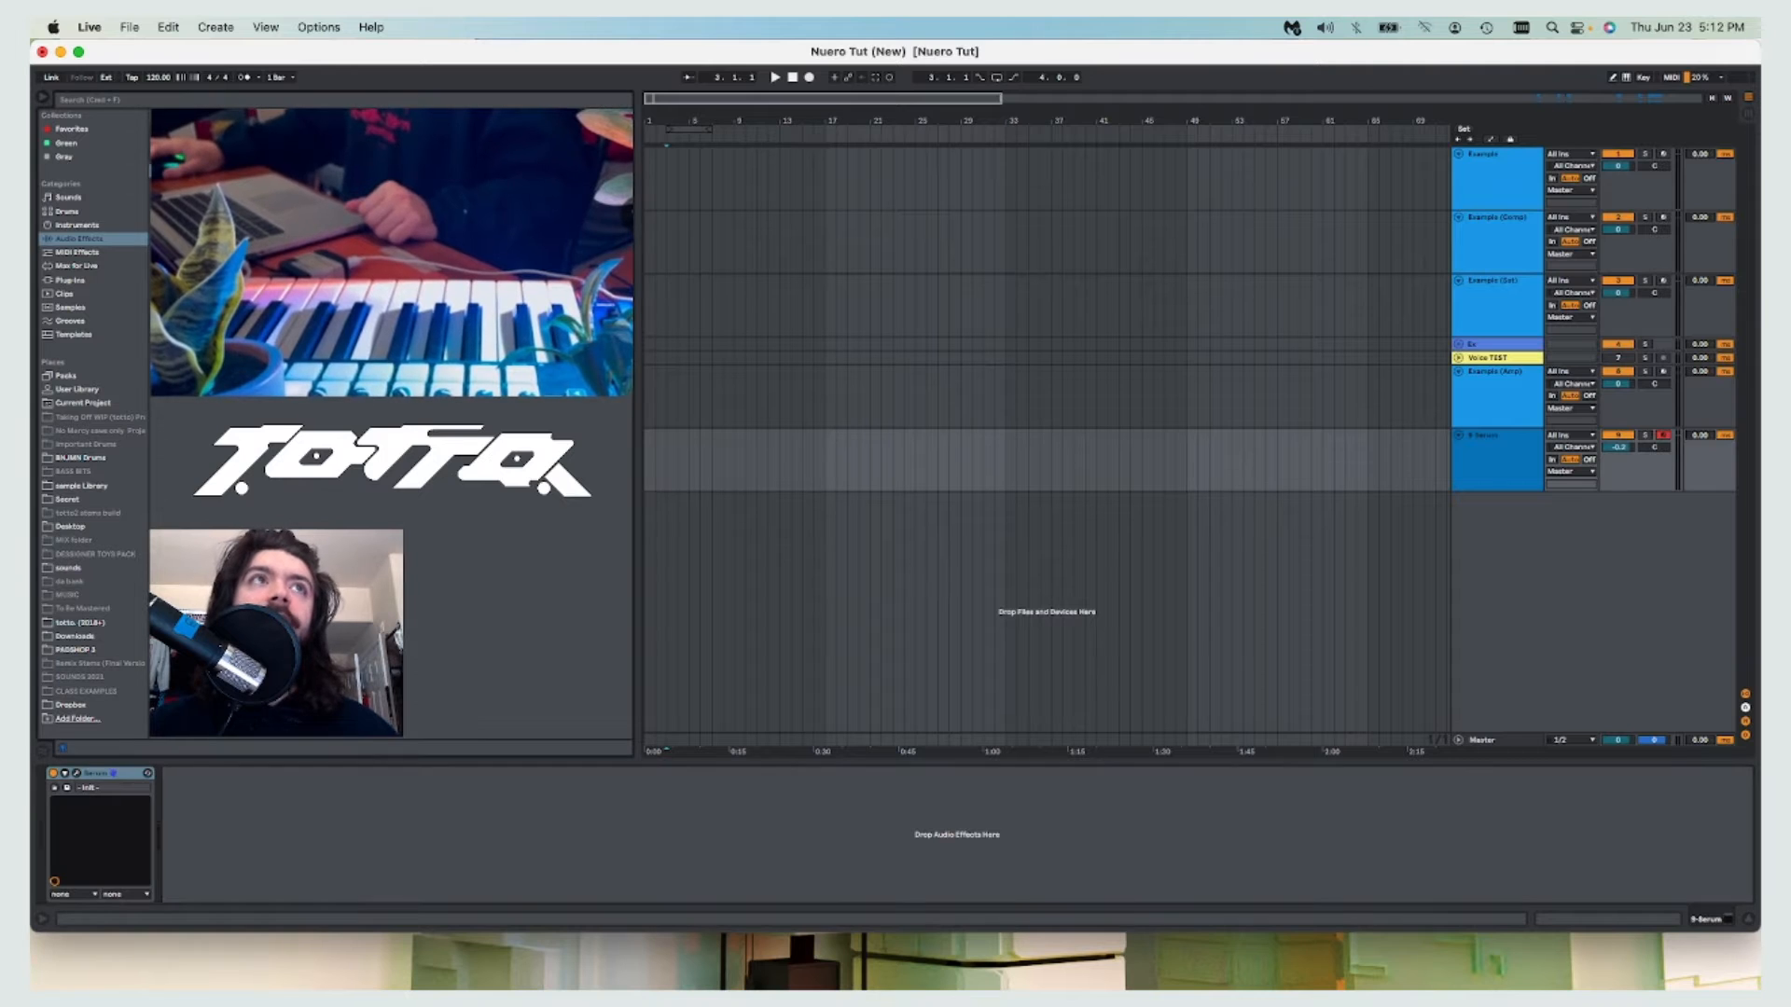
Paste four copies of the Auto Filter after Serum in the track's device chain.
click(328, 796)
key(super+v)
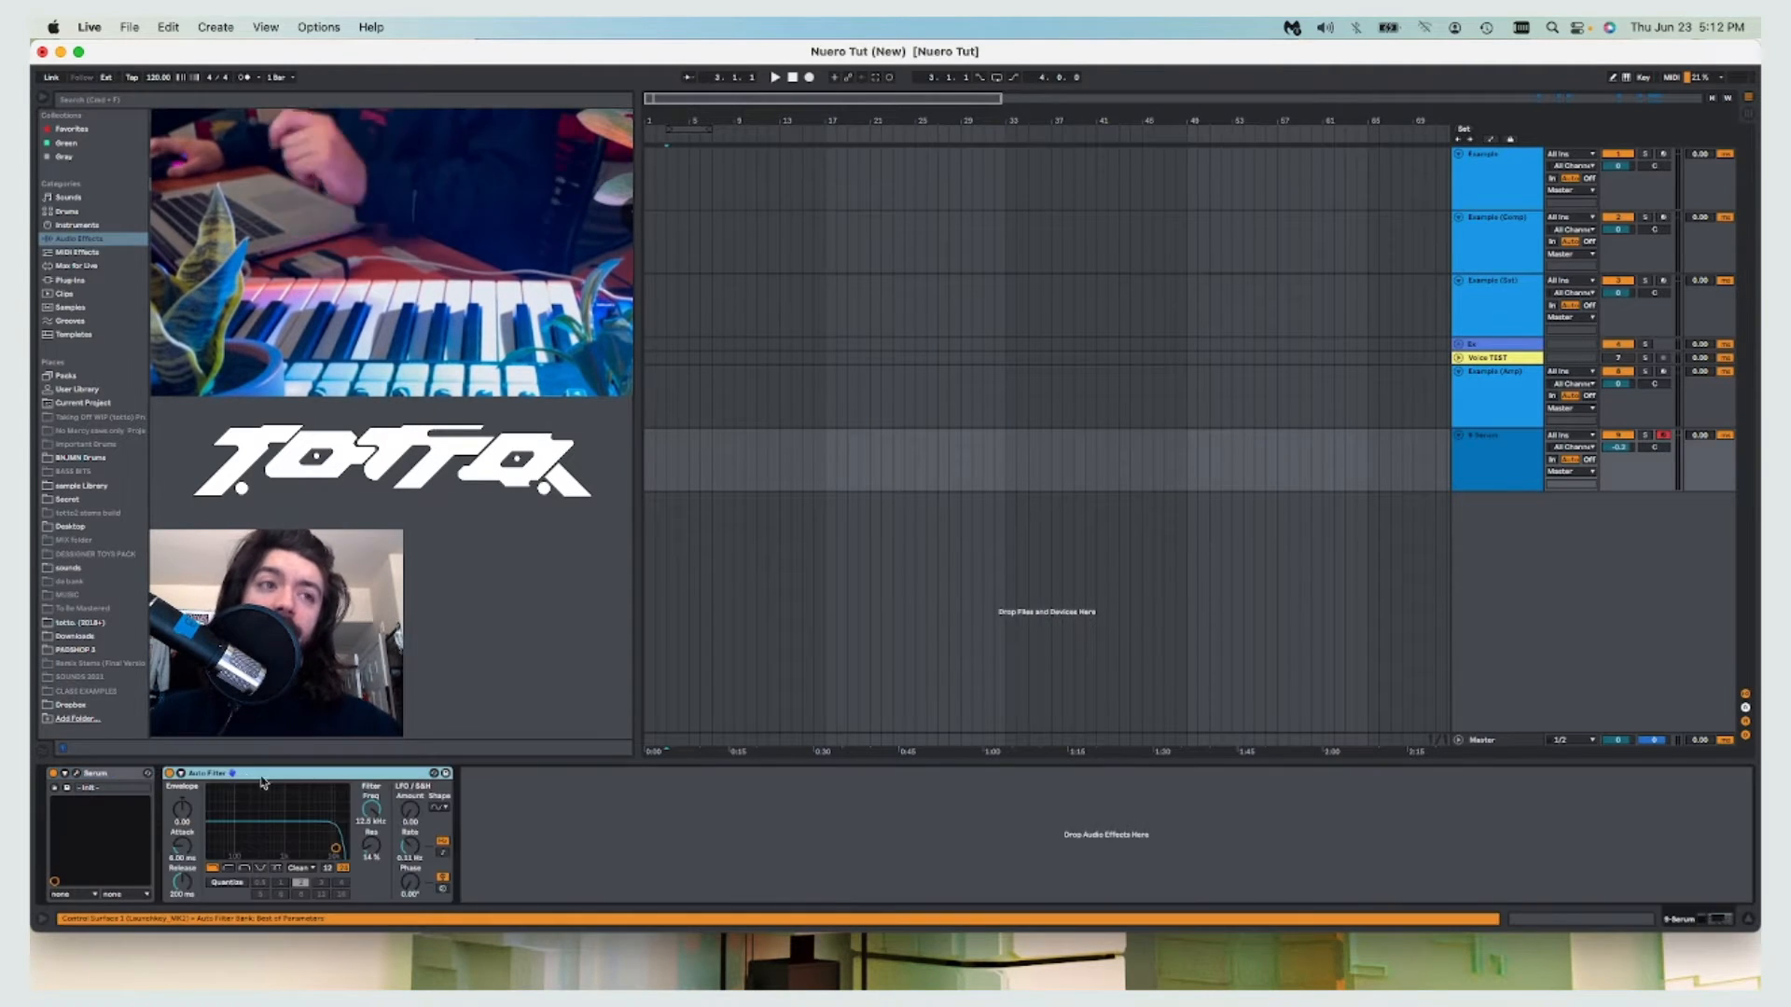
key(super+v)
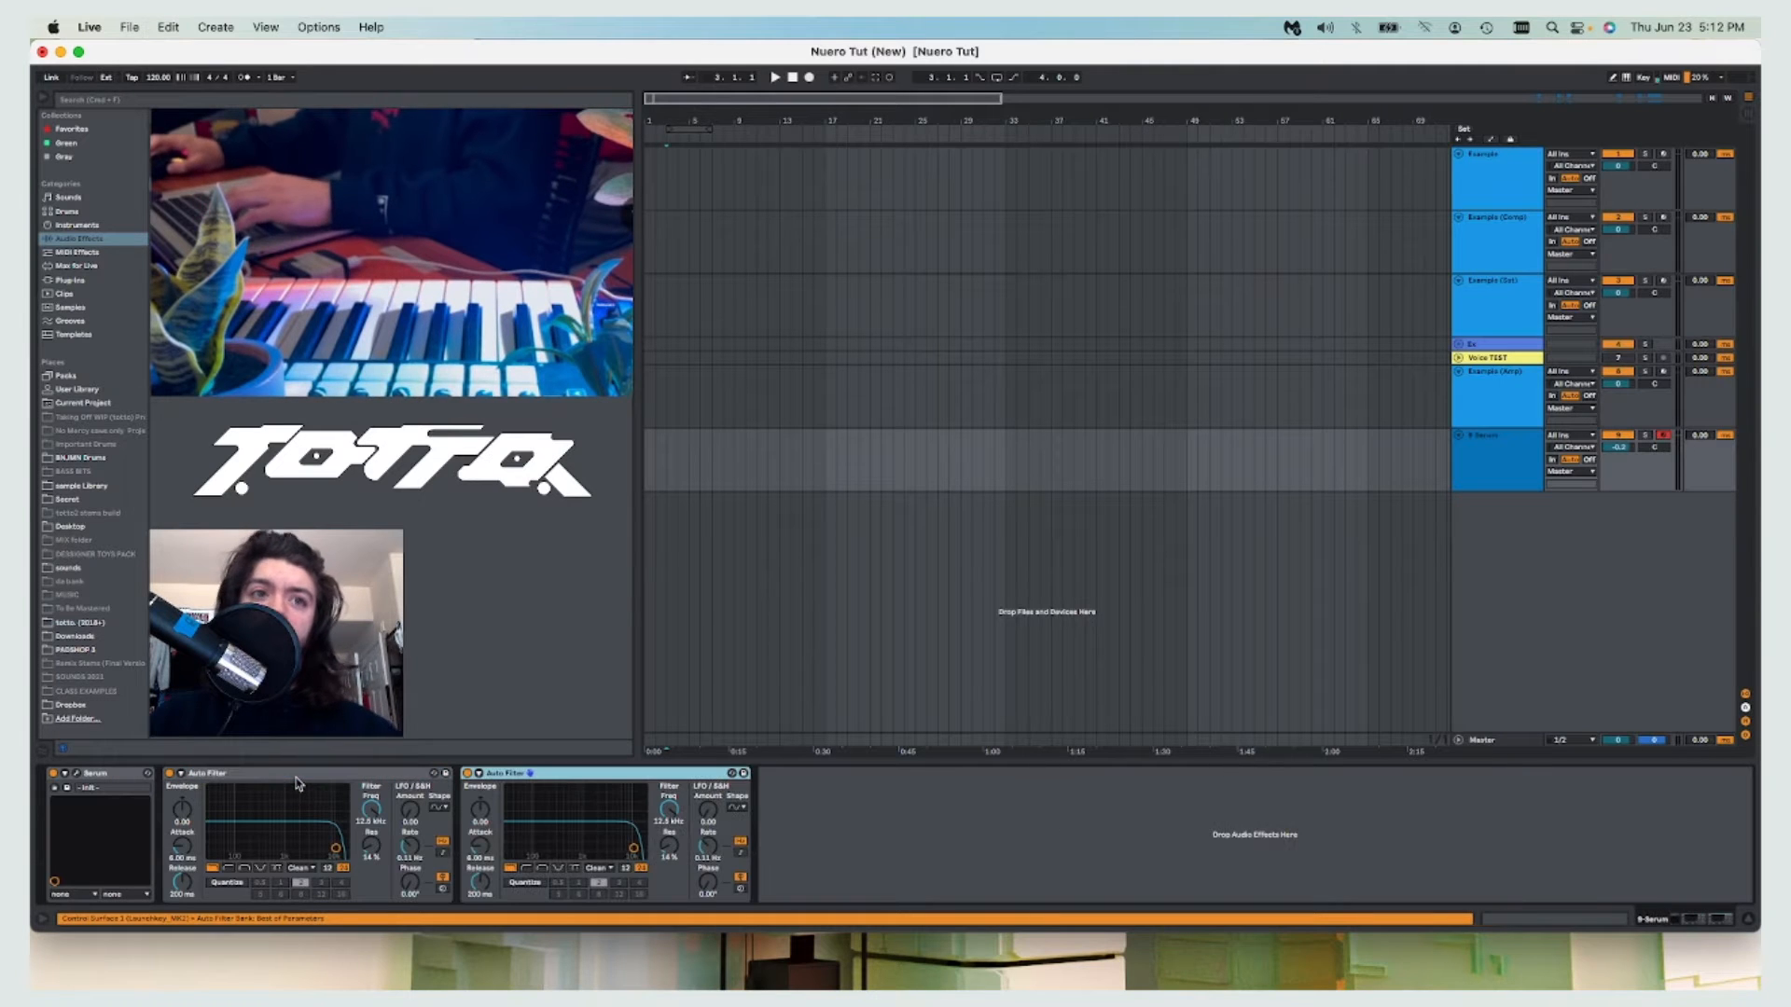
key(super+v)
key(super+v)
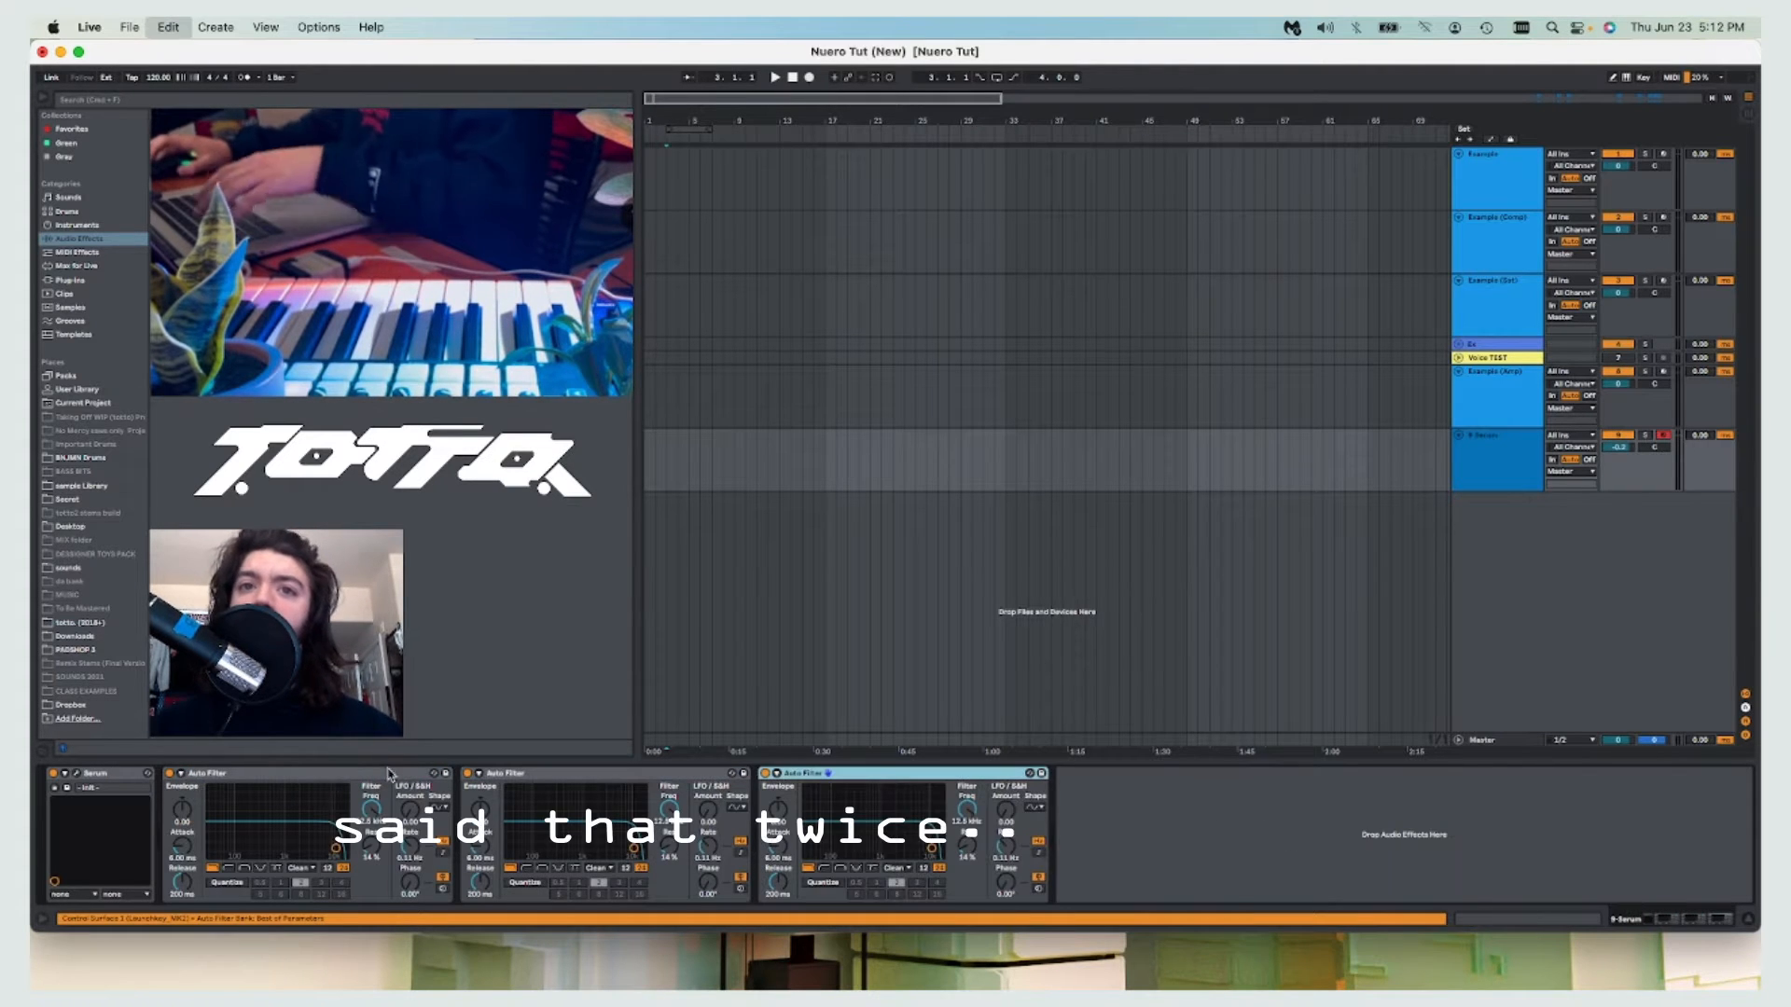
Switch the four Auto Filters to the notch type and place their notches at different frequencies with varied resonance.
click(260, 867)
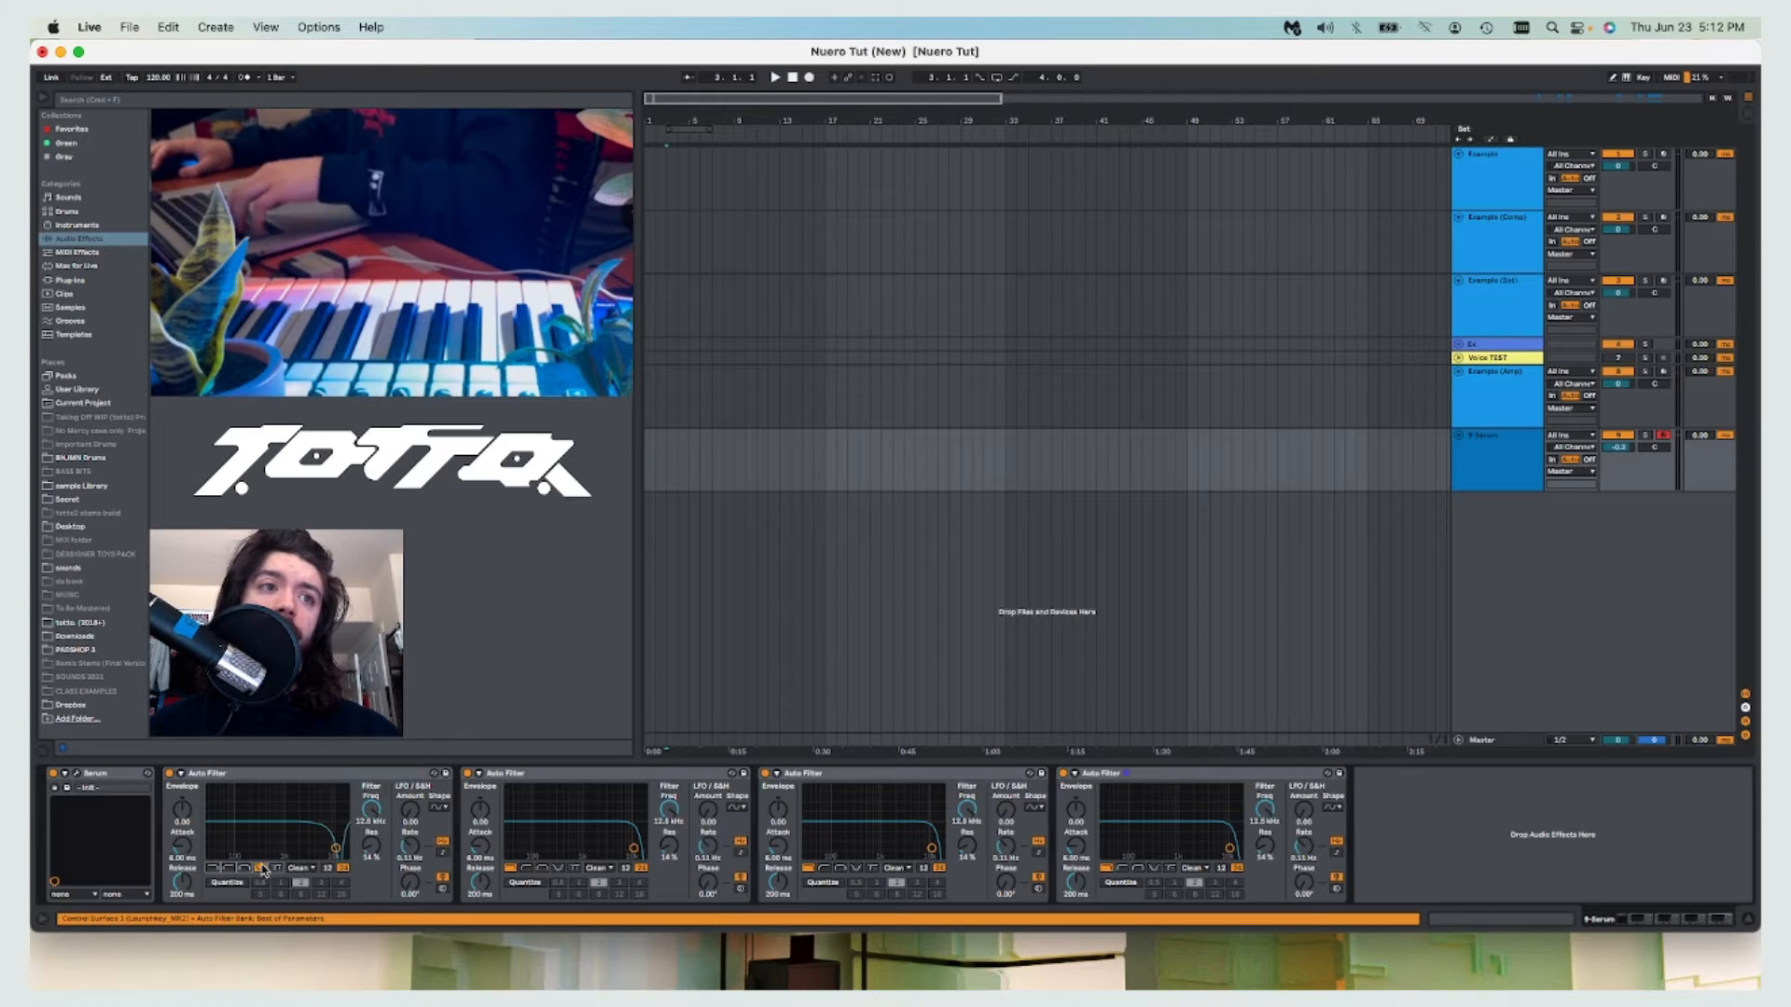
drag(336, 848, 306, 829)
click(558, 868)
drag(634, 851, 616, 827)
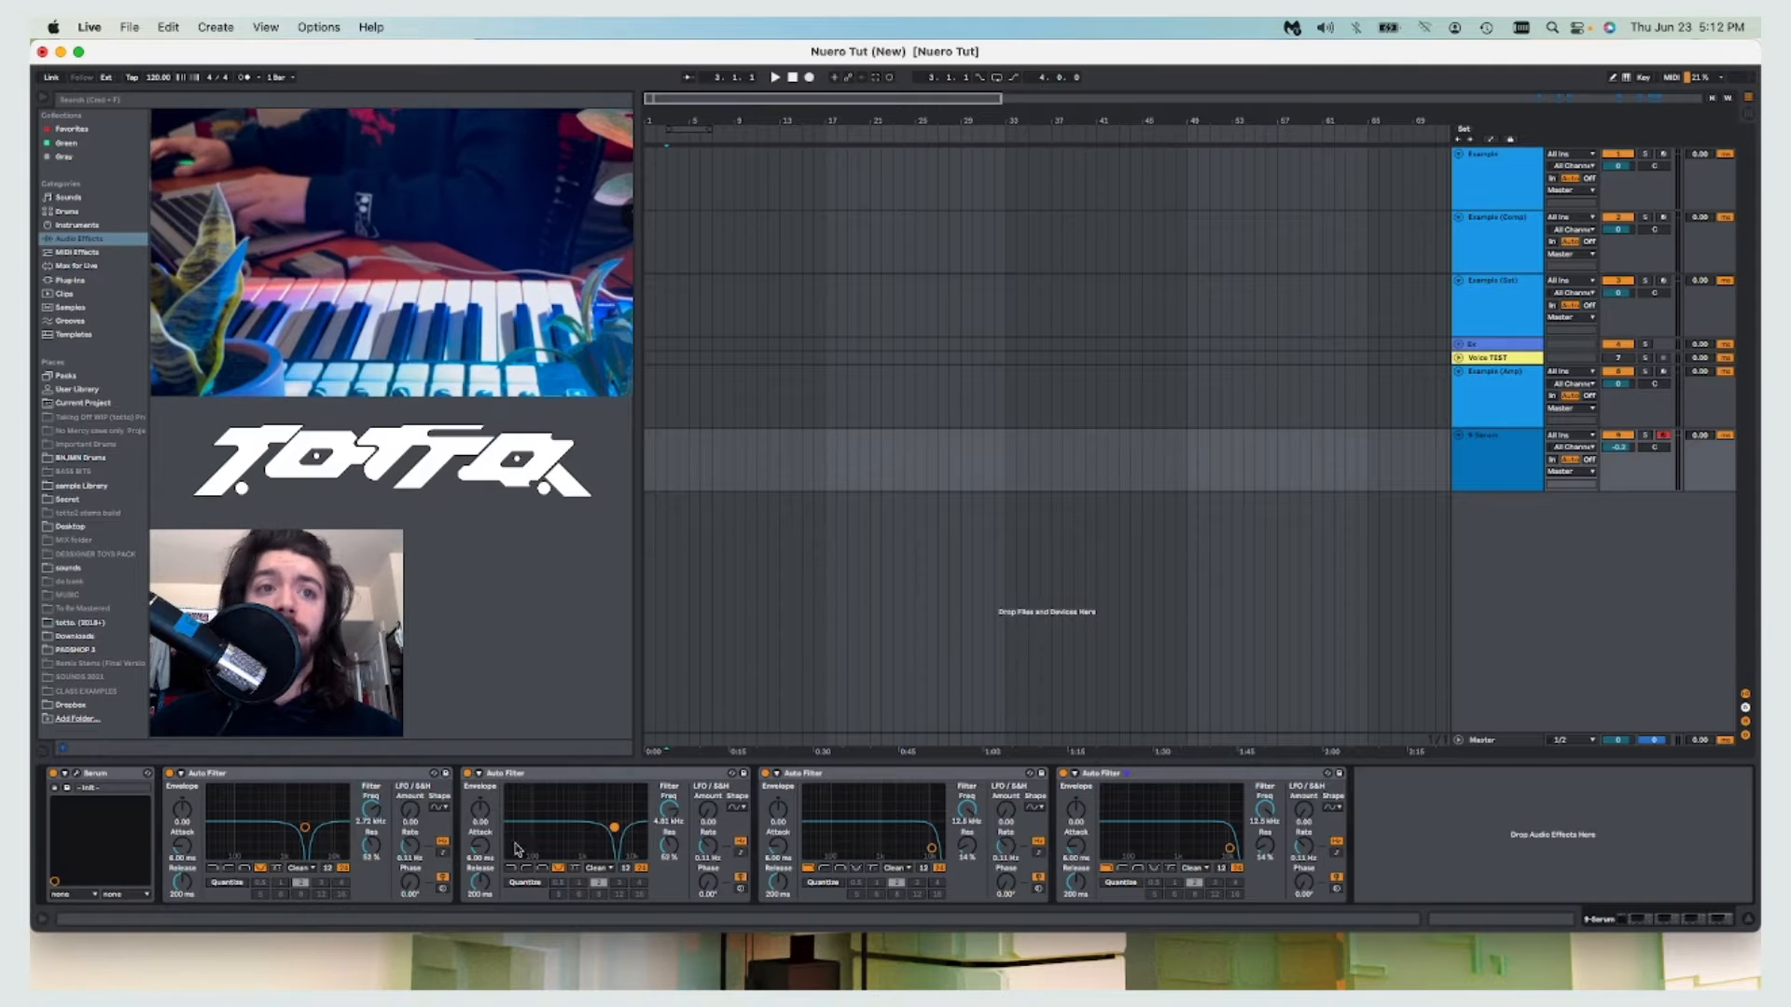
drag(931, 851, 892, 843)
click(1155, 868)
drag(1231, 851, 1213, 845)
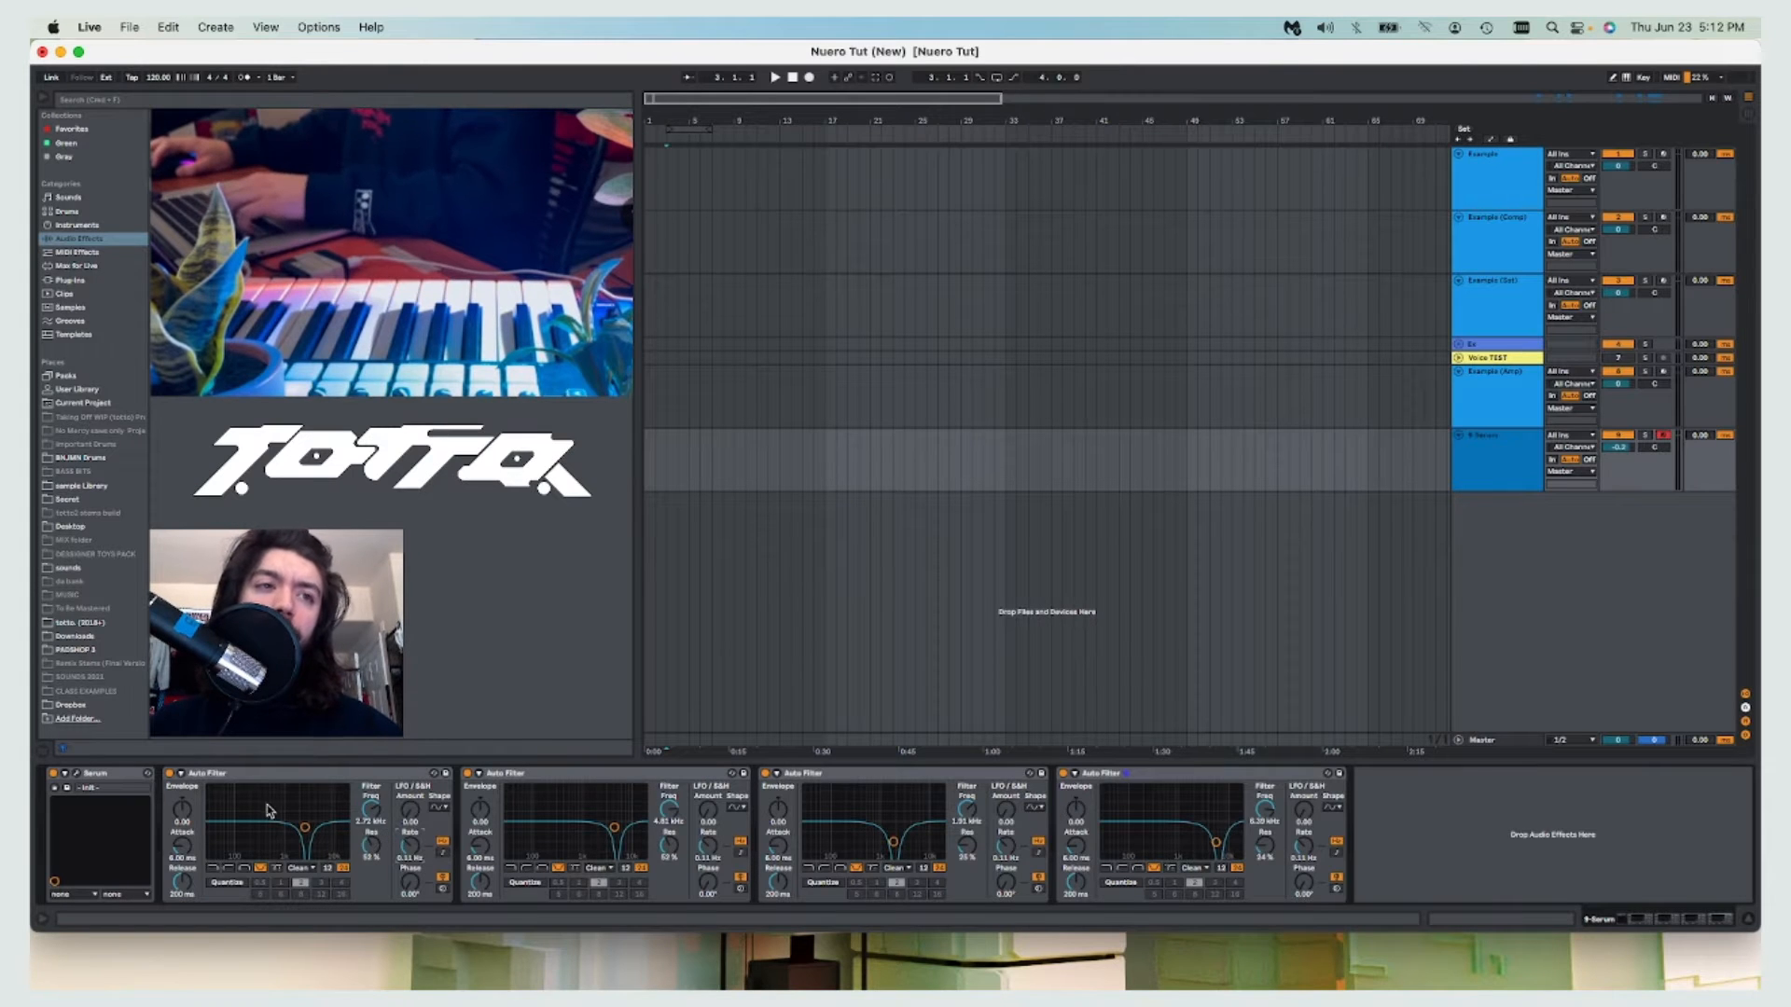
Raise the first Auto Filter's notch frequency and resonance.
drag(229, 808, 317, 814)
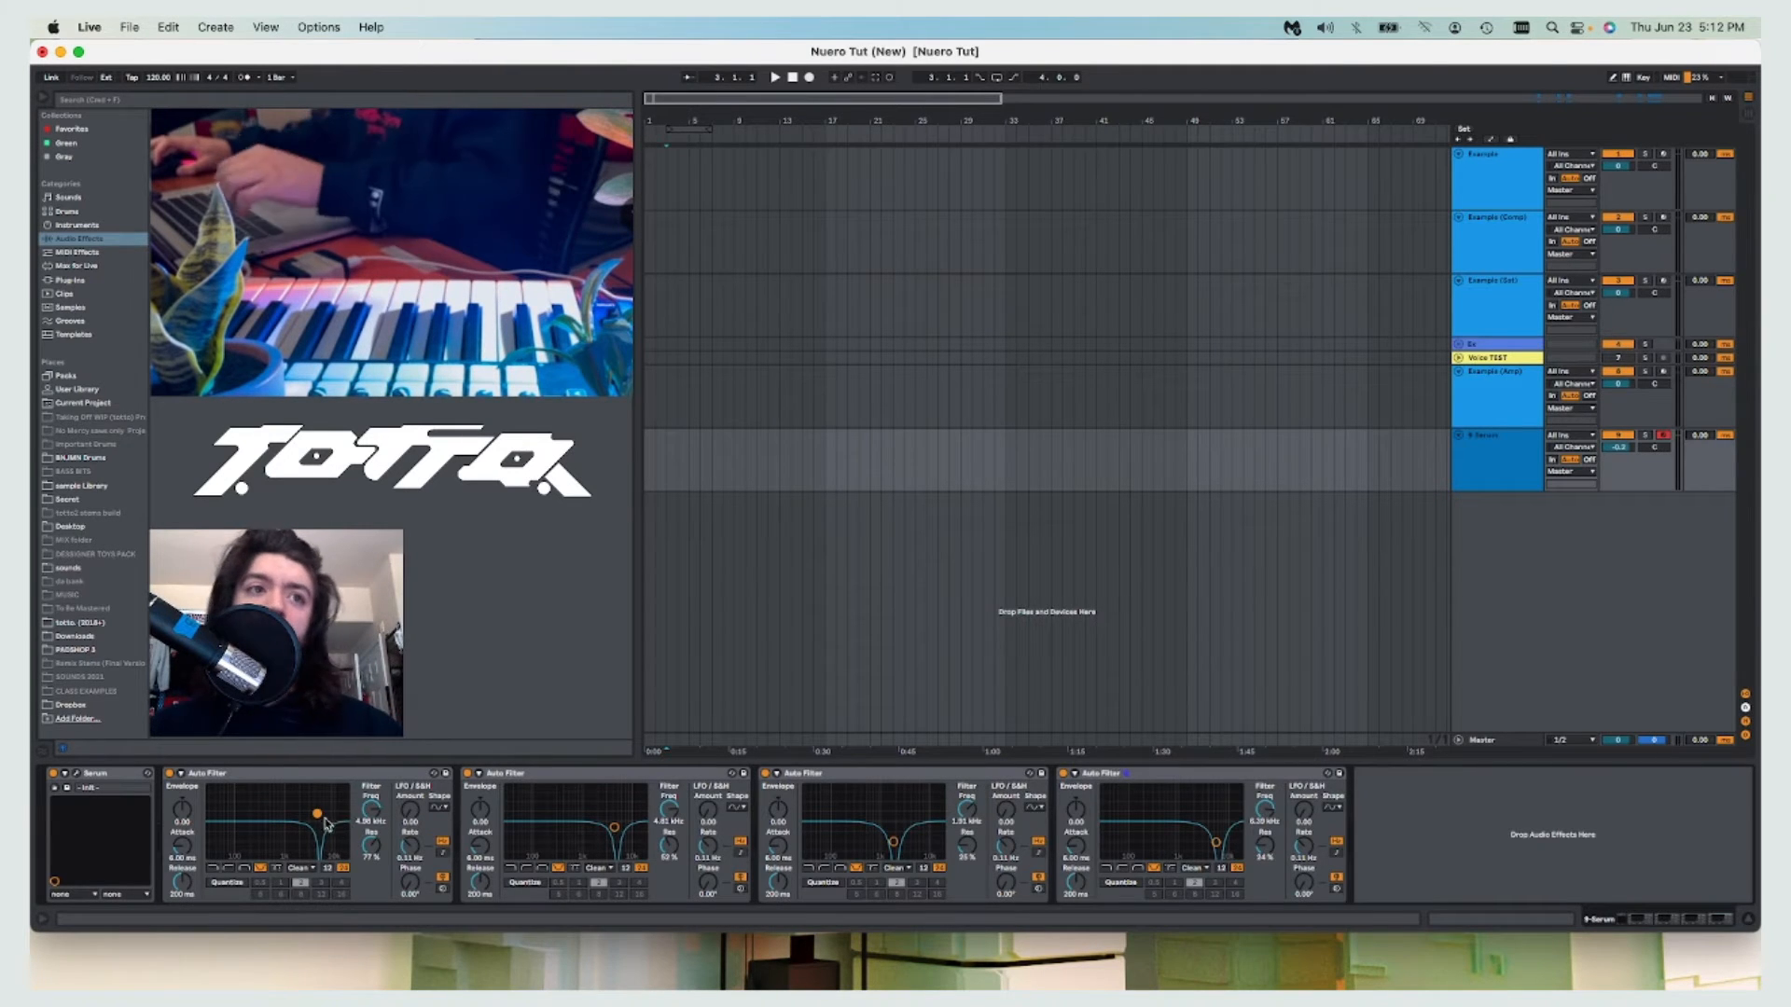
Lower the first Auto Filter's notch frequency and resonance, retune the second filter, and raise the LFO amount on the fourth.
drag(318, 818, 301, 842)
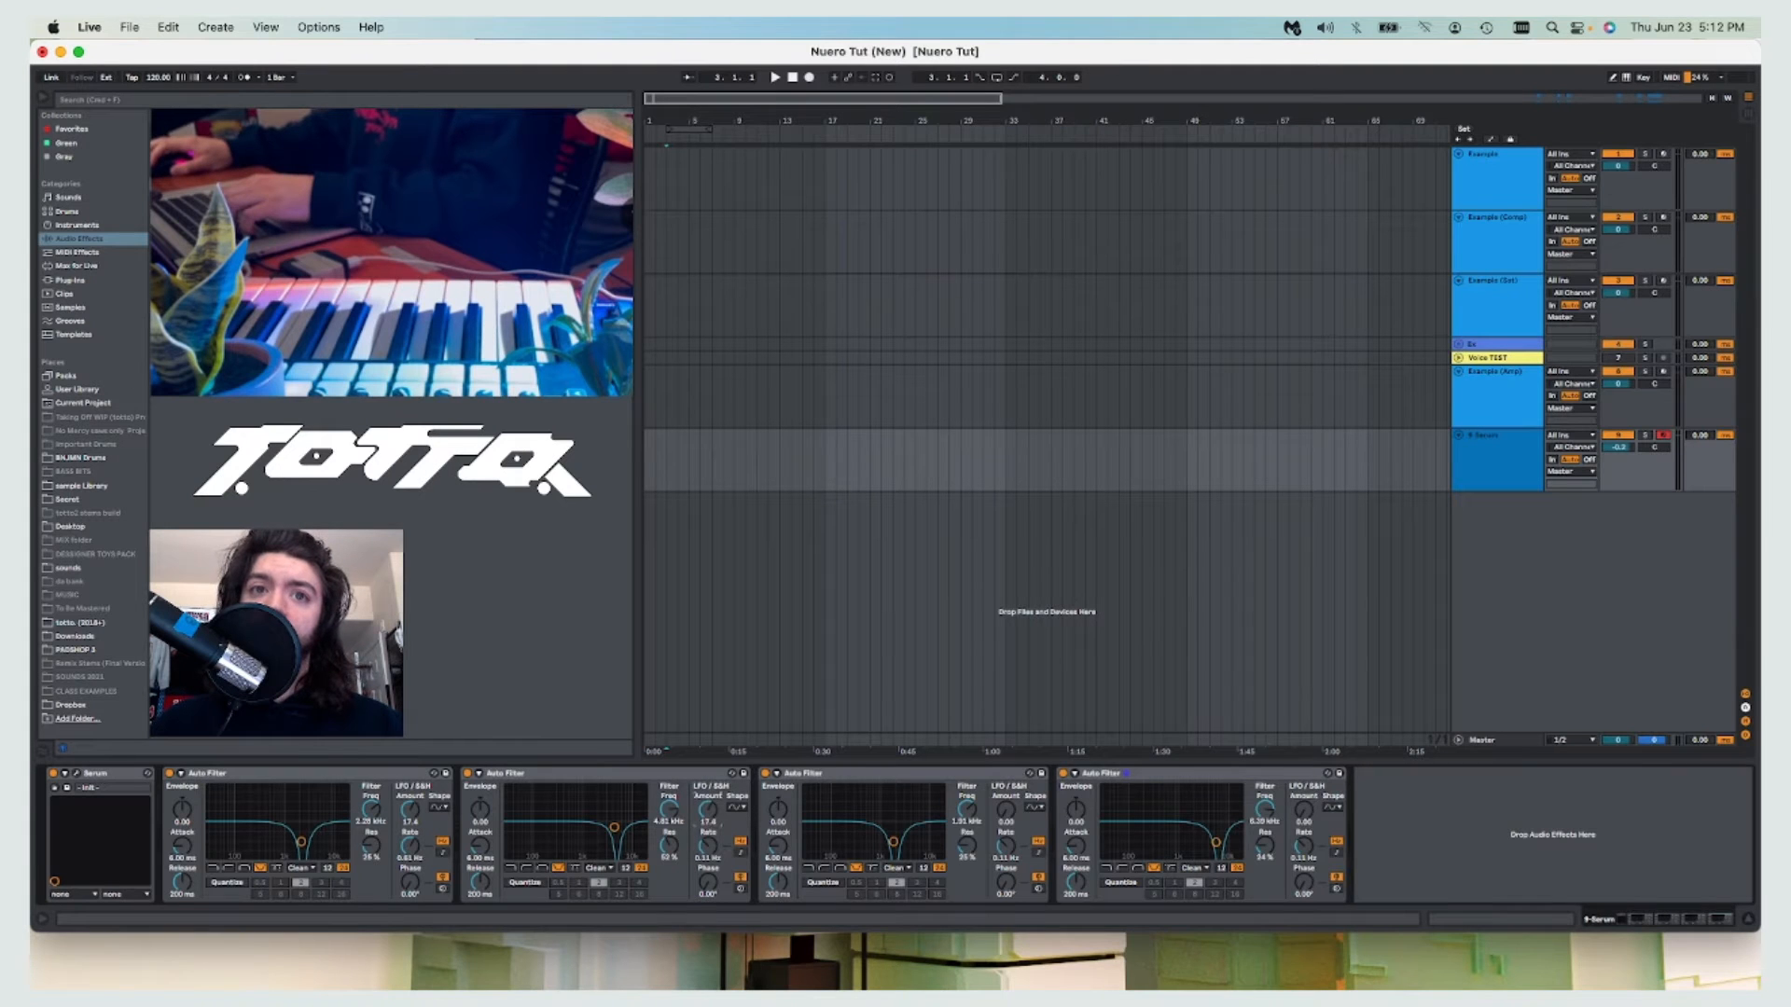
drag(664, 807, 664, 819)
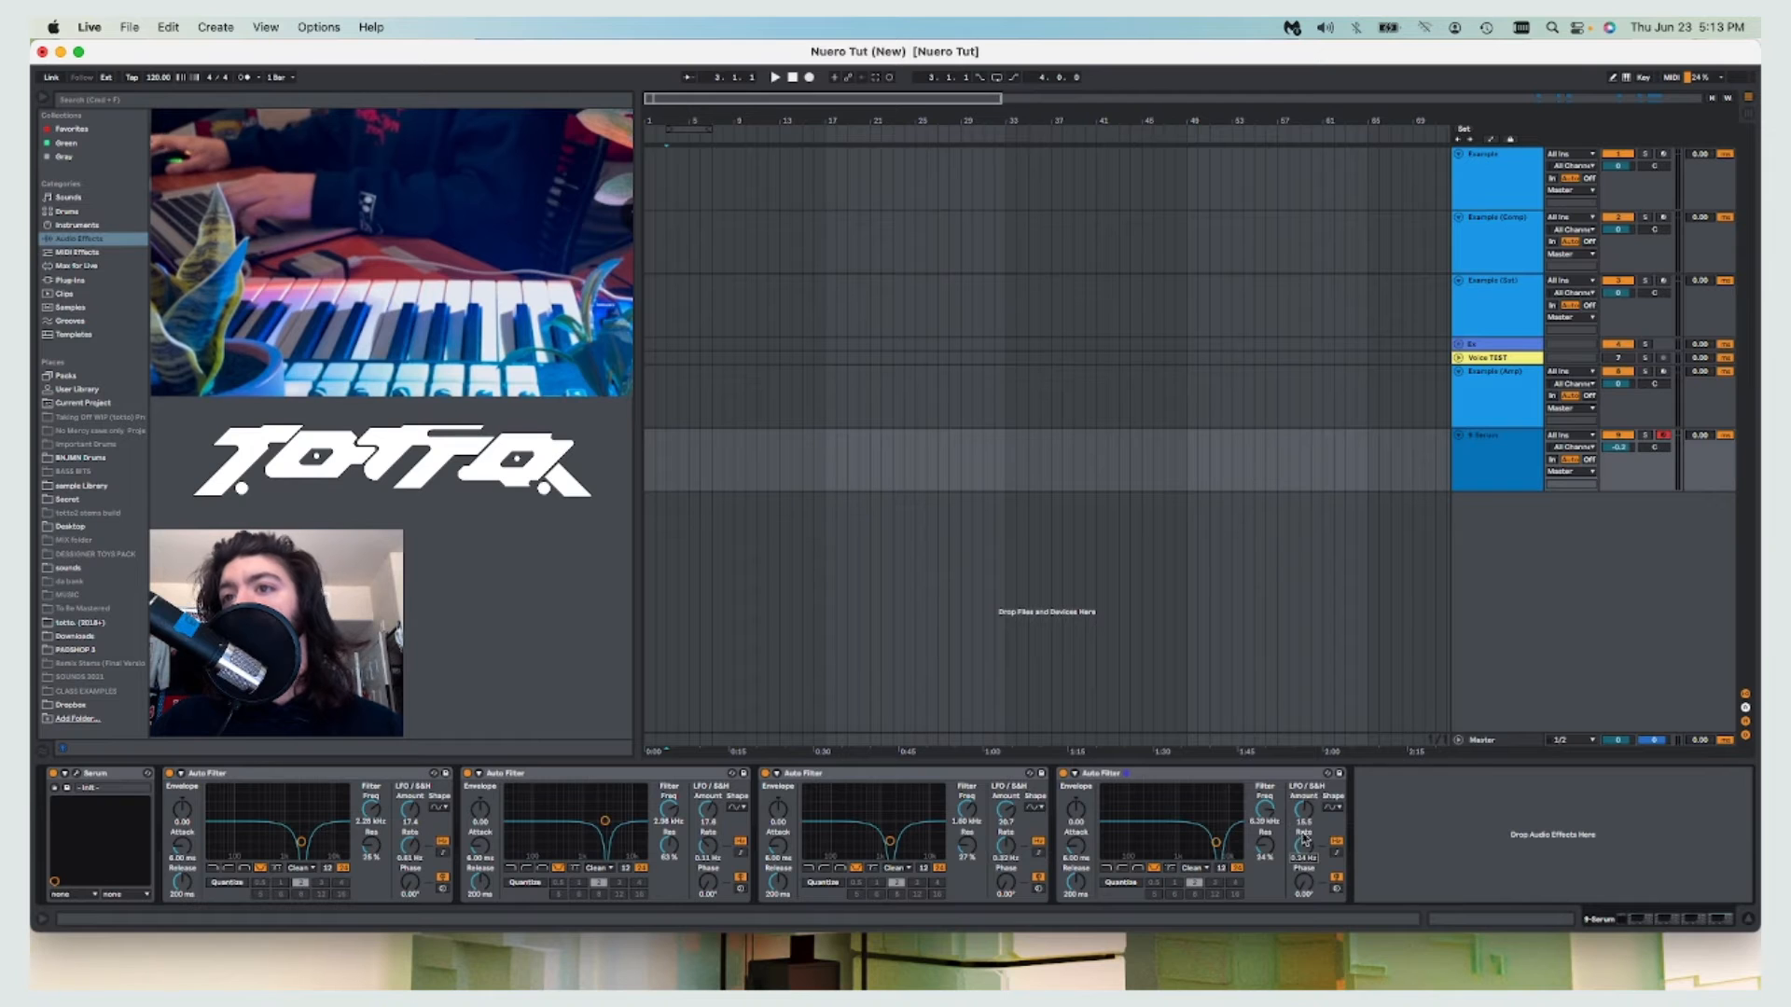
drag(1304, 810, 1304, 783)
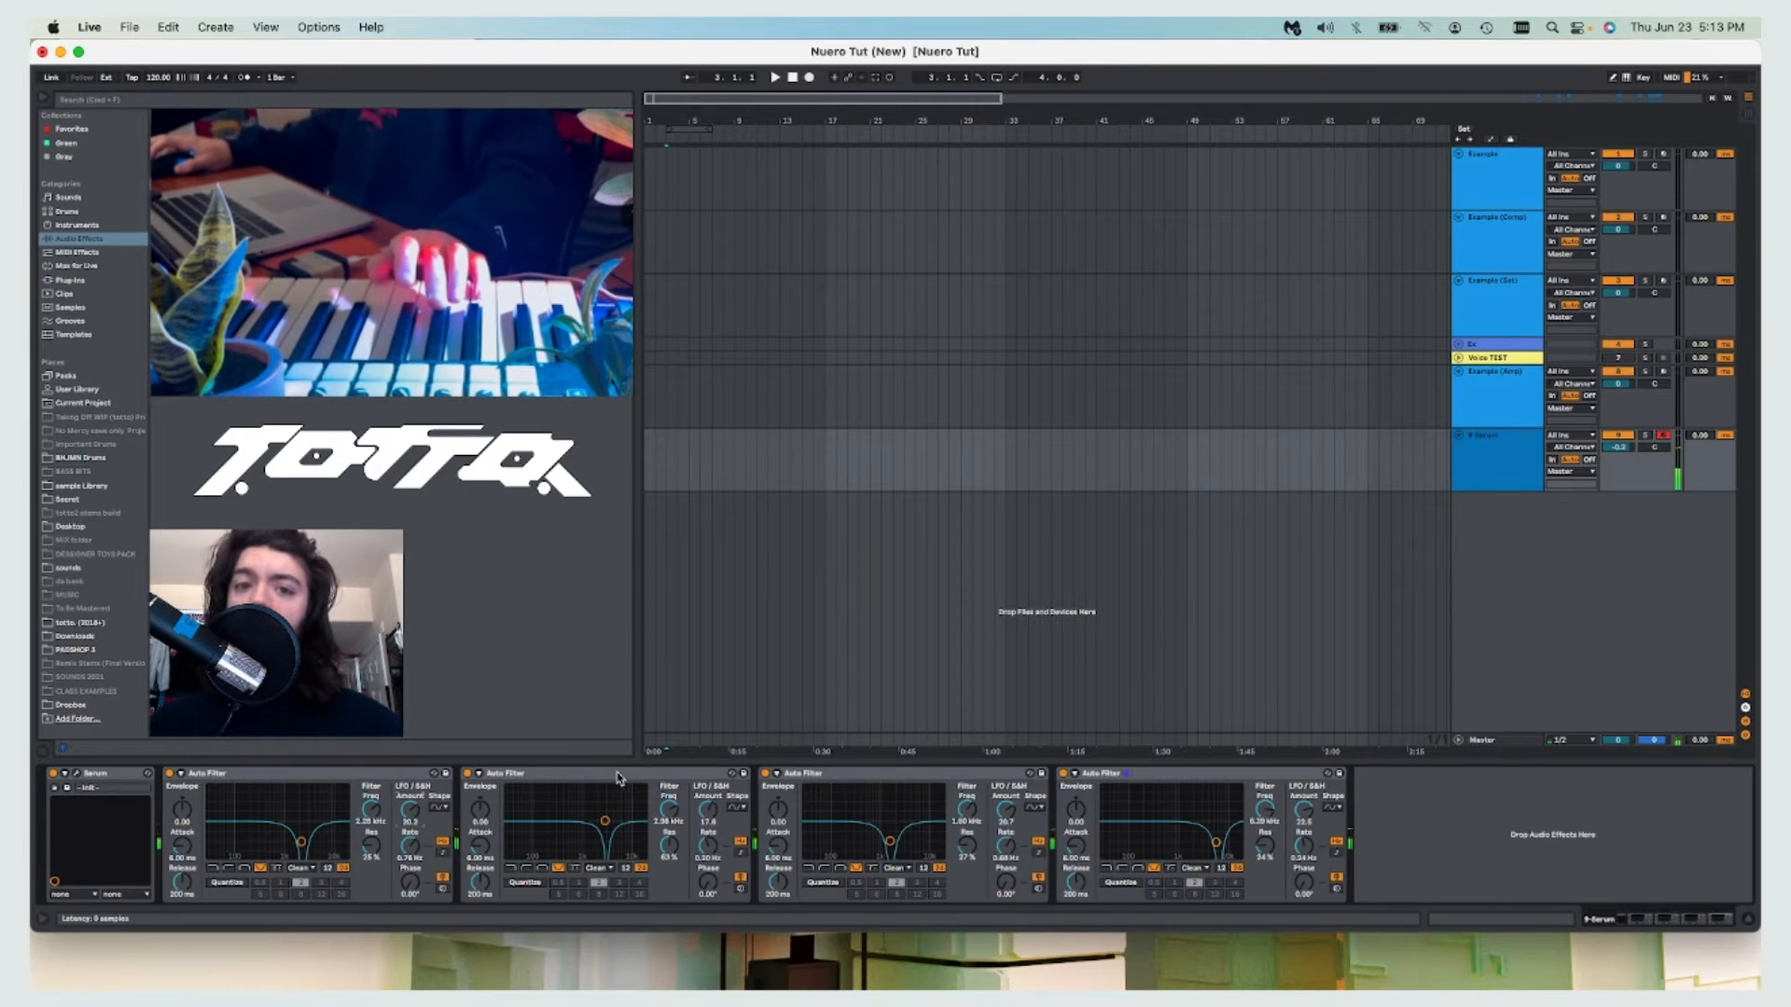
Fold the four Auto Filters and add an EQ Eight after them in the chain.
double_click(269, 773)
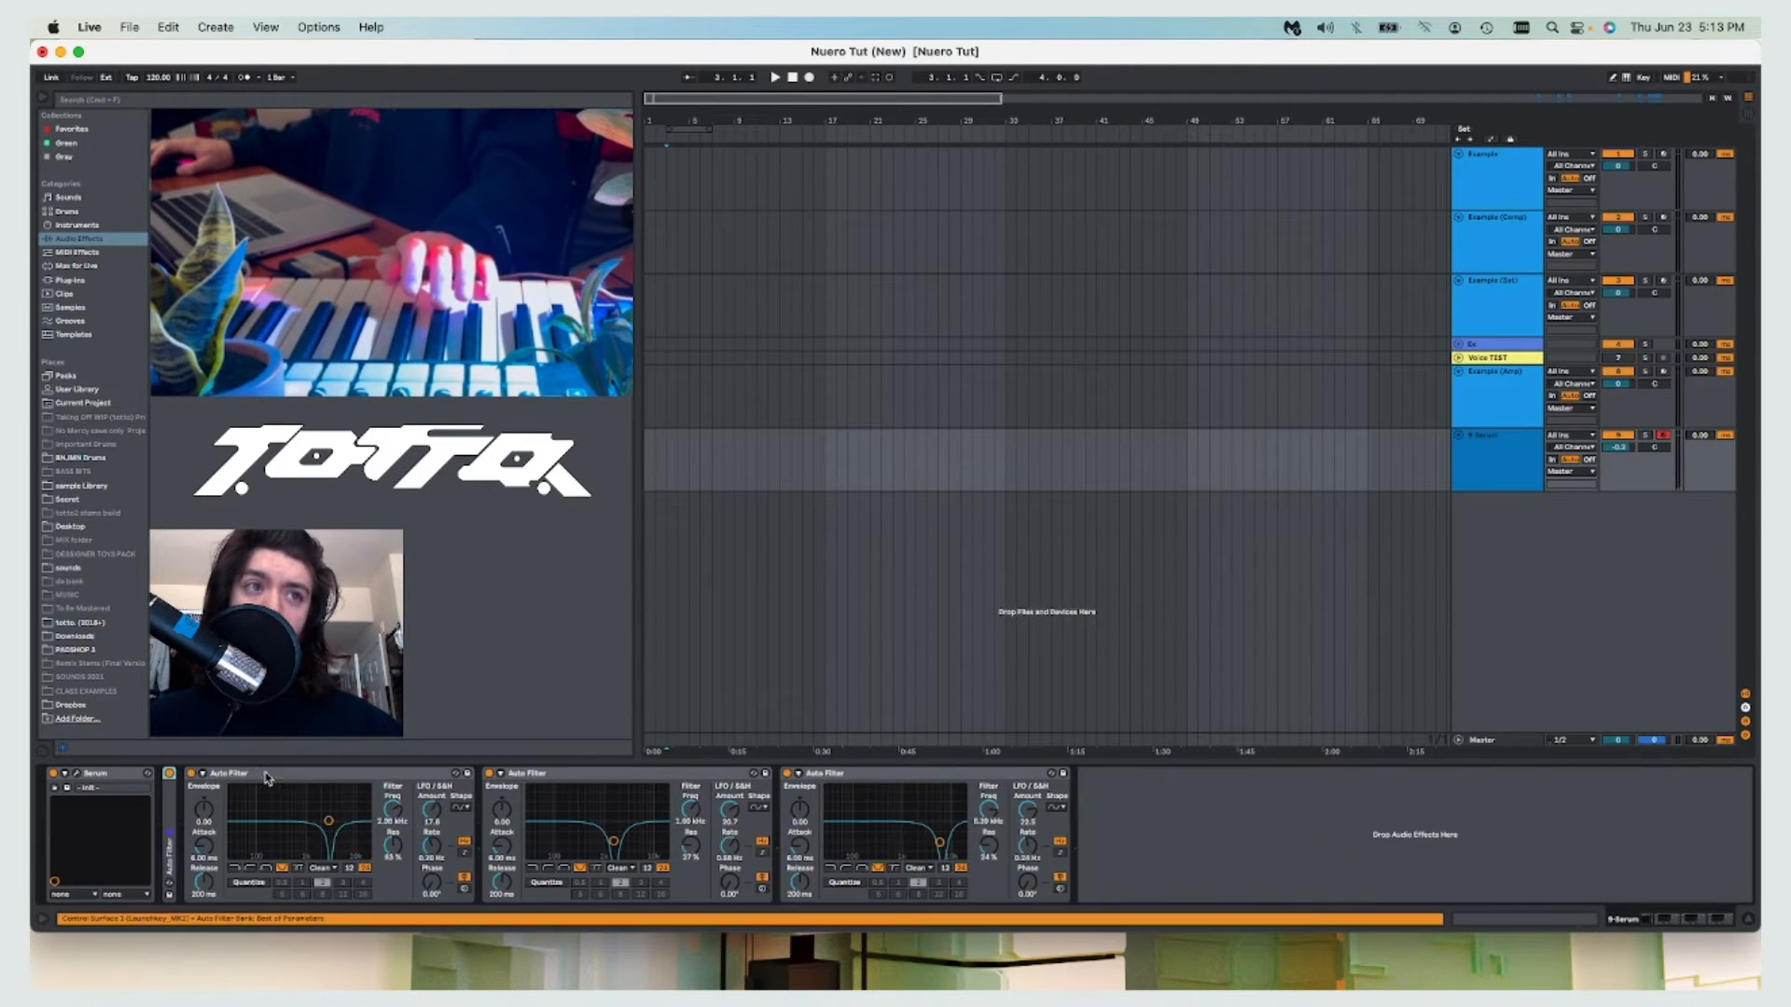
double_click(271, 773)
double_click(272, 773)
double_click(274, 773)
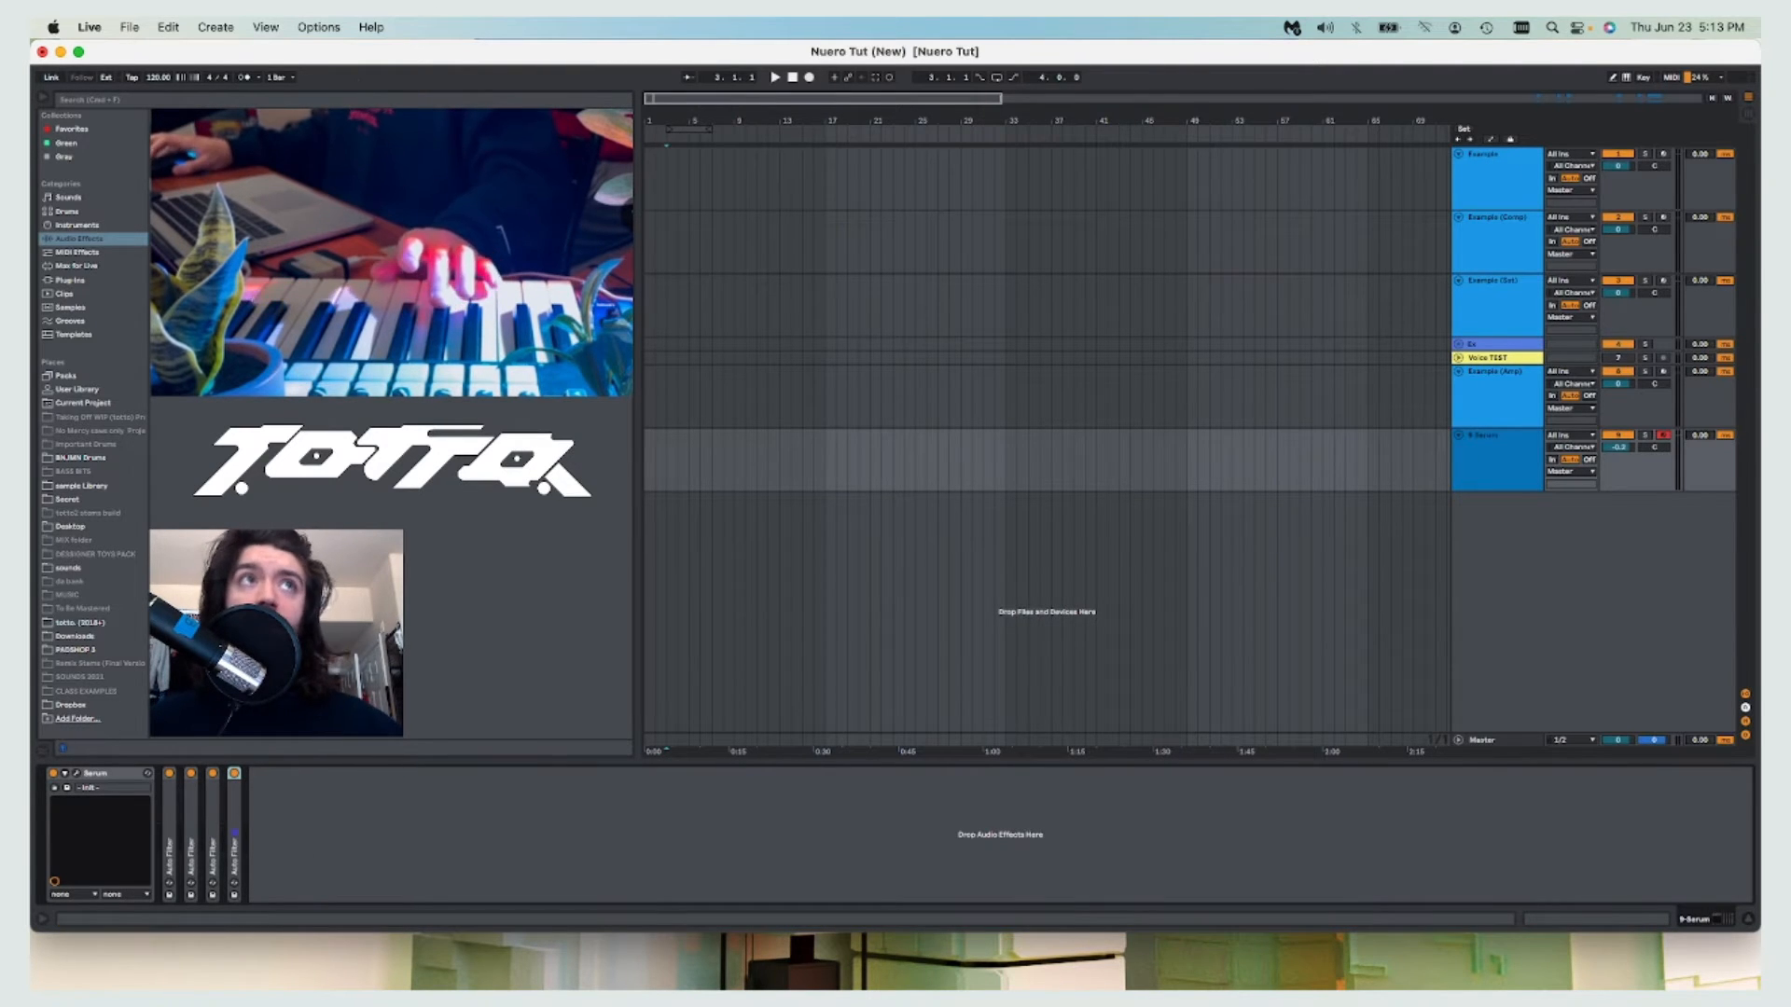
drag(280, 597, 301, 776)
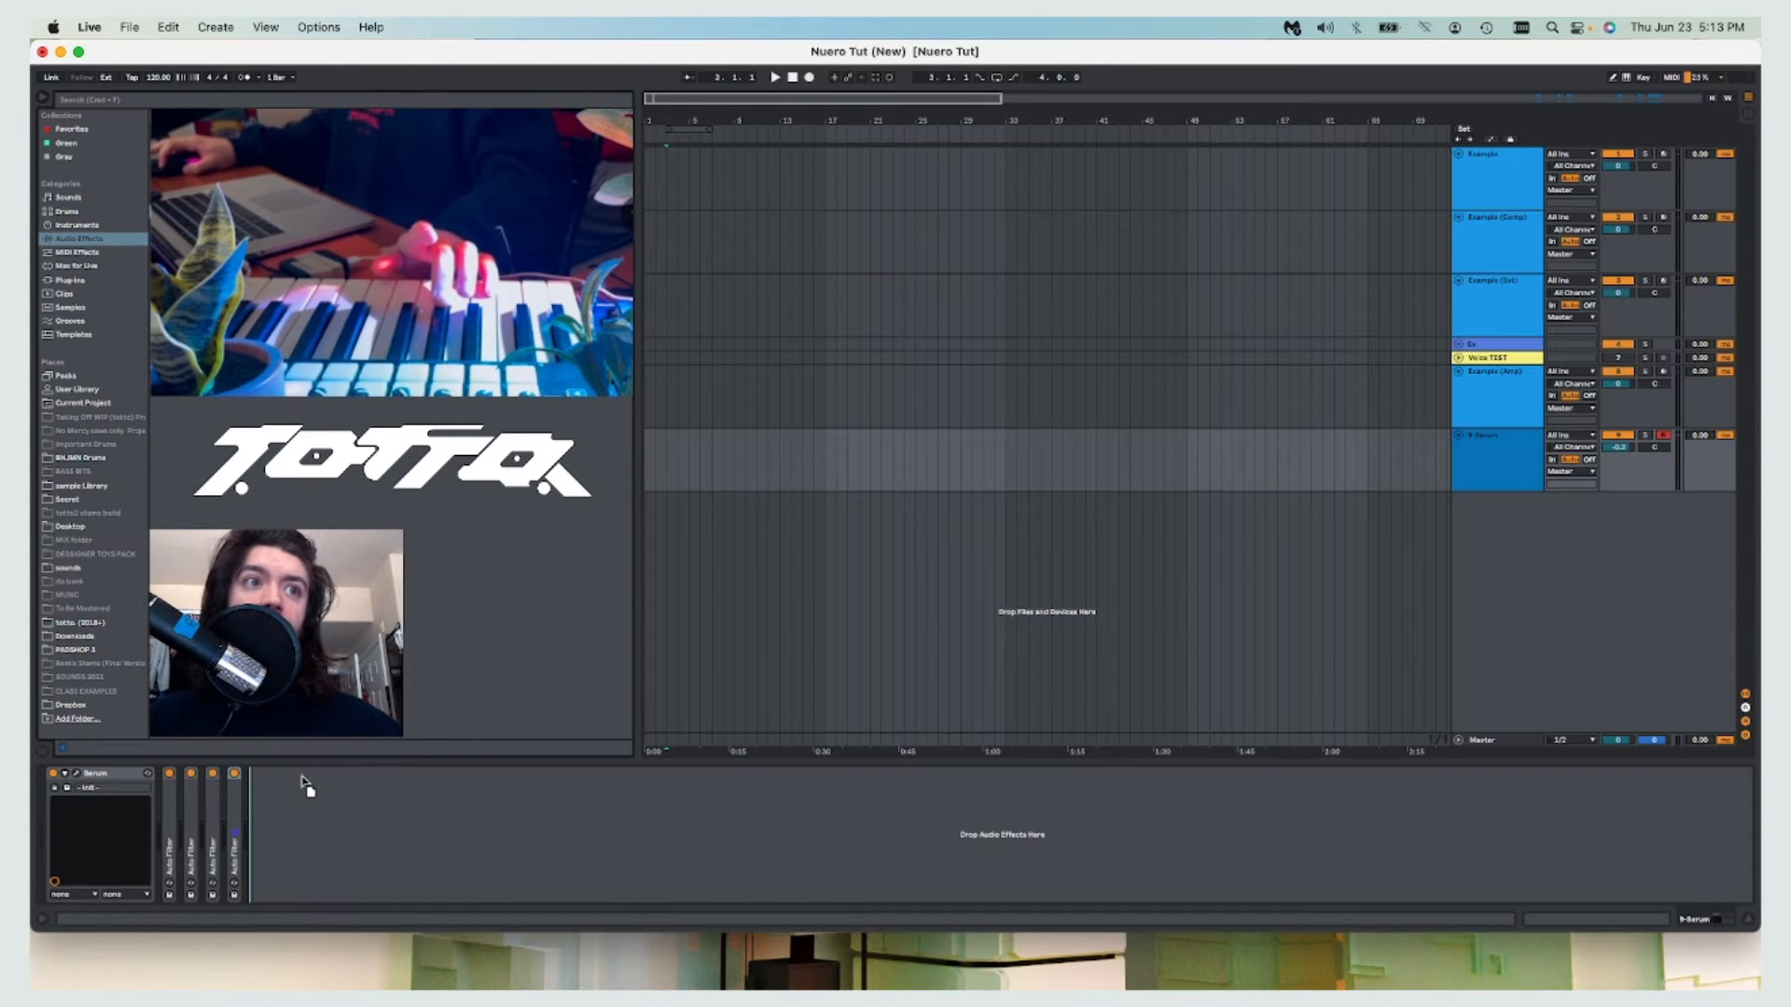
drag(473, 848, 491, 876)
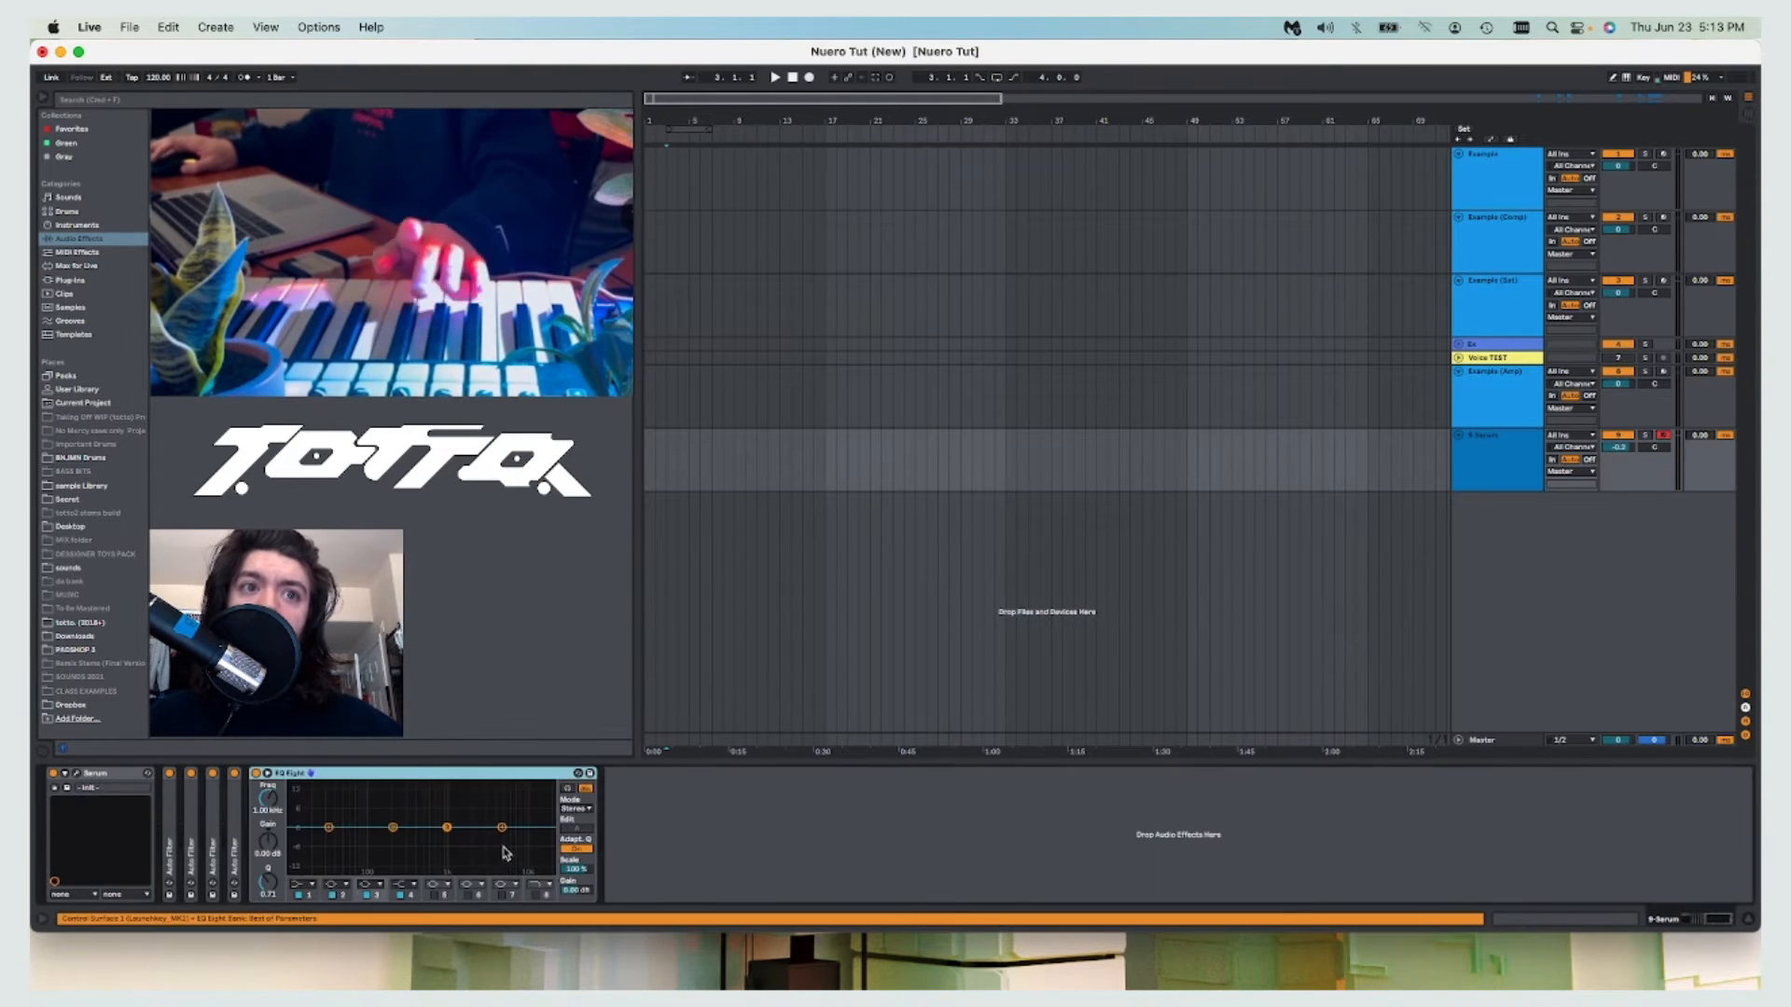
Disable EQ Eight bands 1 to 3 and boost the highs with band 4's shelf at about 620 Hz and 5.83 dB.
click(367, 895)
click(332, 895)
click(298, 896)
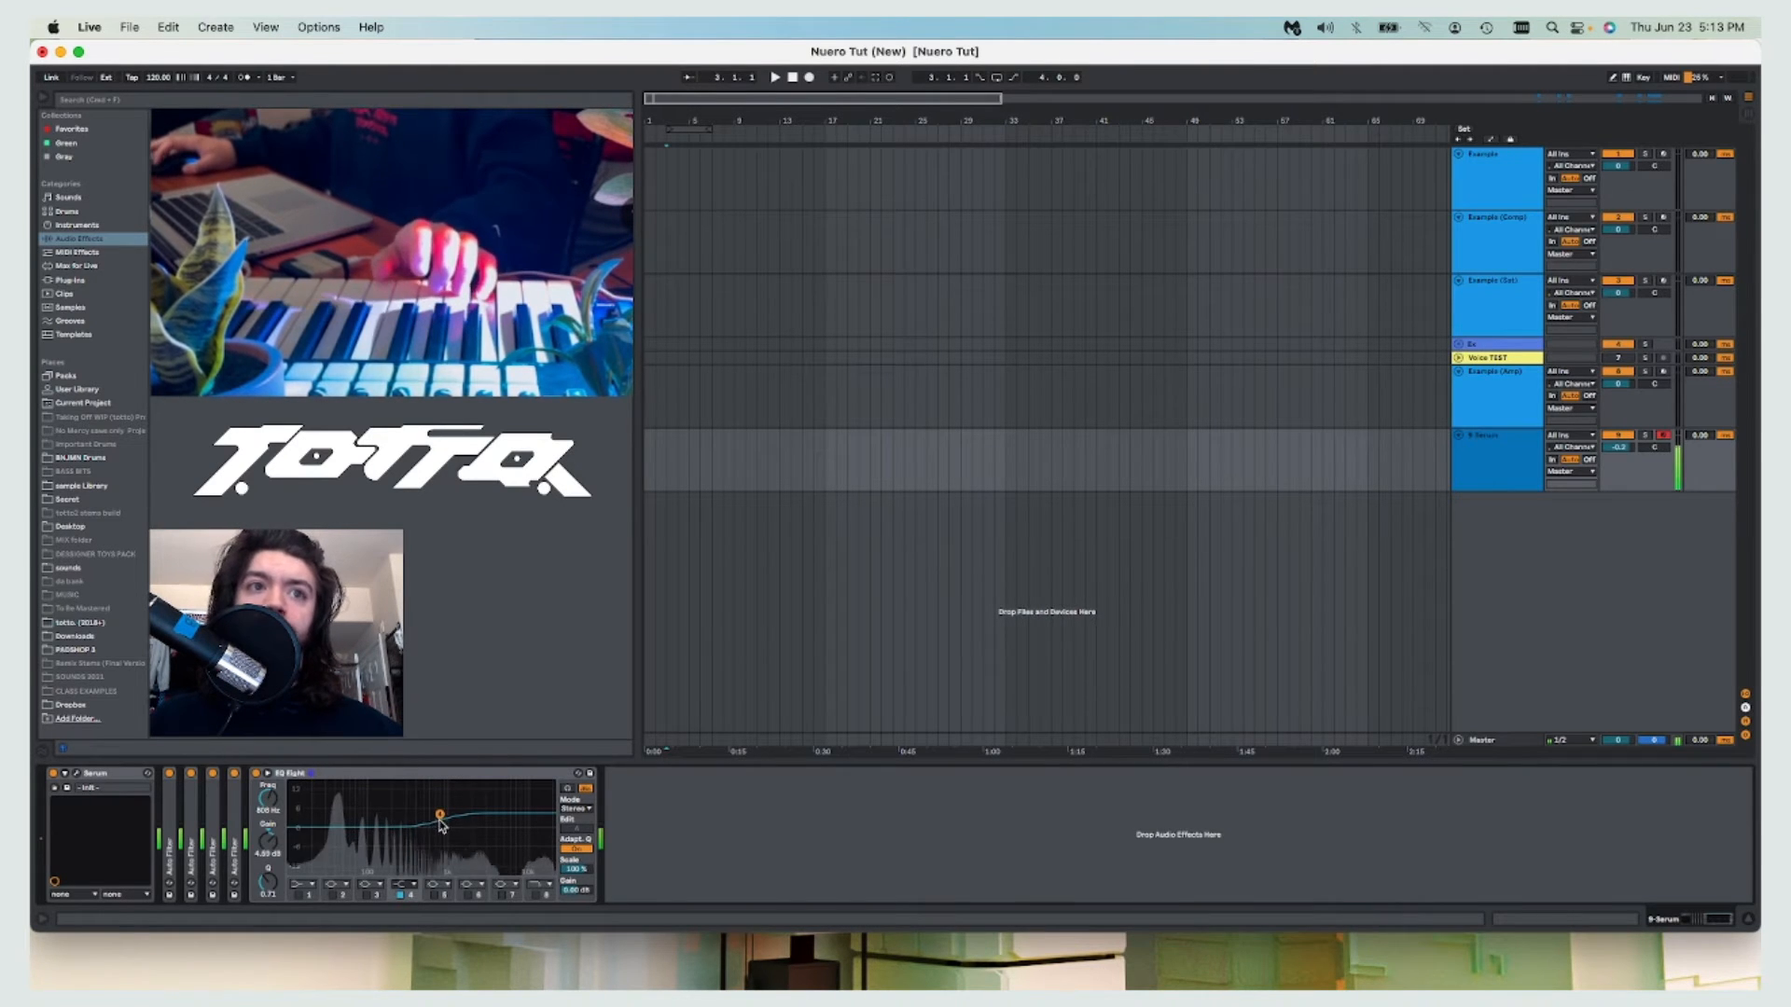
drag(440, 814, 431, 810)
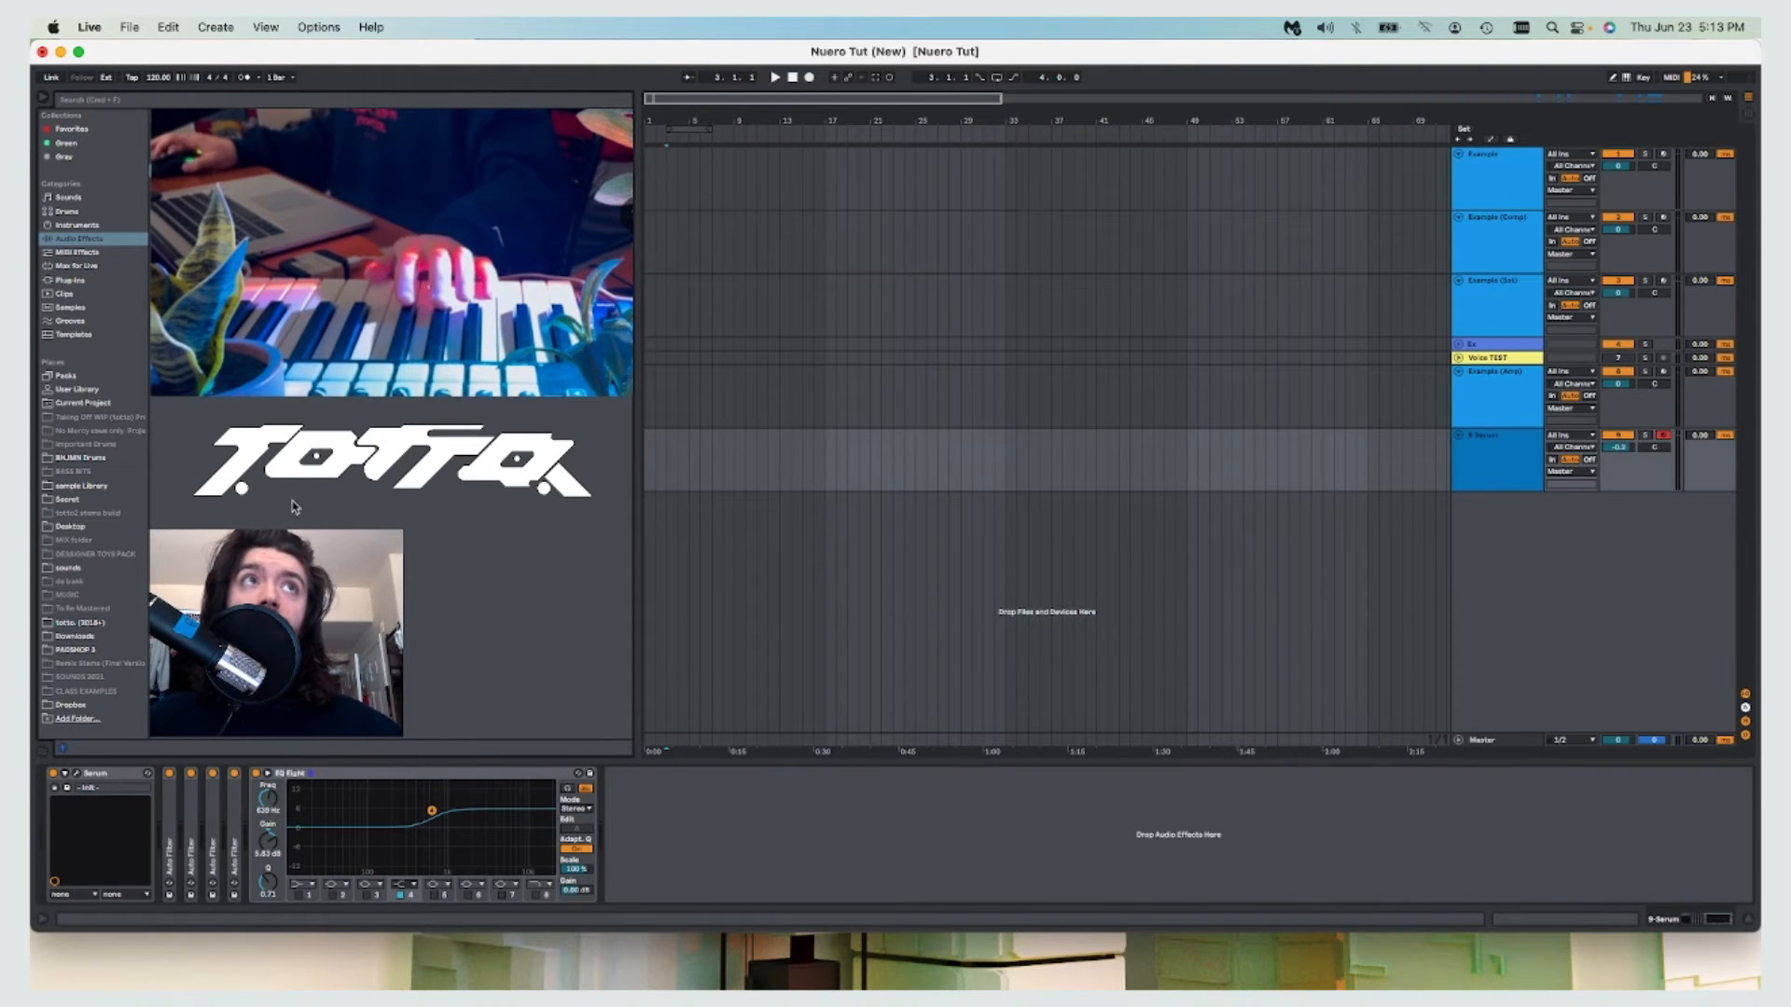
Move the Example (Amp) track directly below Example (Sat) and return to the Serum track.
click(1508, 213)
click(1493, 304)
drag(1483, 395, 1496, 347)
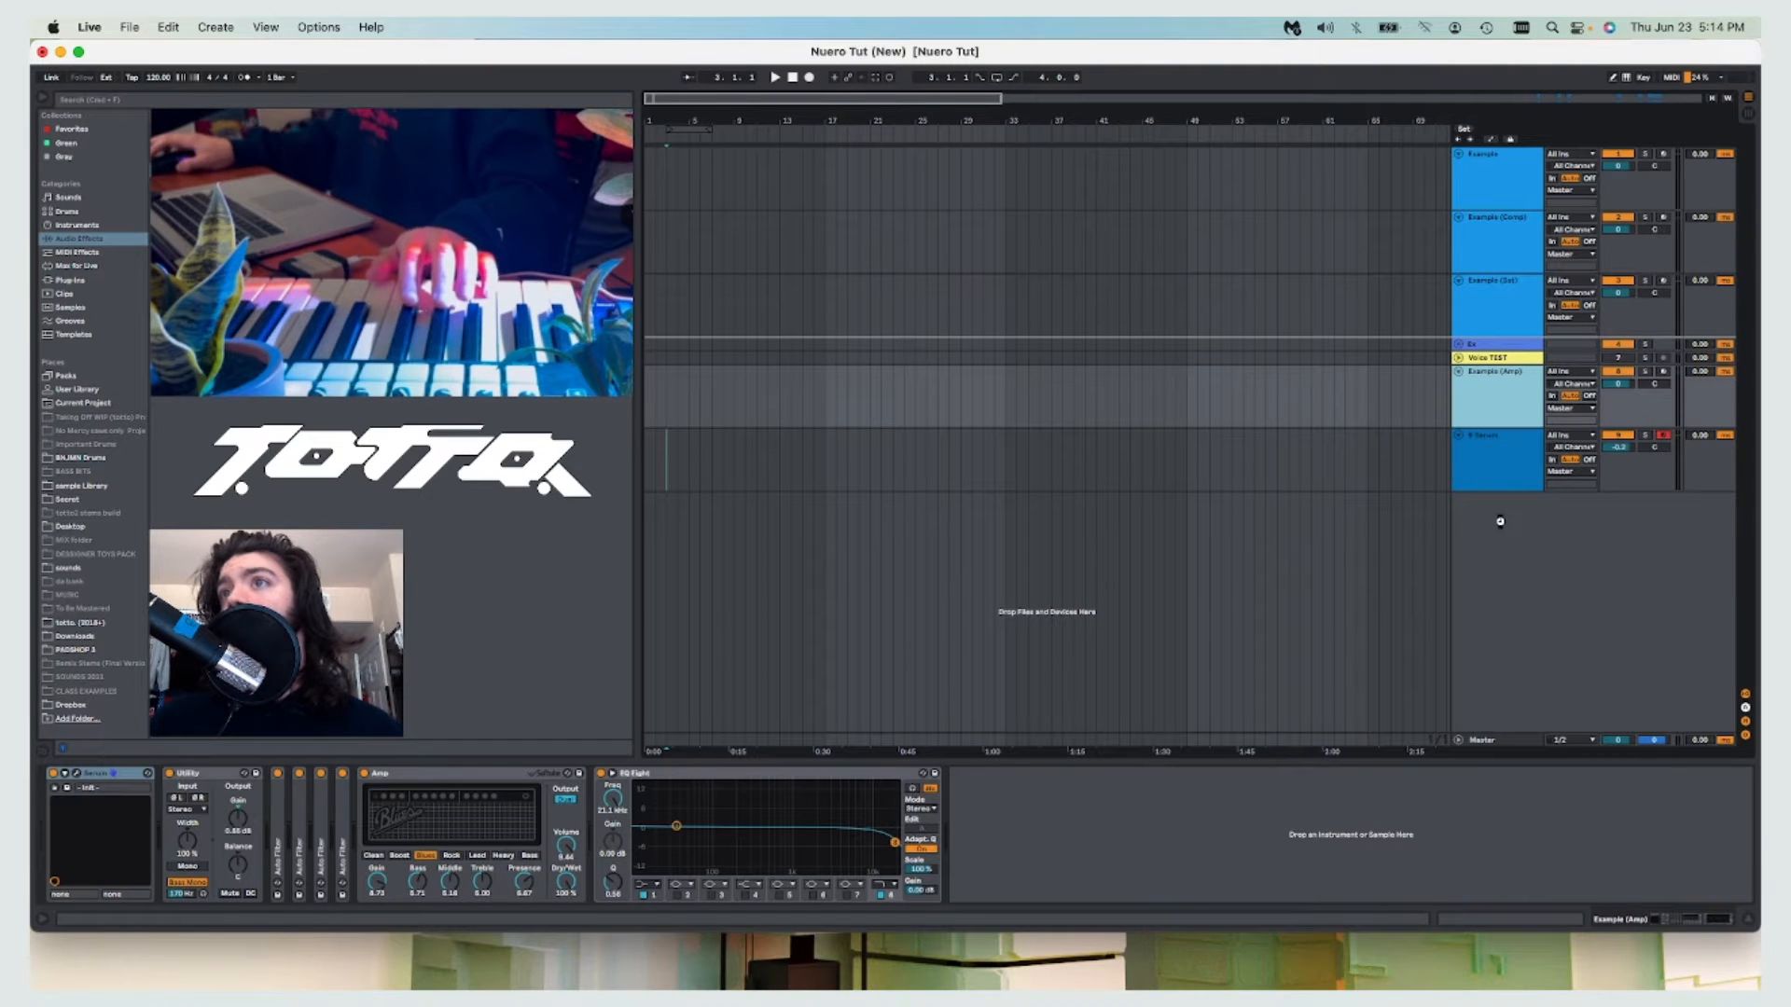
click(1483, 461)
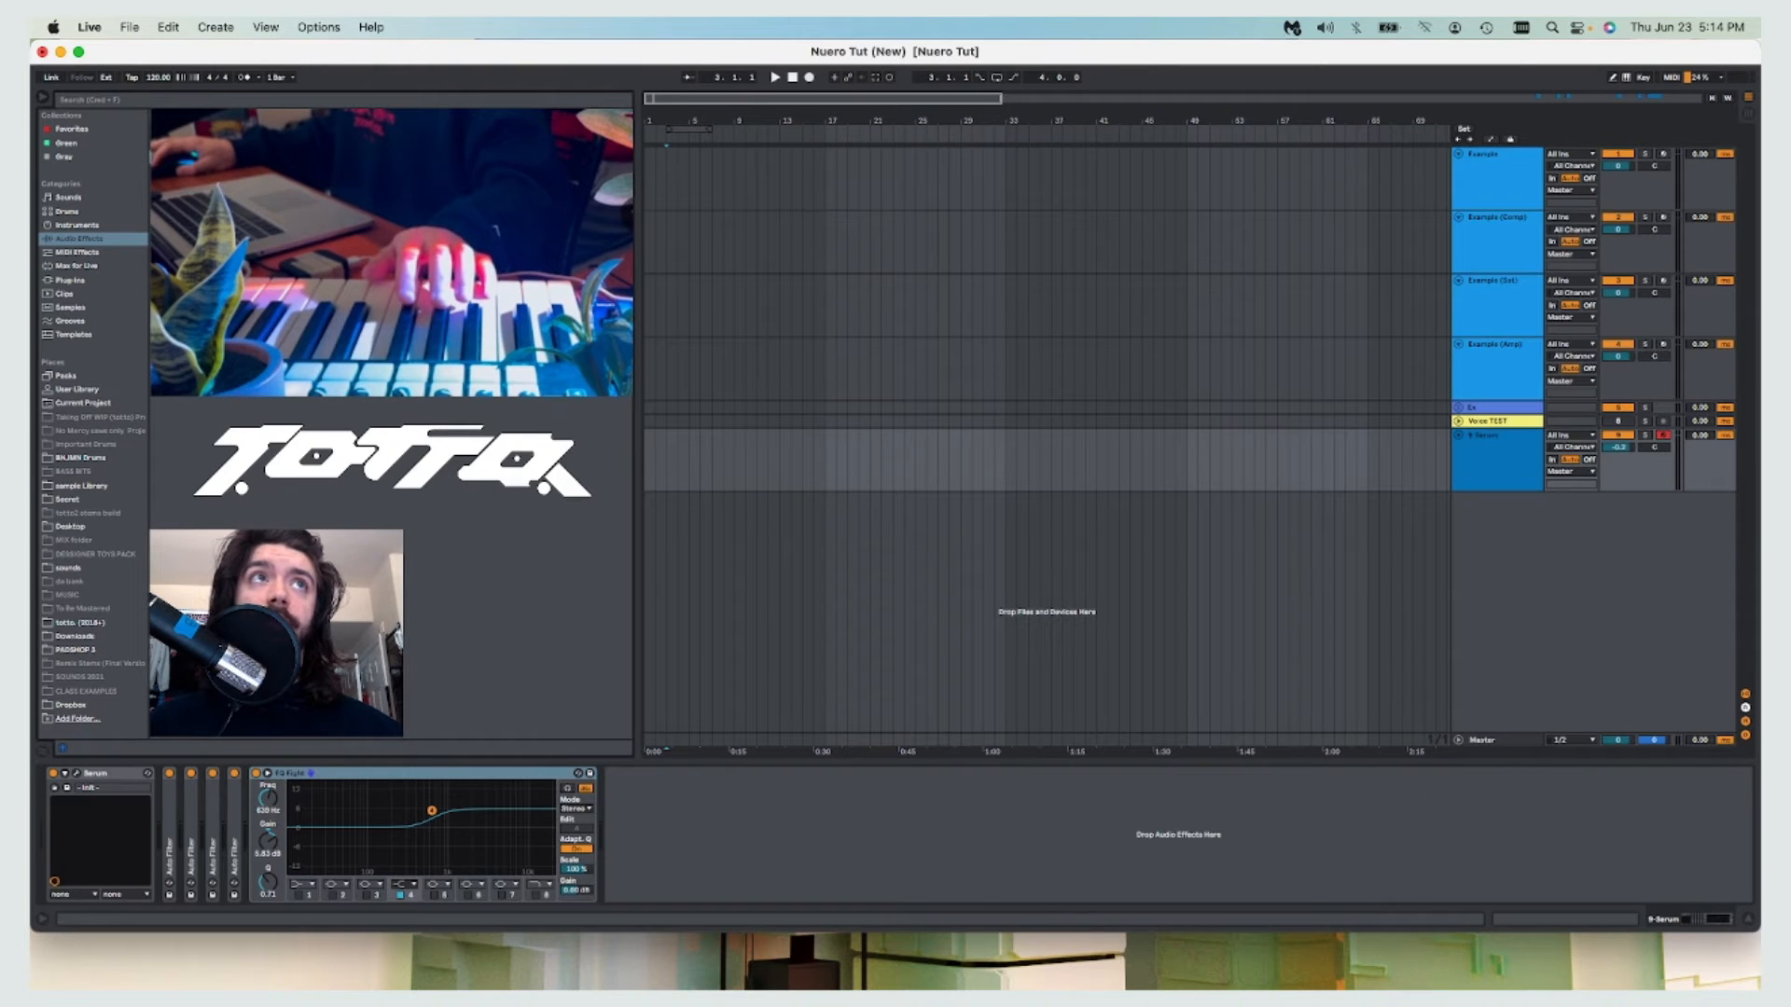
Add a Glue Compressor and a Saturator after the EQ Eight, and lower the compressor's threshold with added makeup gain and reduced dry/wet.
drag(539, 663, 634, 784)
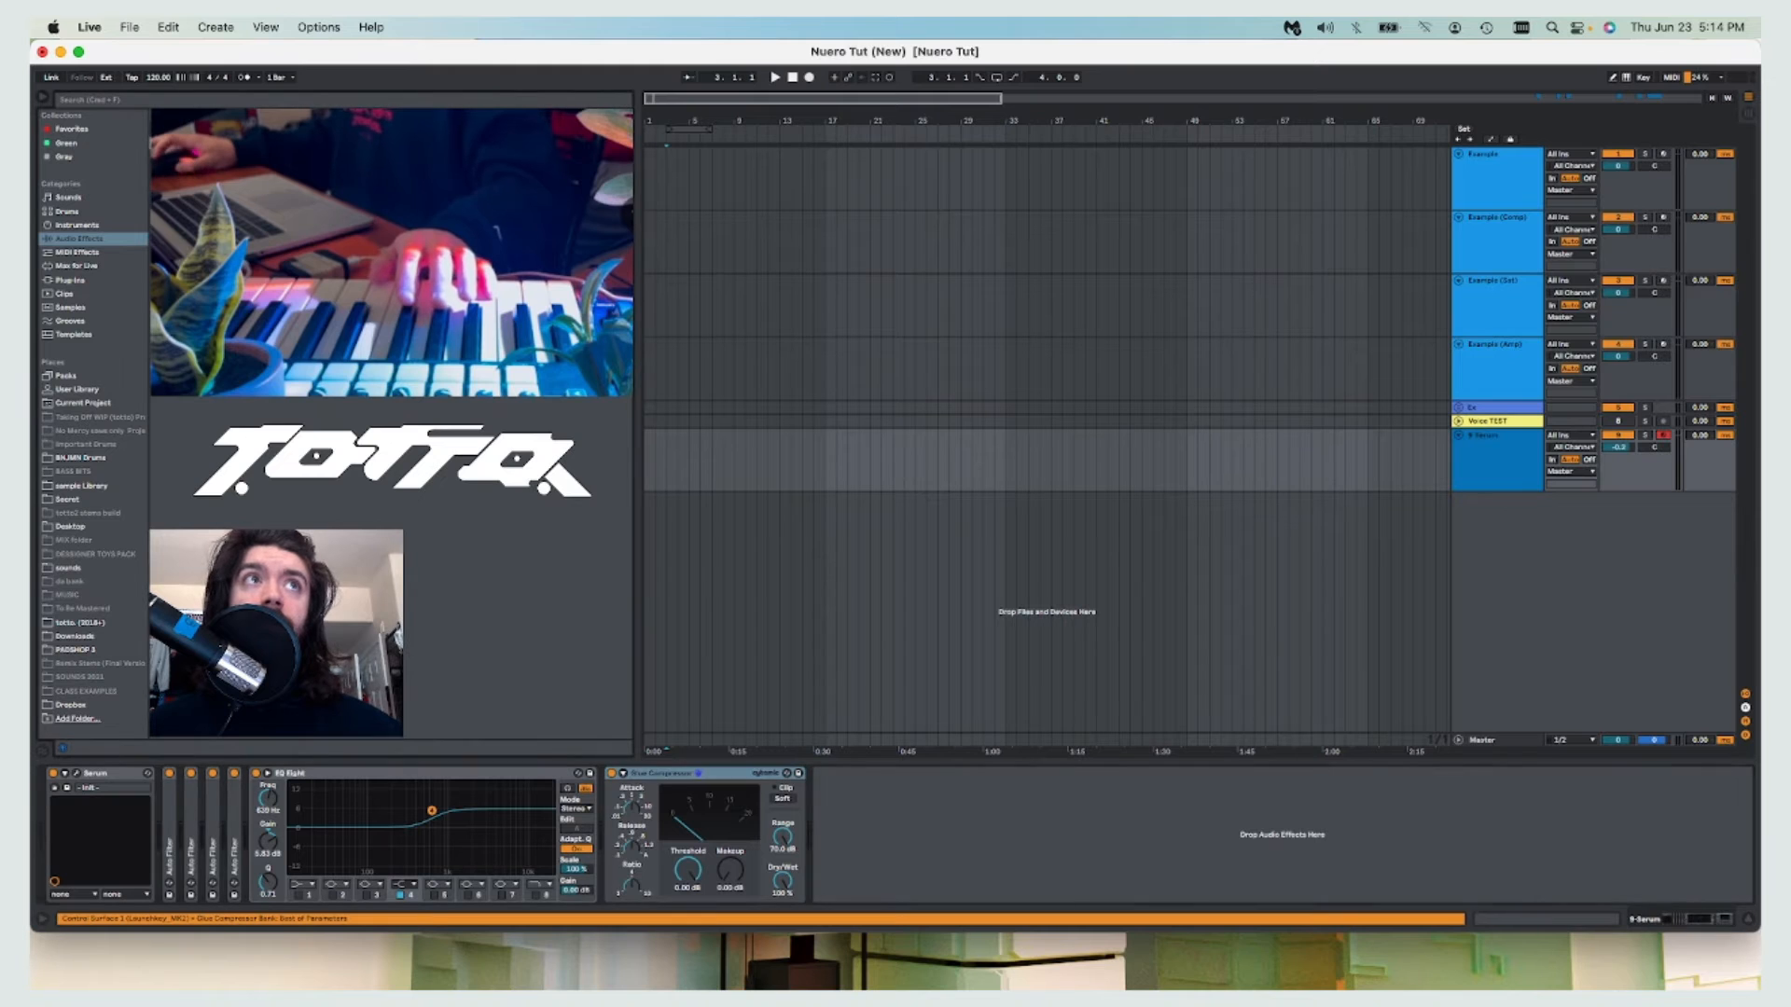
drag(877, 749, 843, 790)
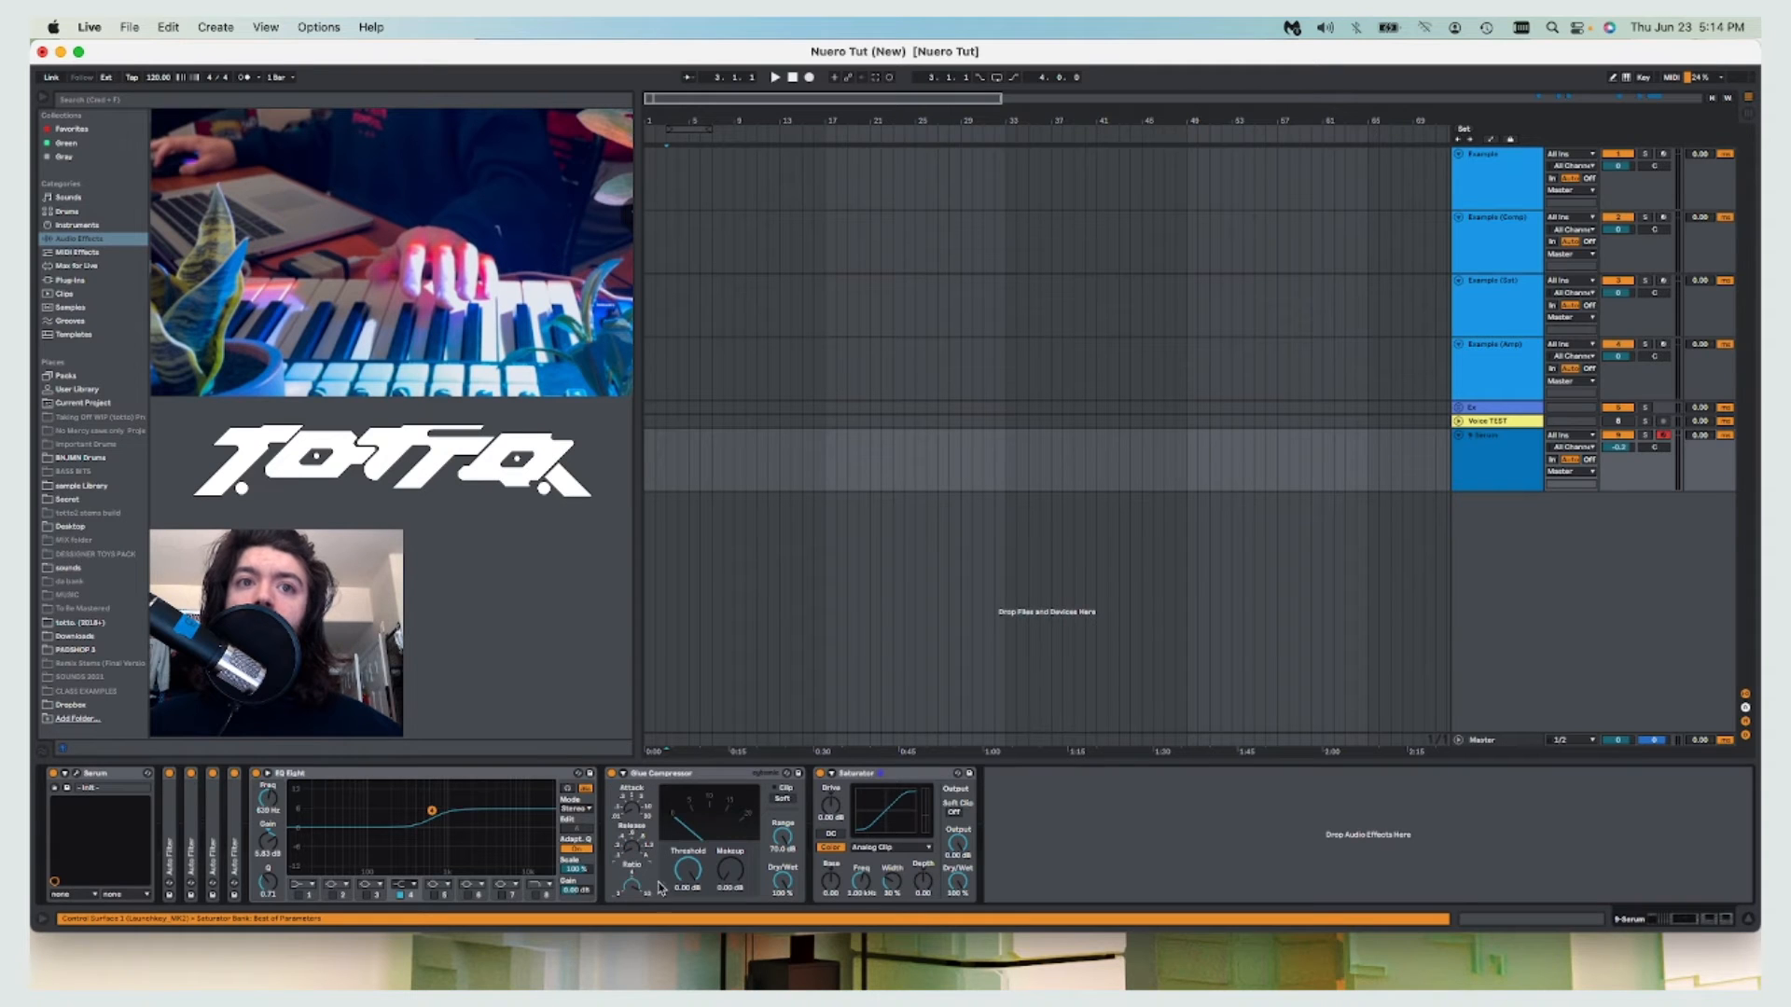
drag(687, 869, 687, 891)
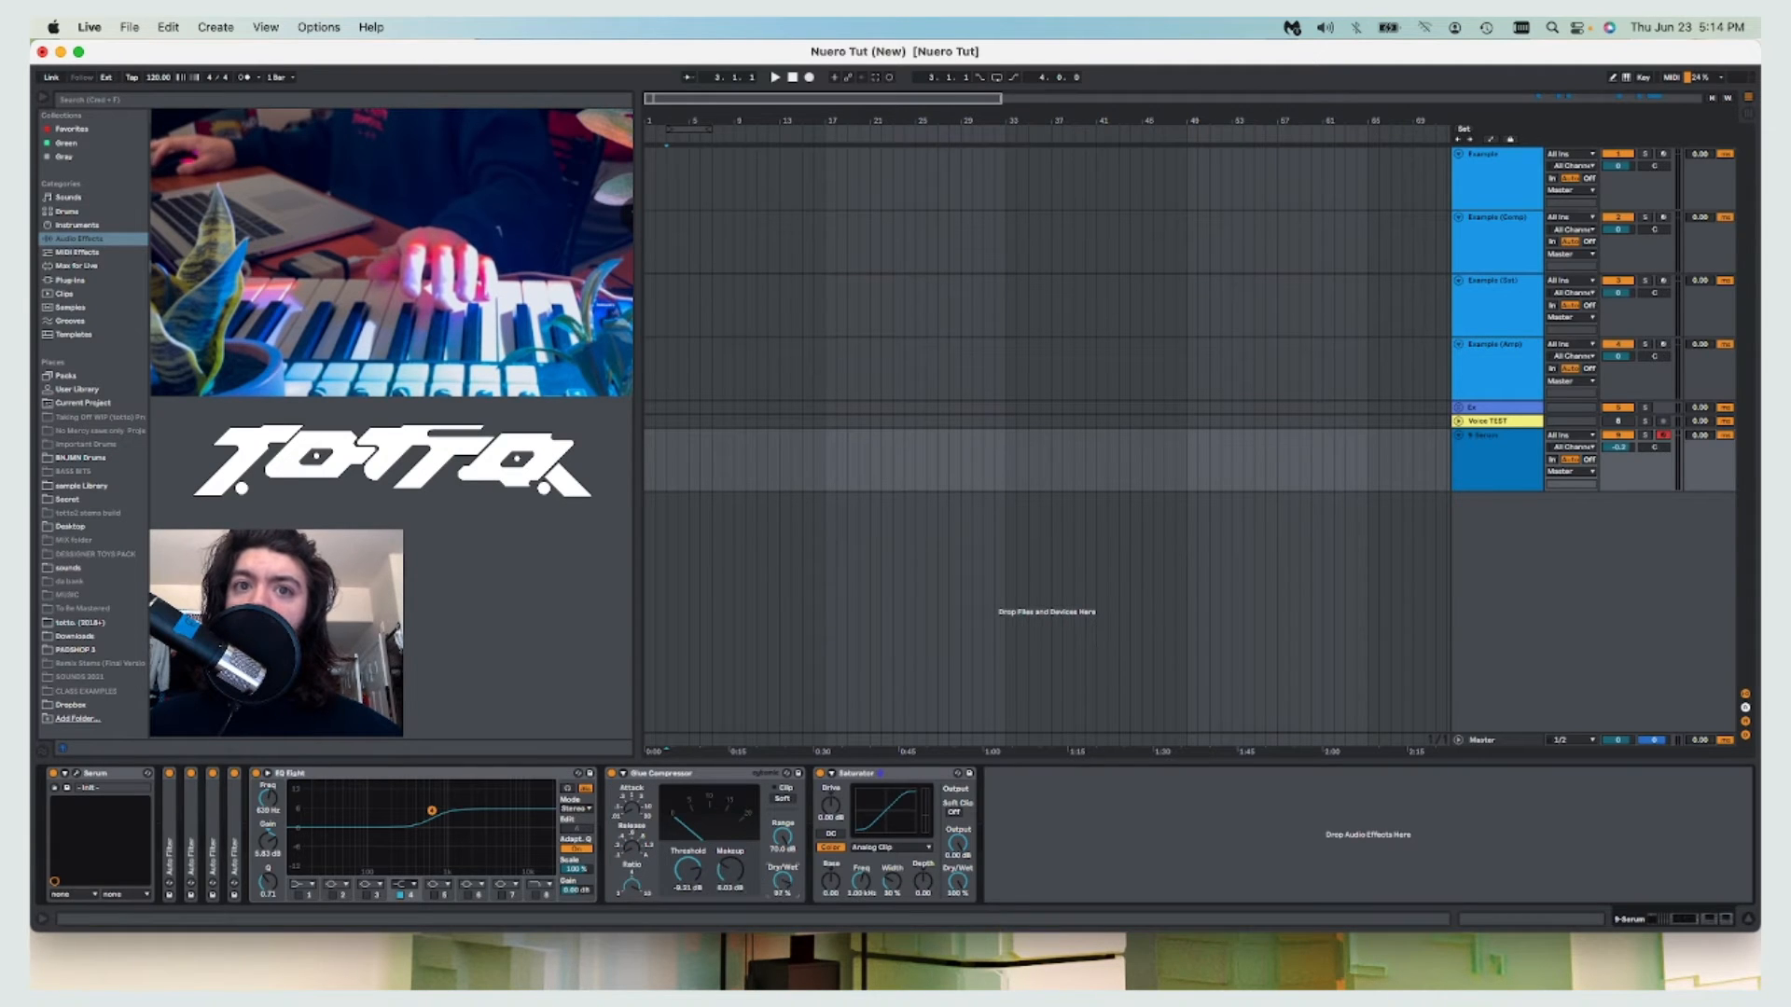
click(784, 800)
click(782, 799)
Set the Saturator to Soft Sine with Color off, increased drive and Soft Clip on, and fine-tune the Glue Compressor's makeup.
click(829, 848)
click(891, 847)
click(881, 859)
drag(830, 804, 830, 792)
click(953, 812)
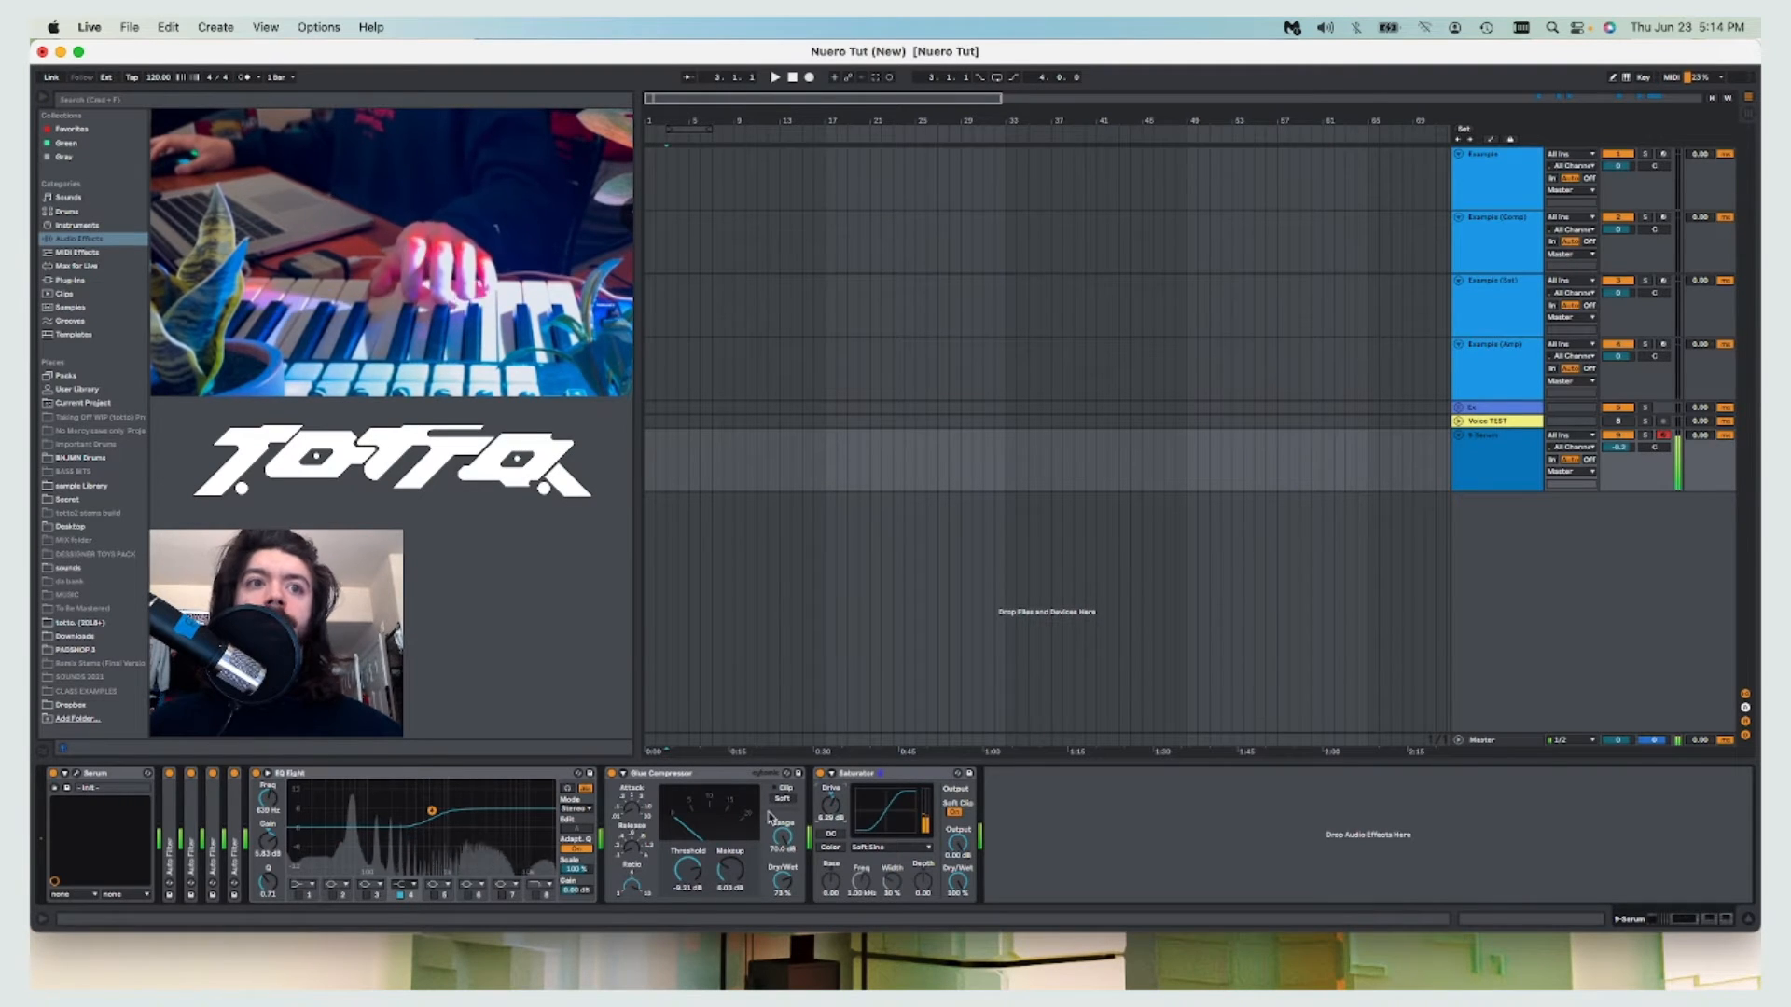
drag(728, 872, 727, 870)
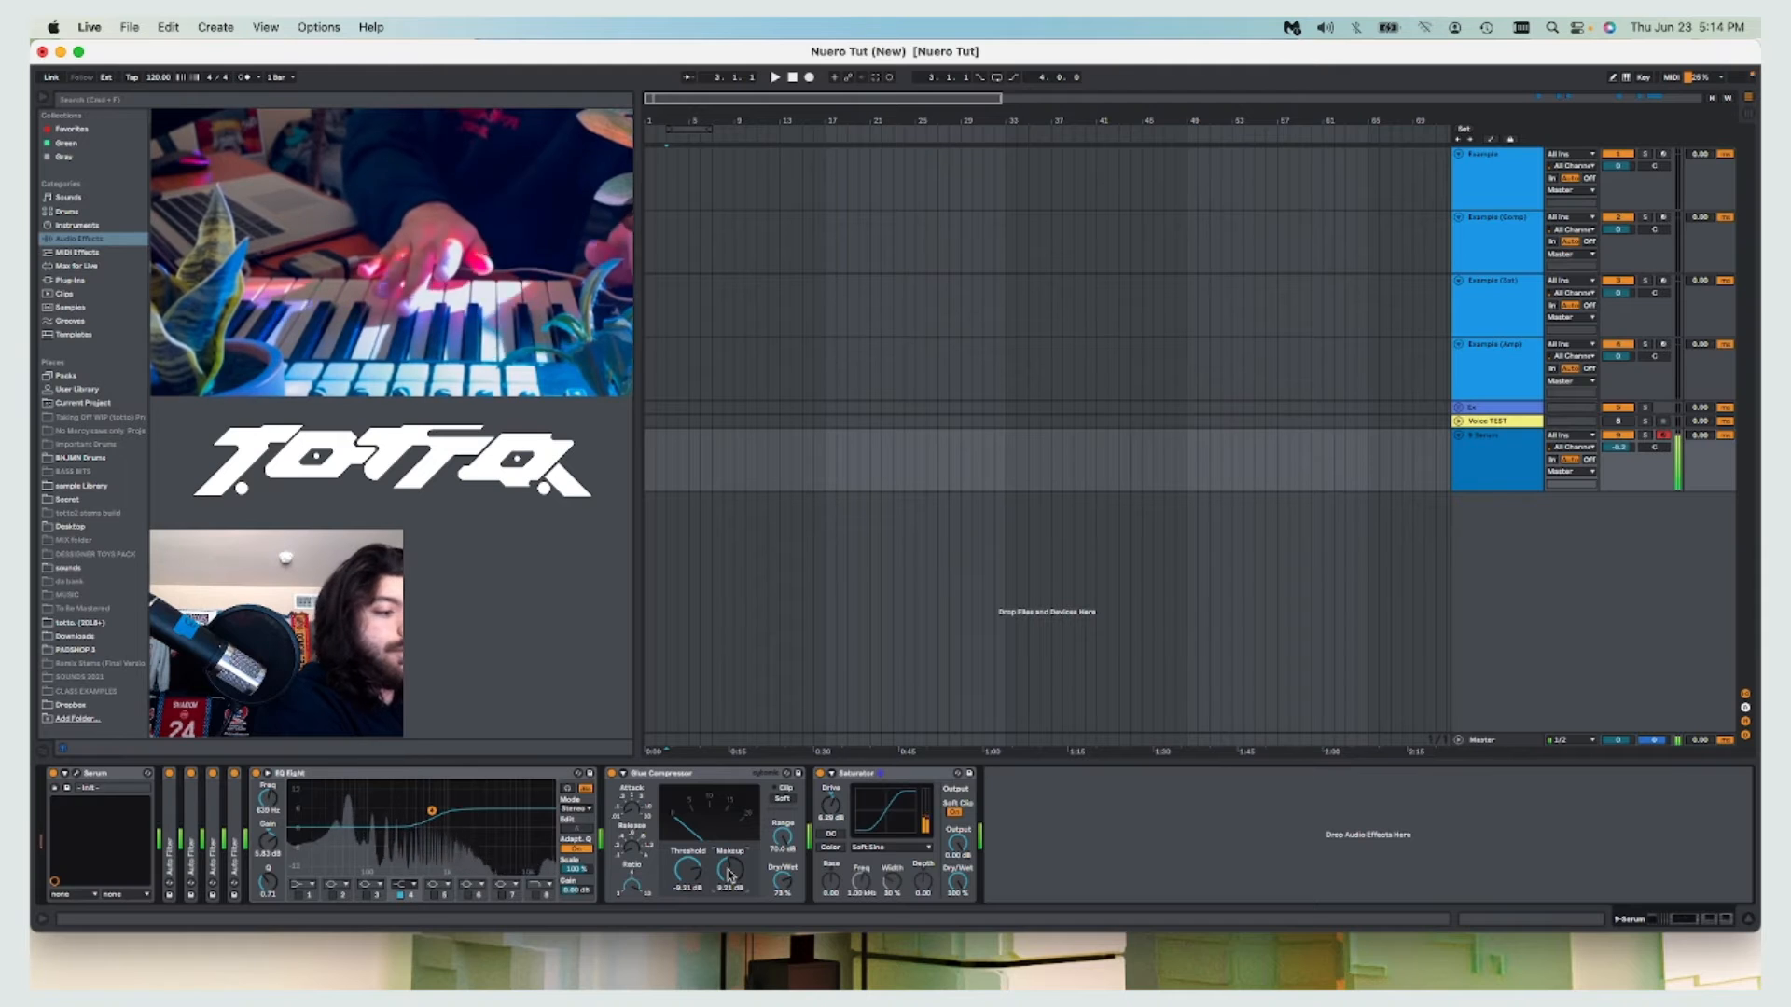
Arm the Example (Amp) track and inspect the Amp in its device chain.
click(1526, 175)
click(1489, 373)
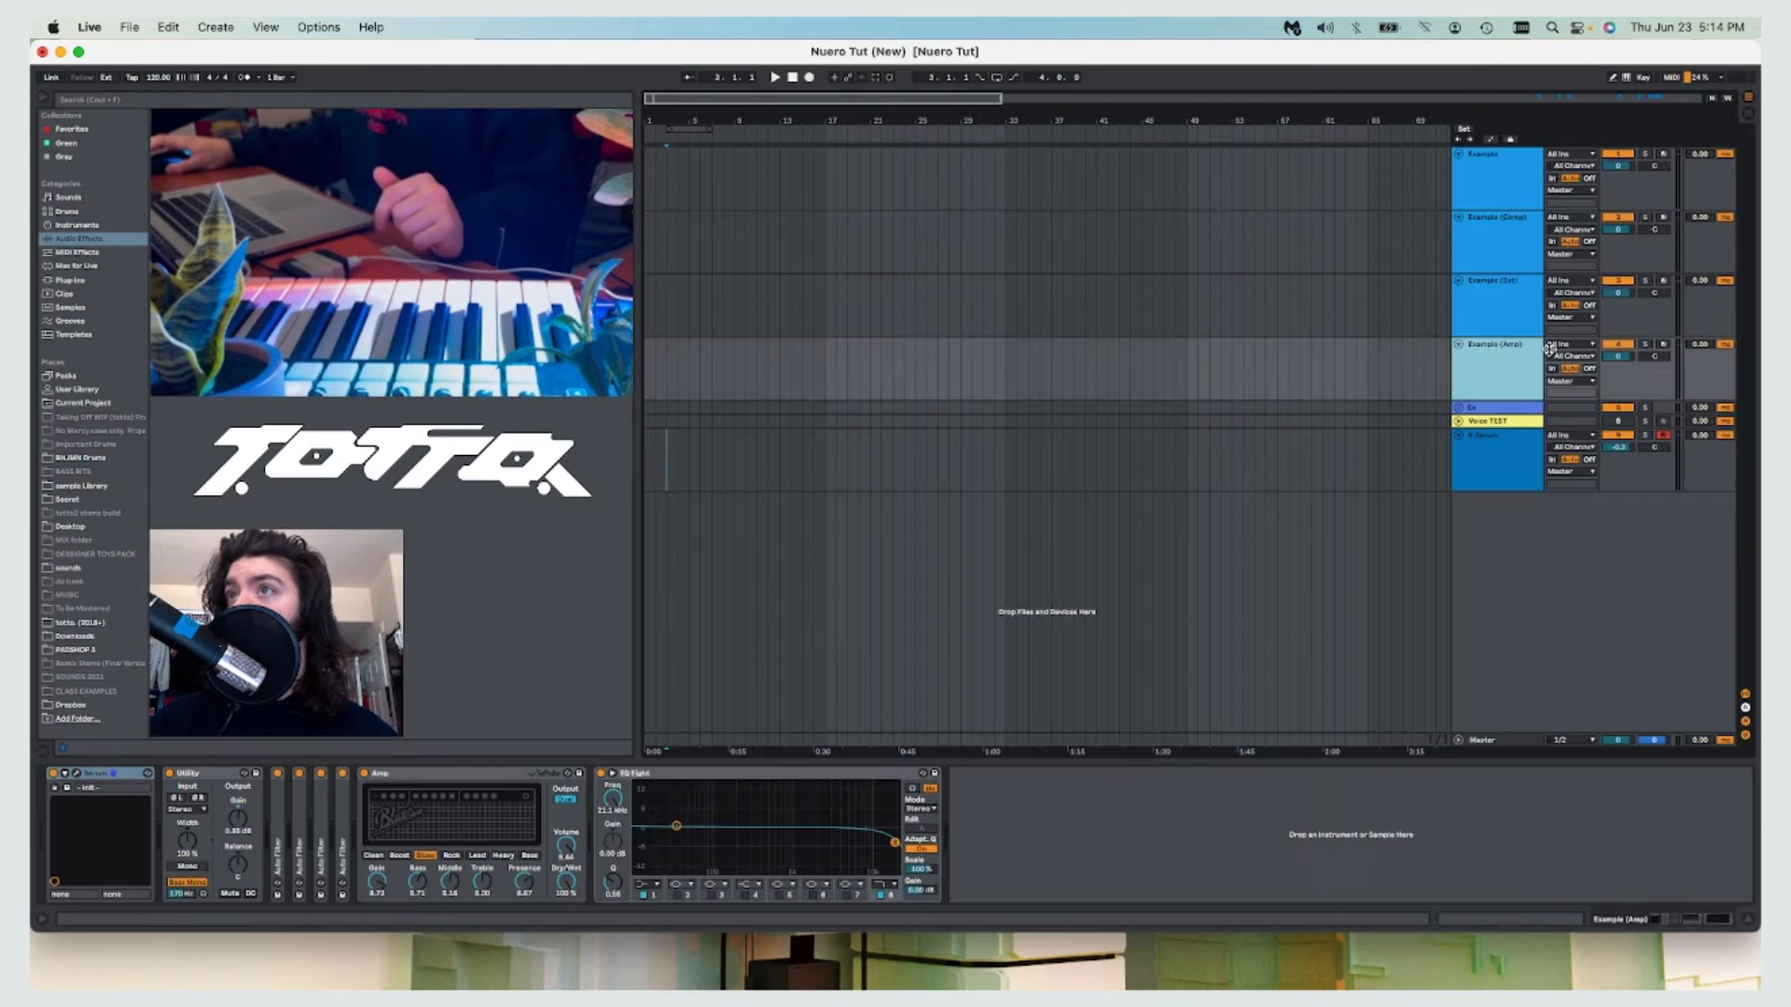
click(1663, 344)
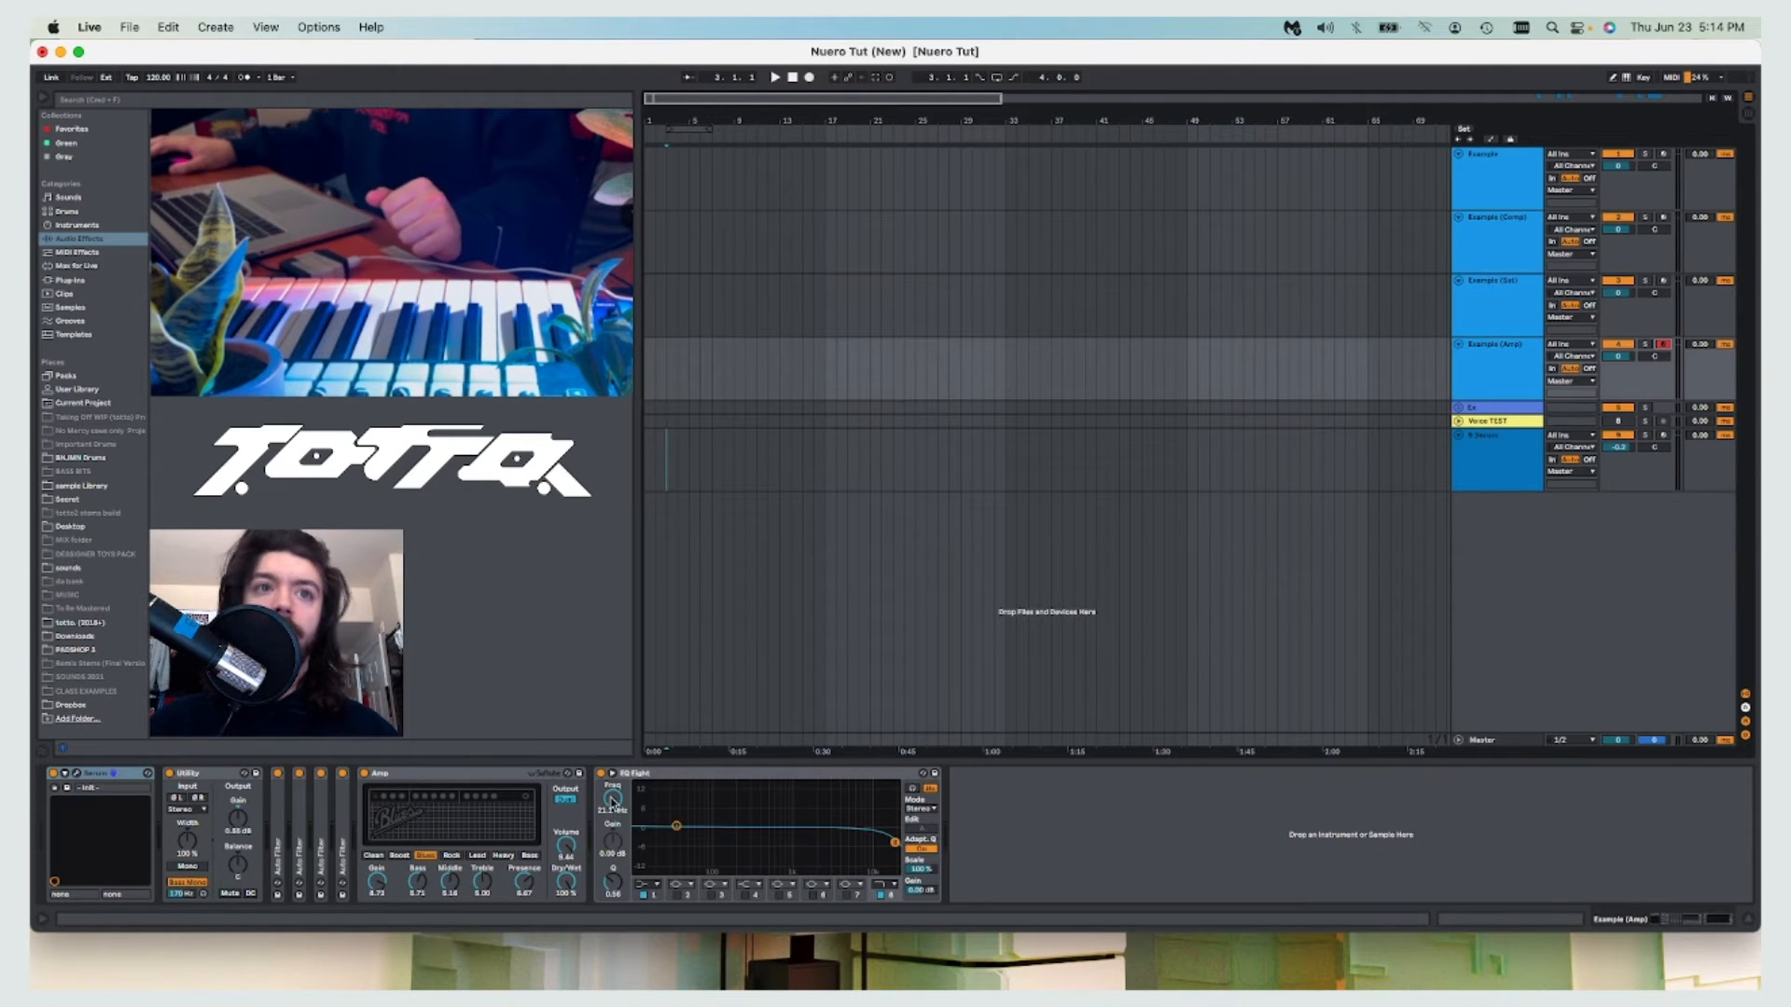
click(436, 776)
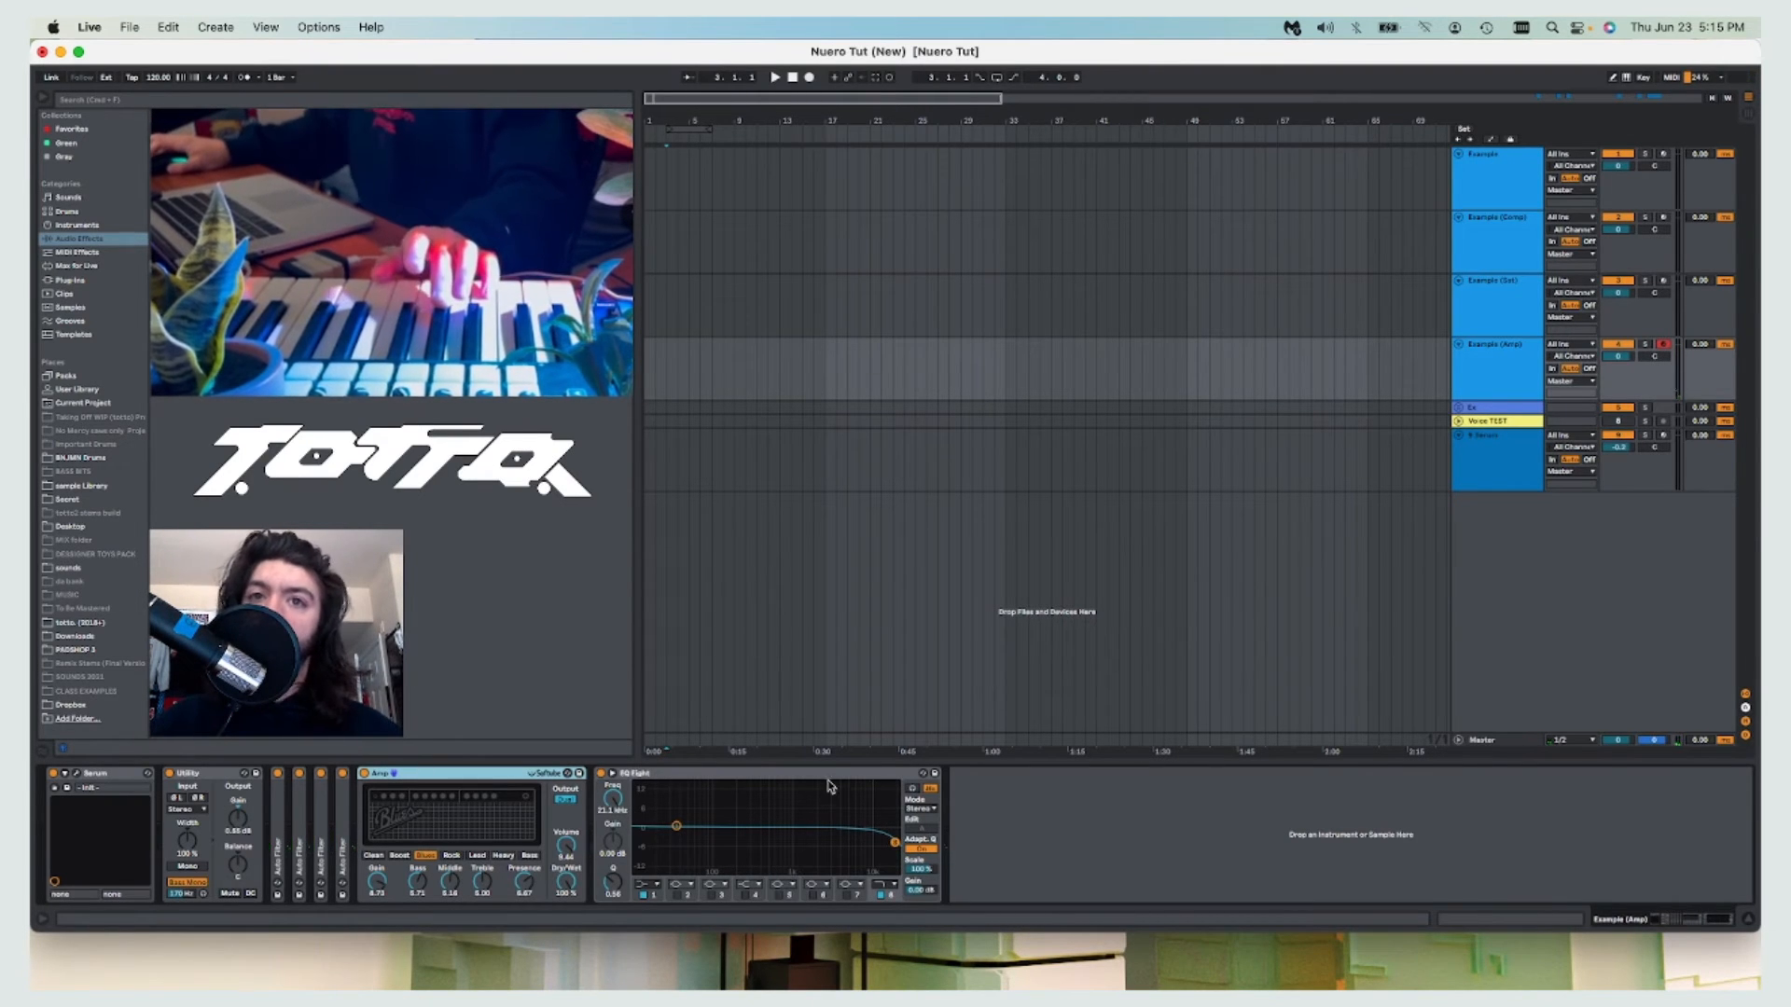
Lower the high-cut band in the Example (Amp) track's EQ Eight, toggling the device's oversampling for comparison.
click(882, 851)
drag(891, 855, 882, 845)
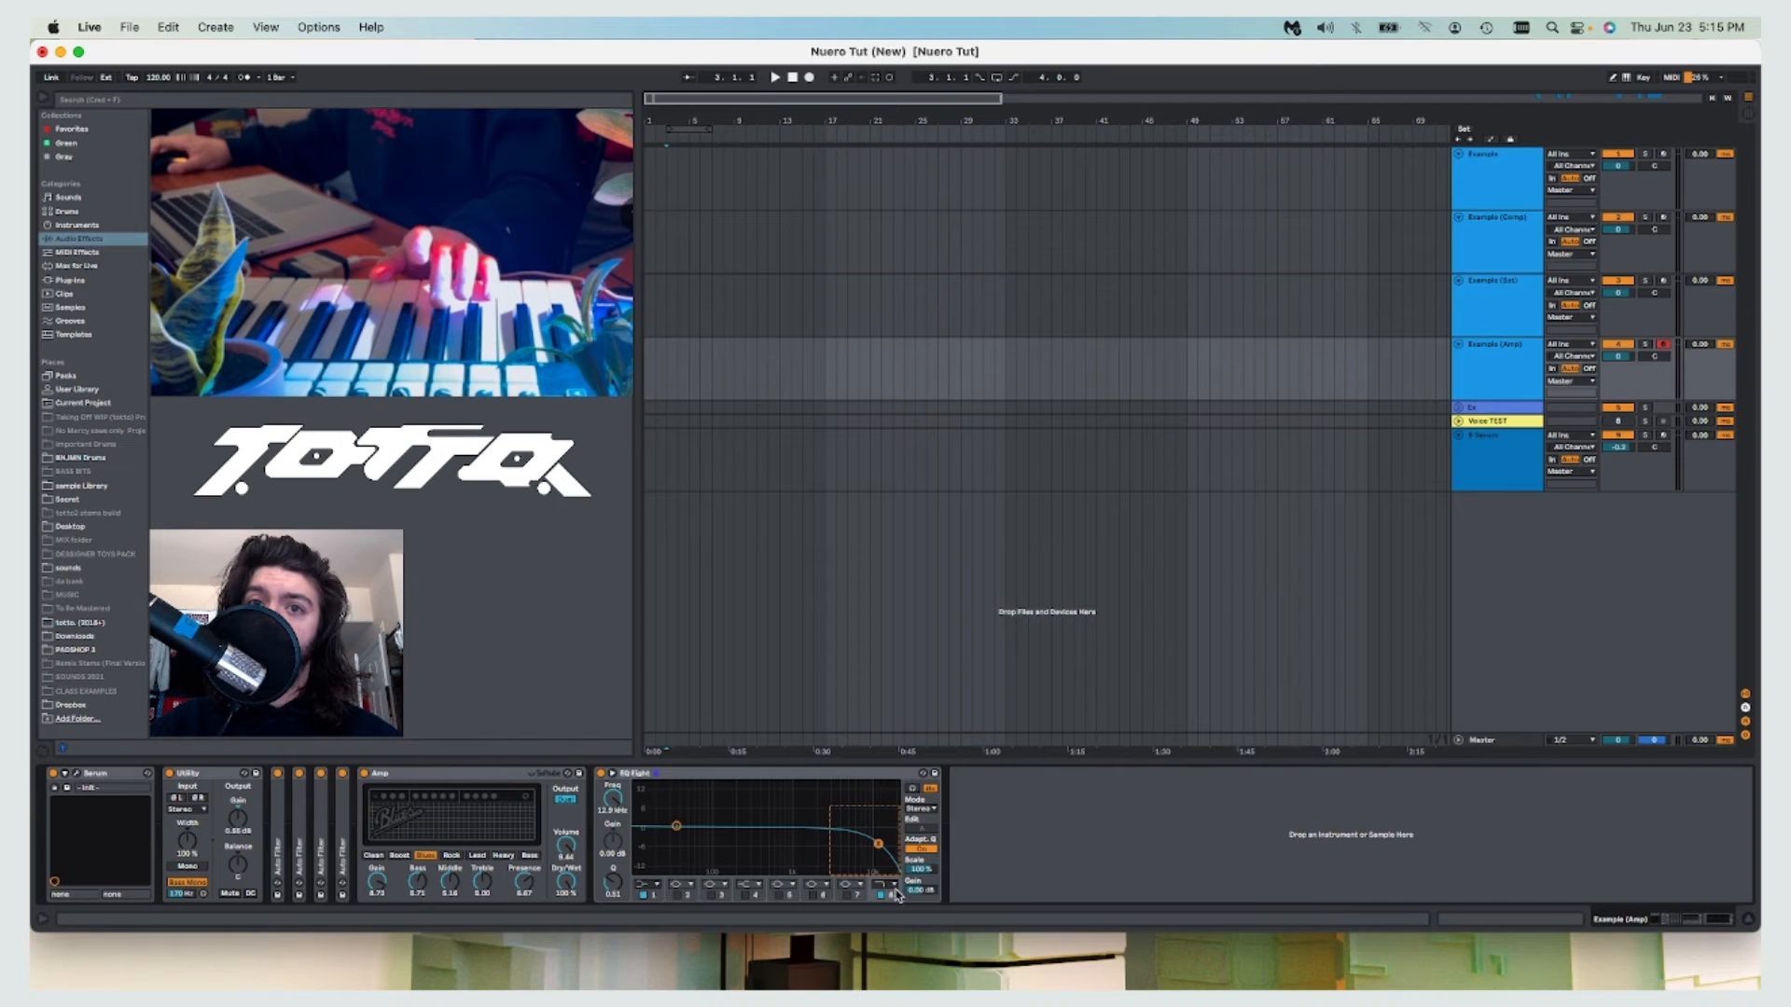
right_click(852, 777)
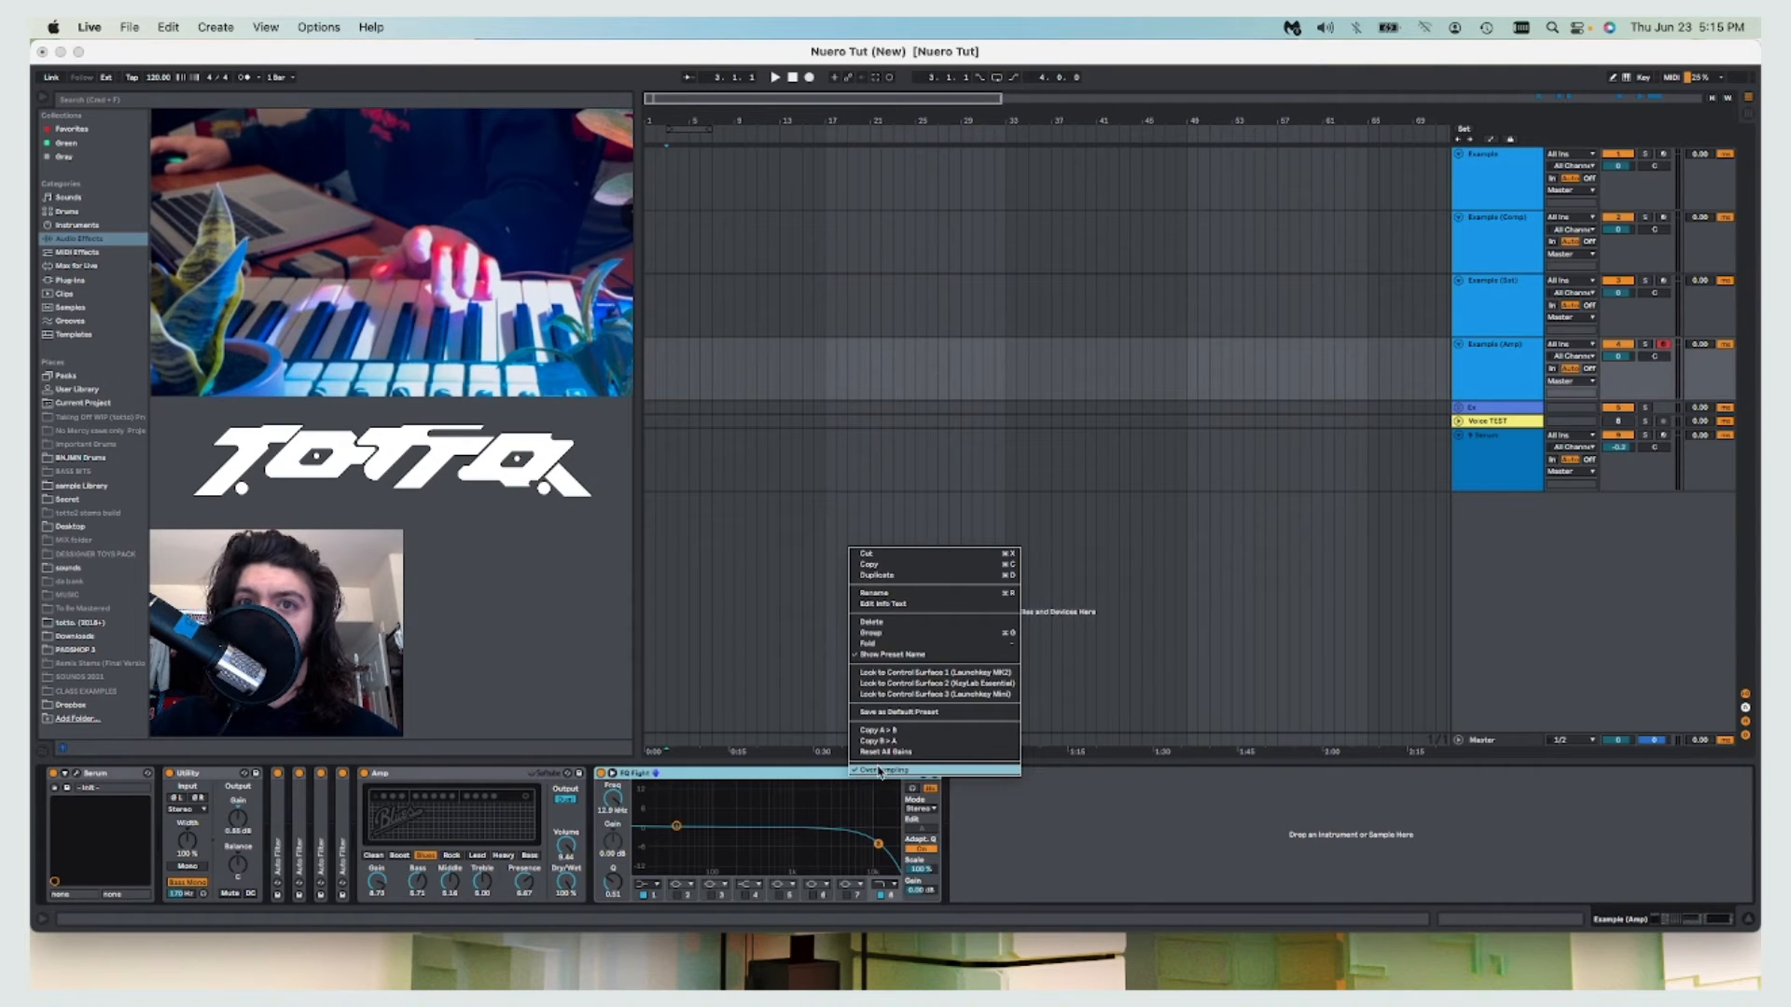
click(879, 770)
drag(879, 845, 886, 854)
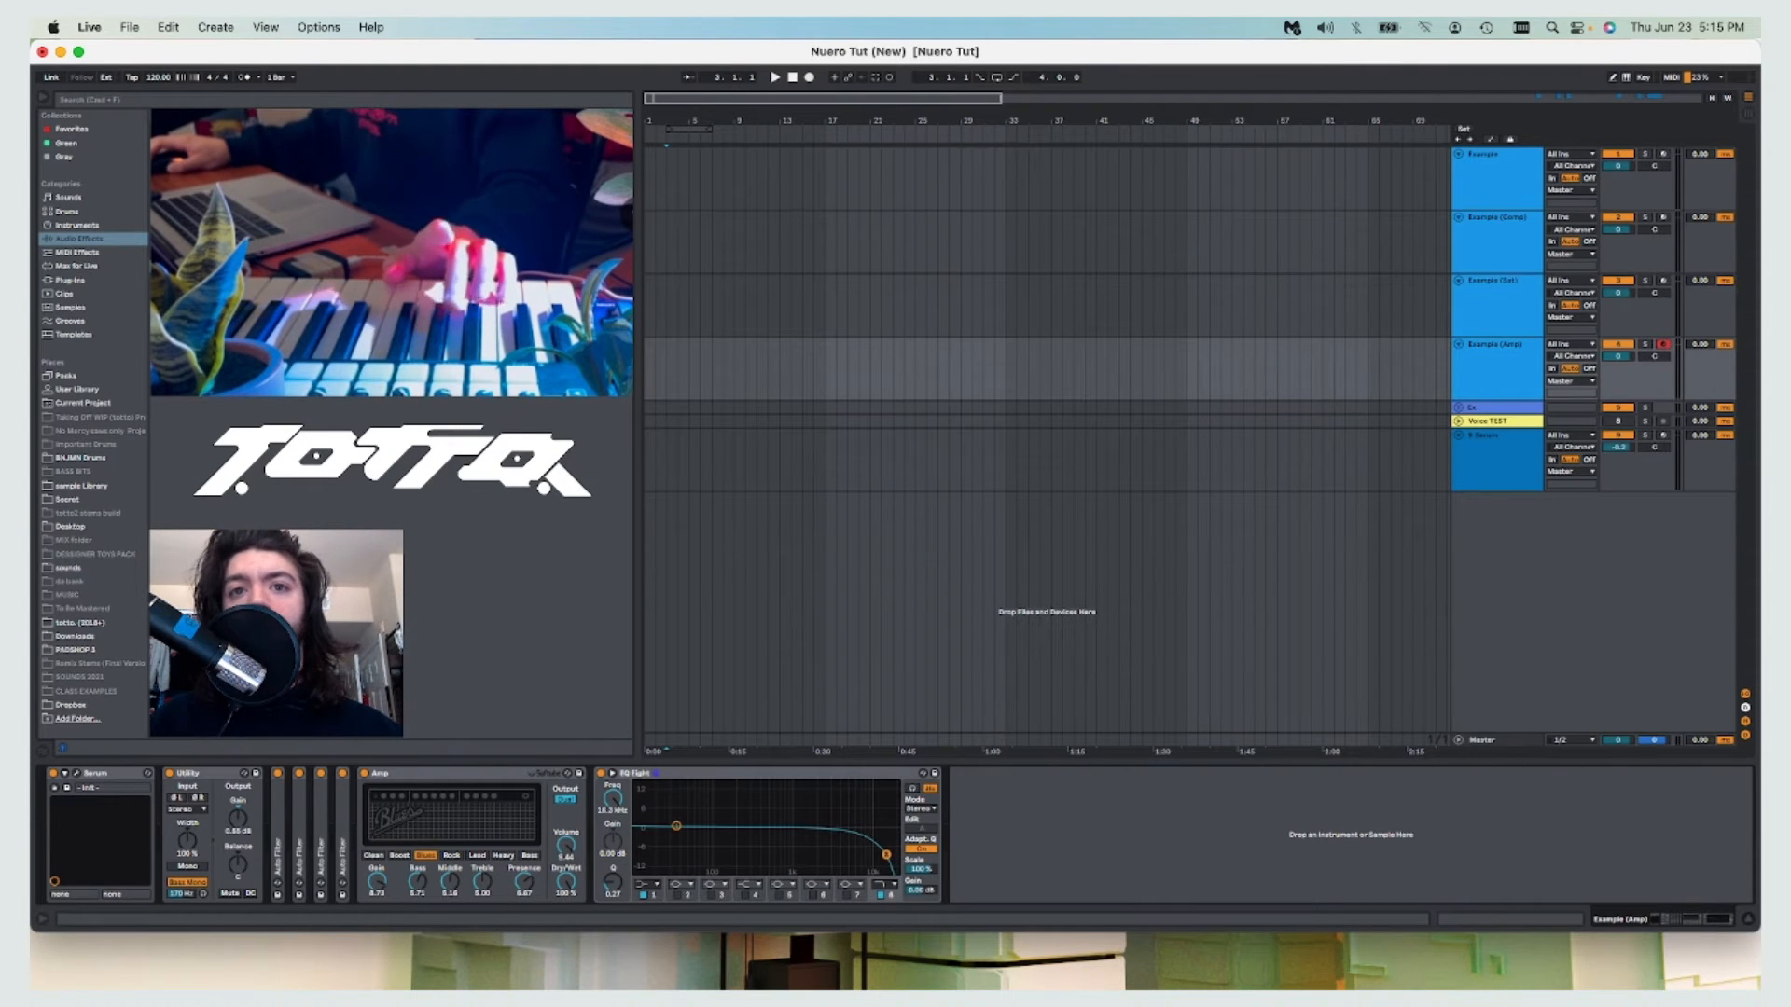
right_click(867, 773)
click(887, 765)
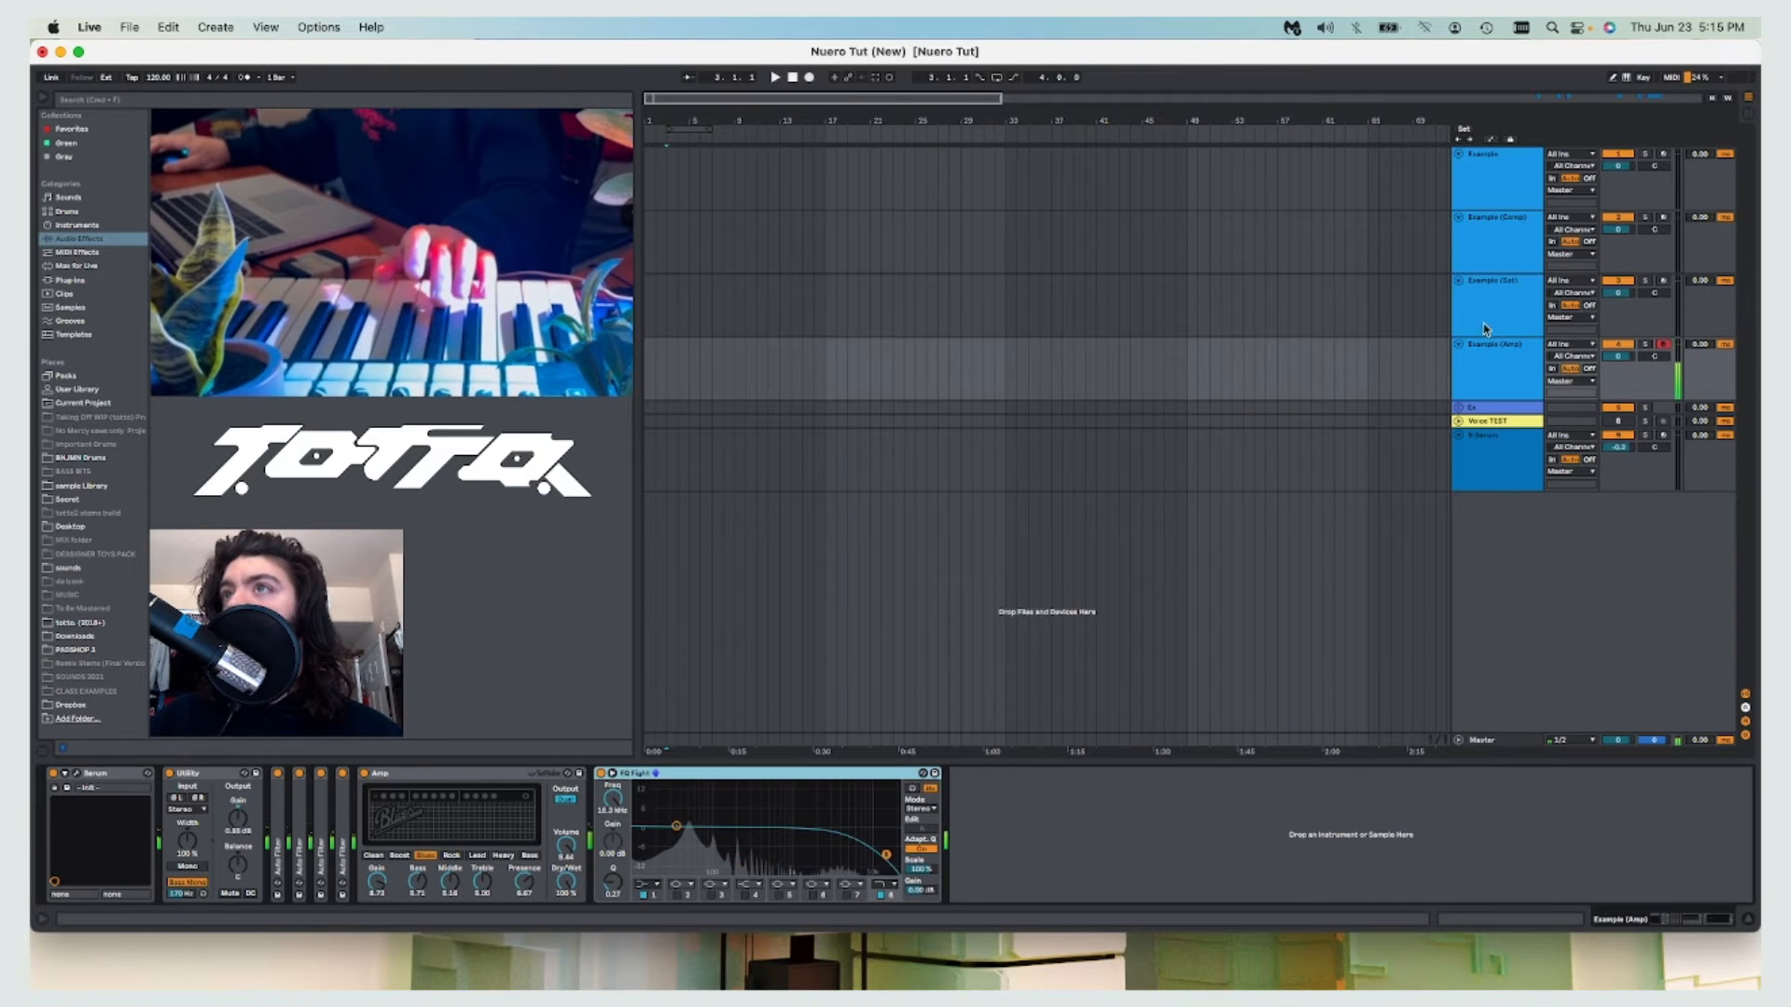
Arm the Example (Sat) track and examine its two Saturators while auditioning the sound.
click(1636, 283)
click(1664, 282)
click(485, 788)
click(586, 780)
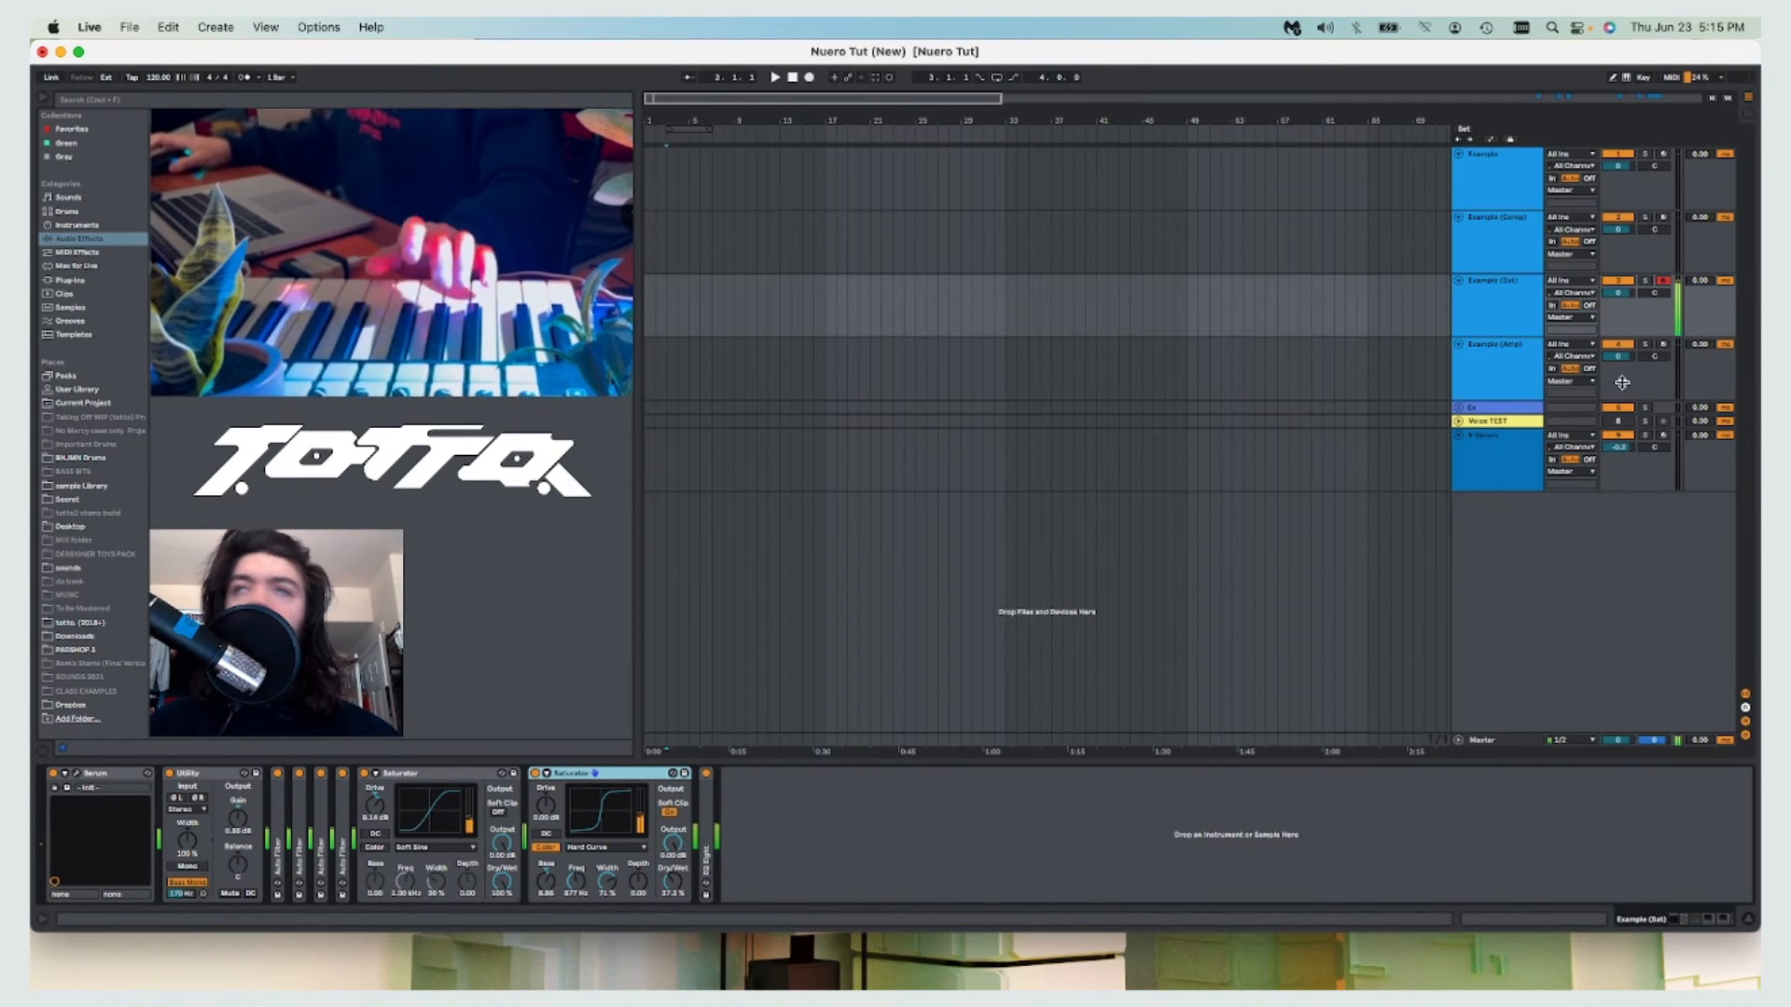
Audition the Example (Comp) and Example tracks in turn, expanding the SUPER RACK III on the latter.
click(1518, 245)
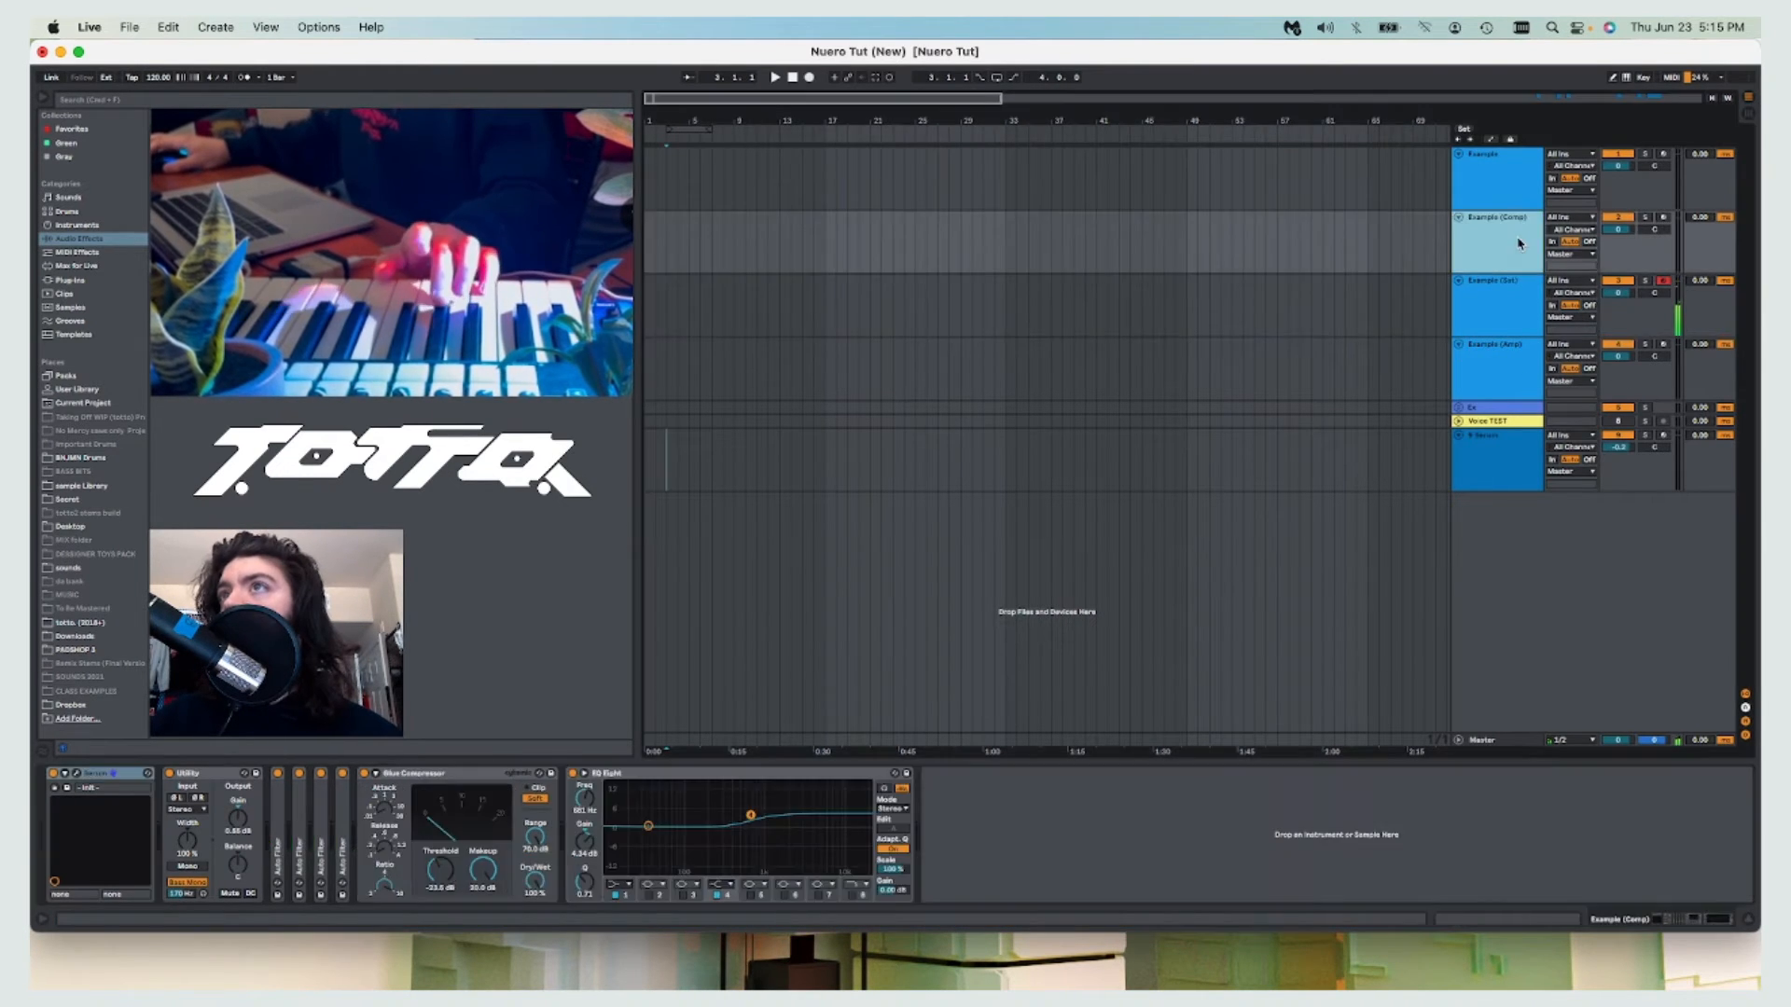
click(1664, 219)
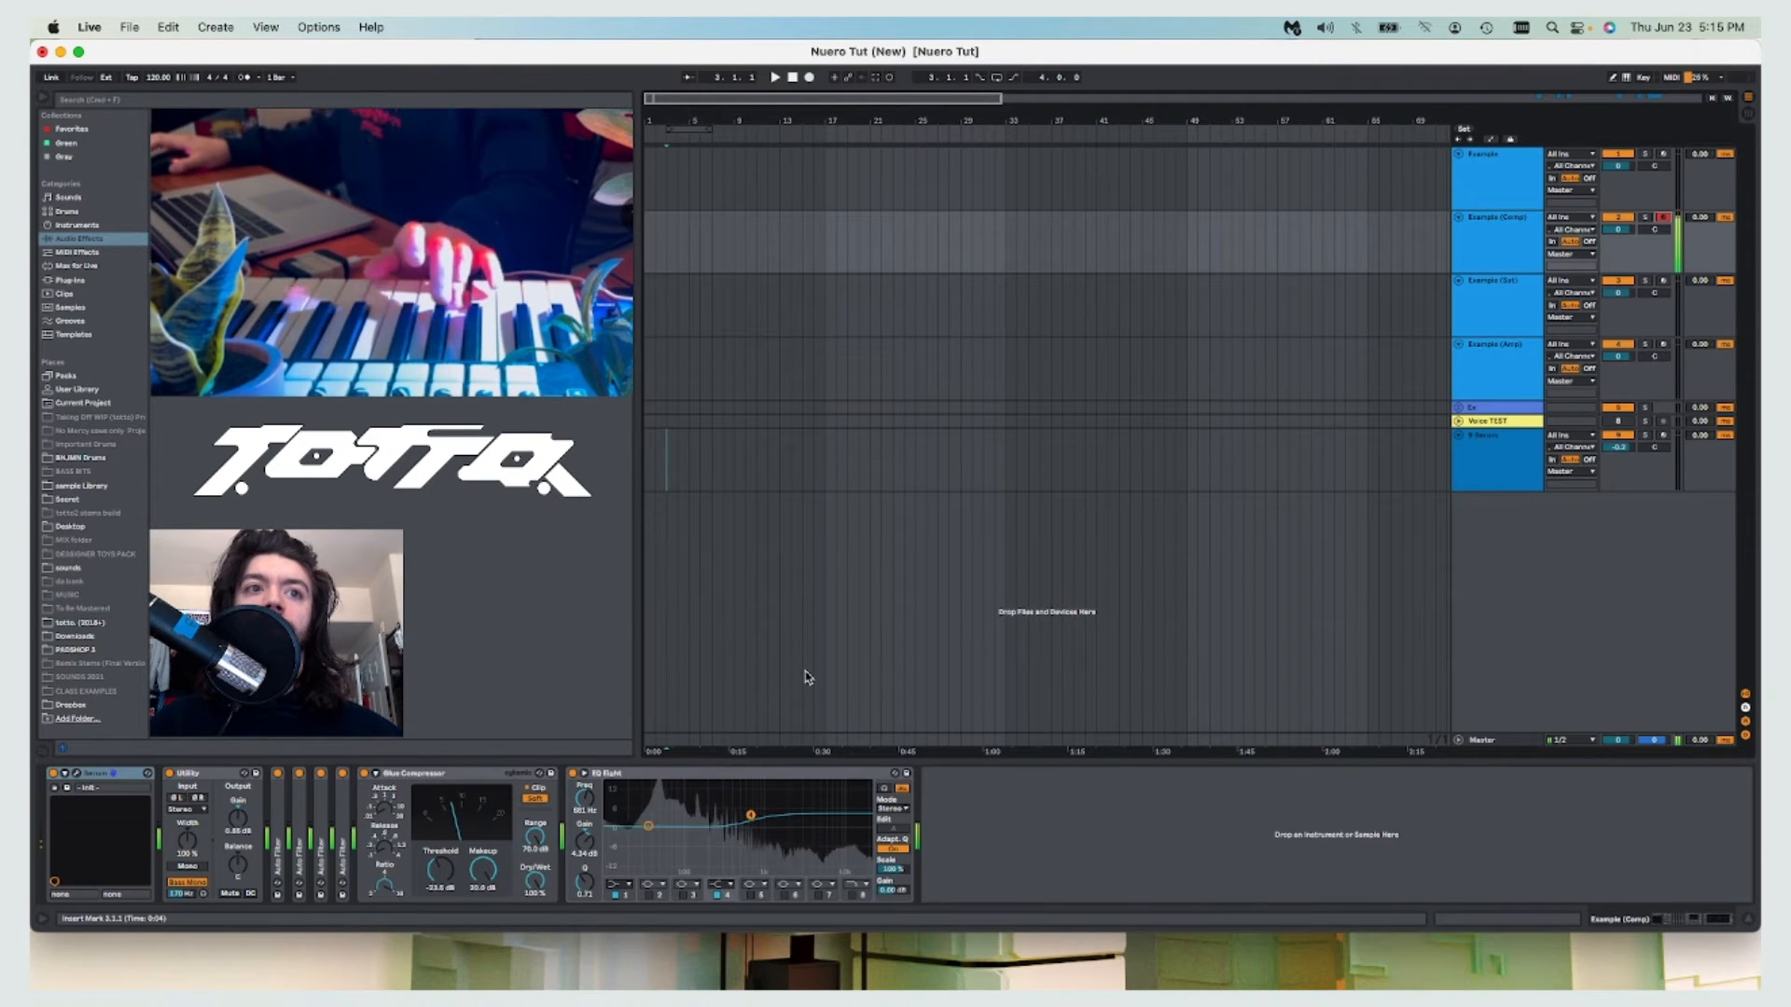
click(1529, 175)
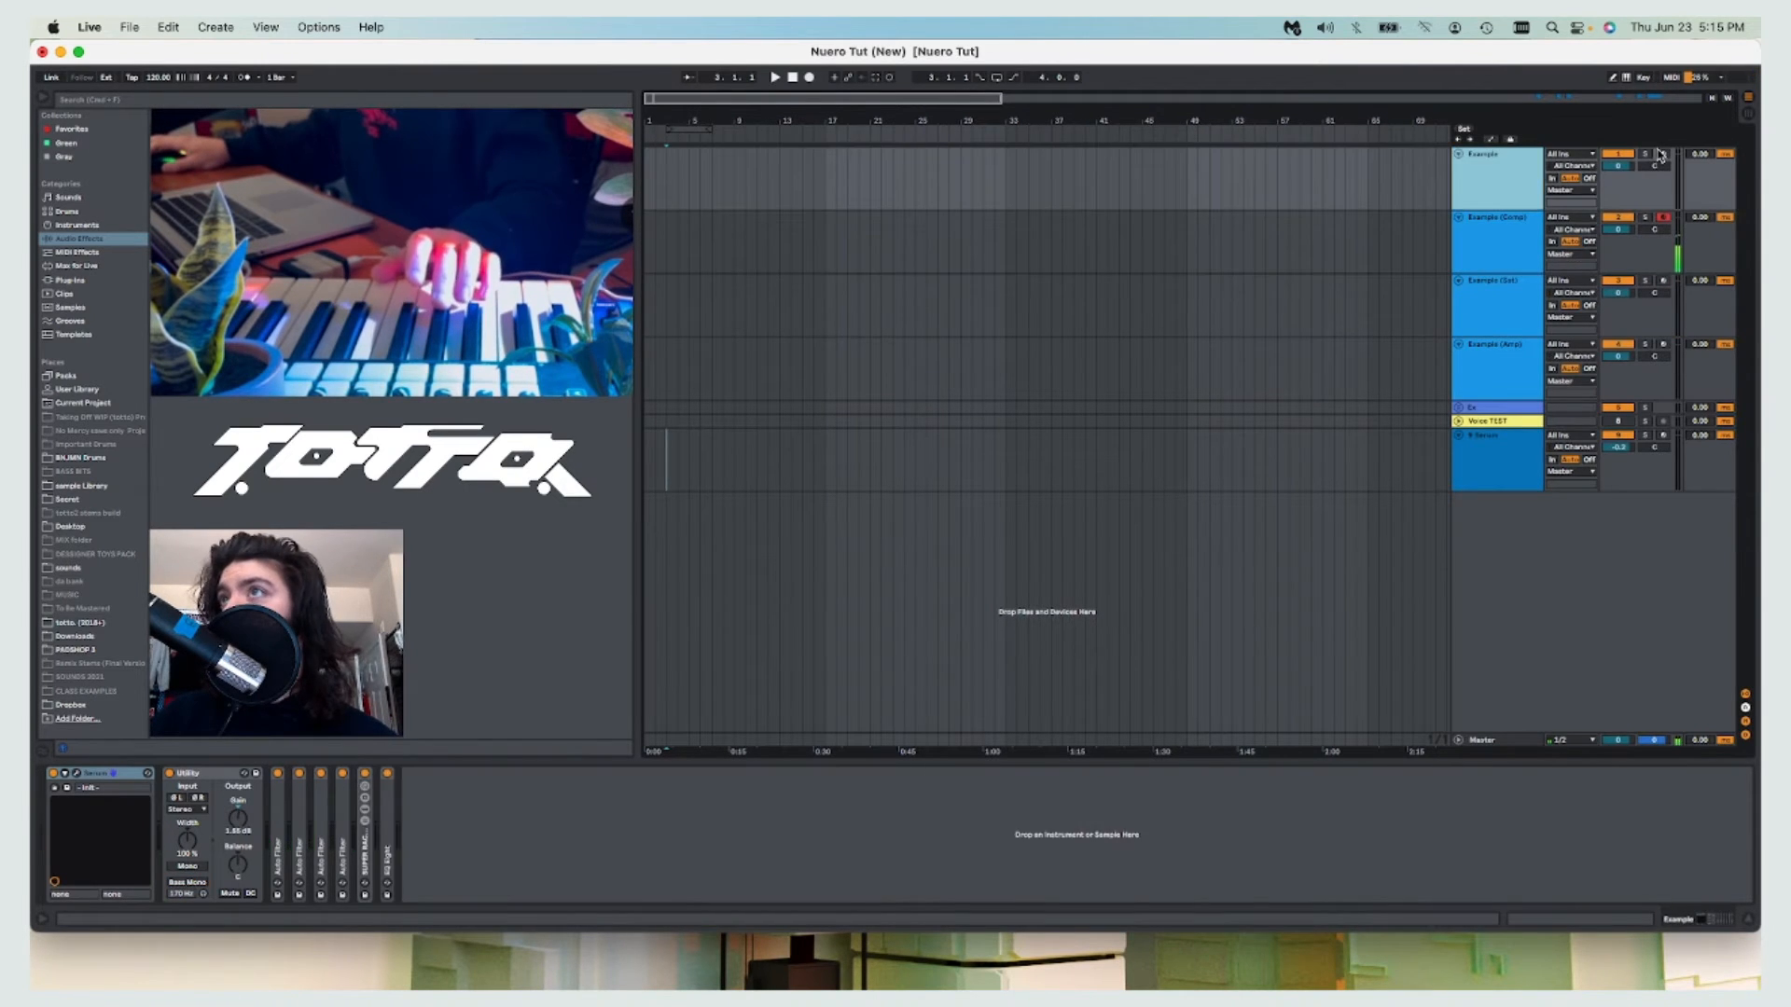
click(364, 853)
double_click(363, 854)
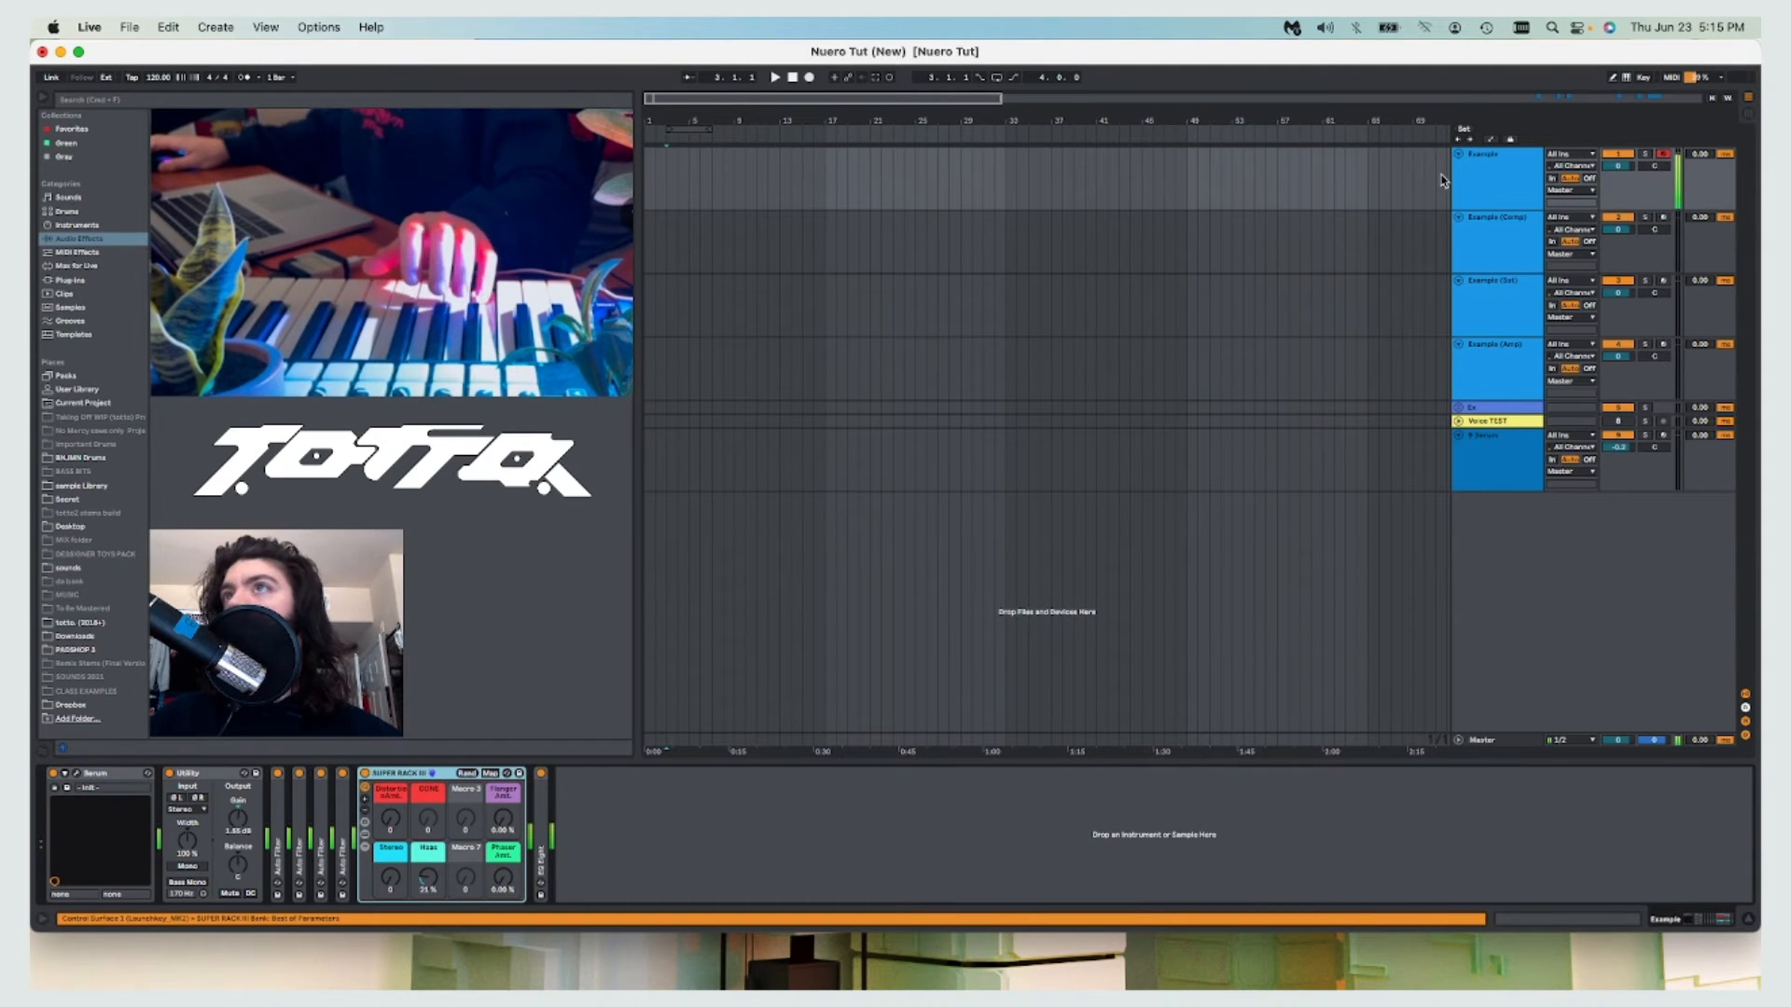
Rearm the Serum track and open its Serum plug-in window.
click(1554, 457)
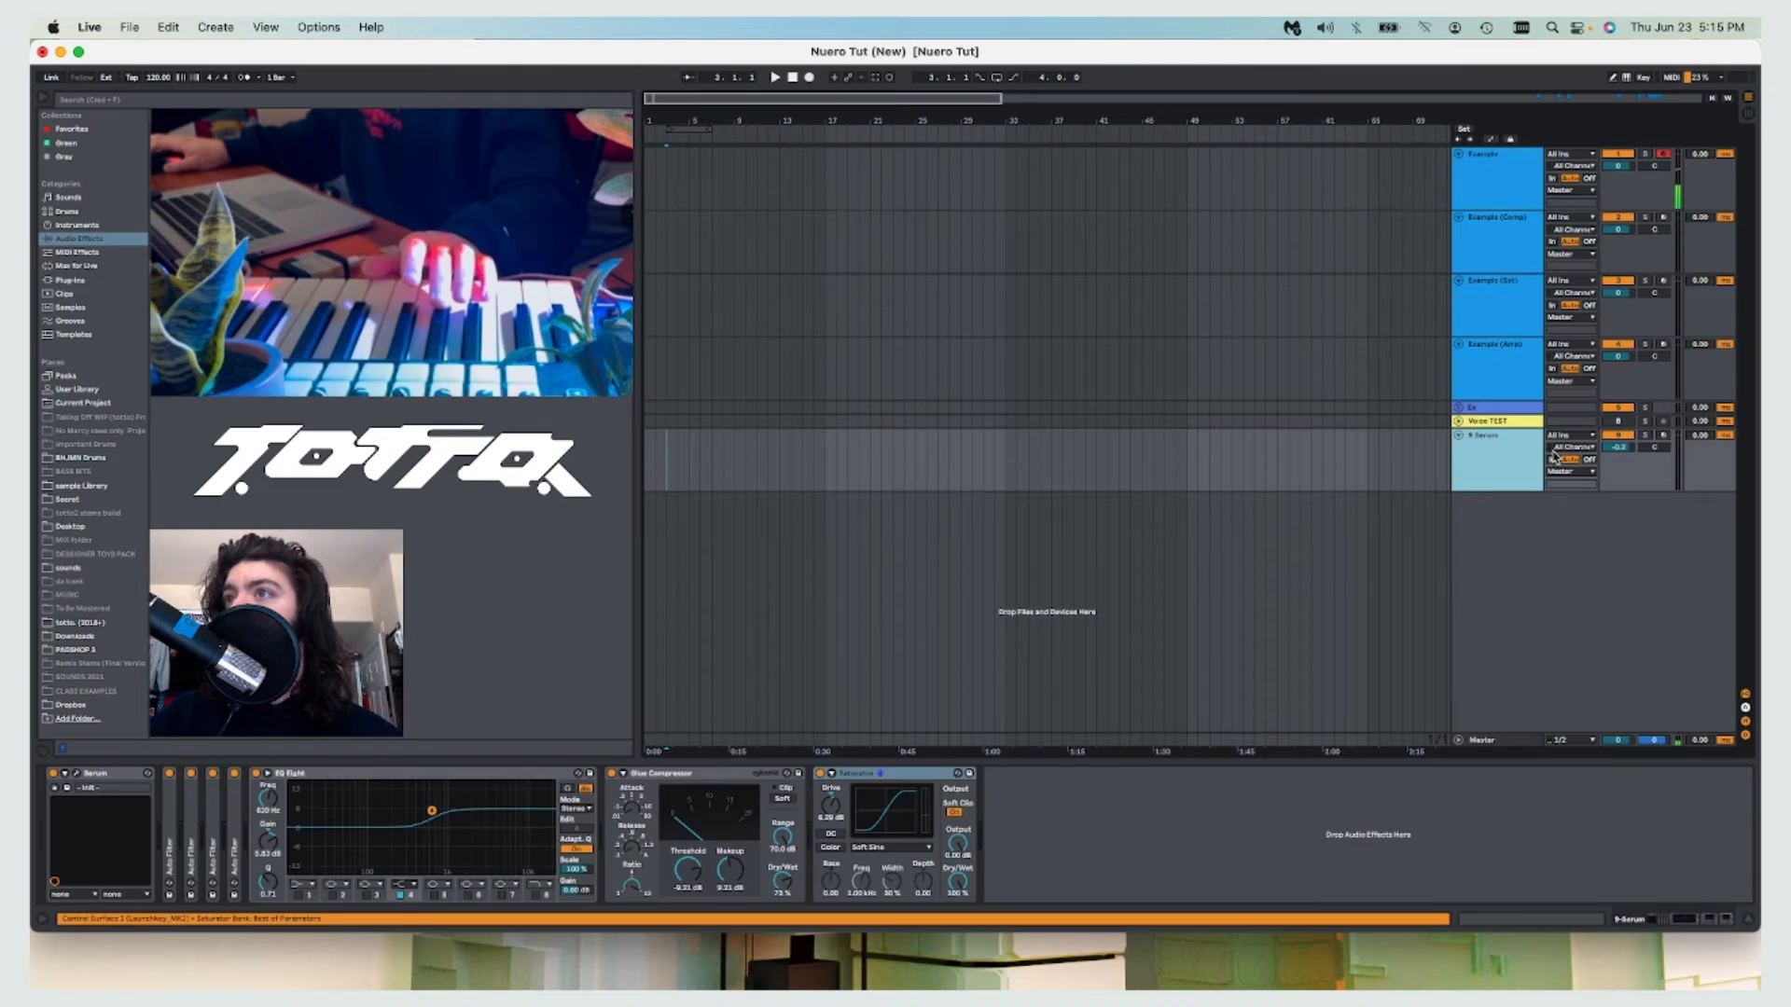
click(1664, 436)
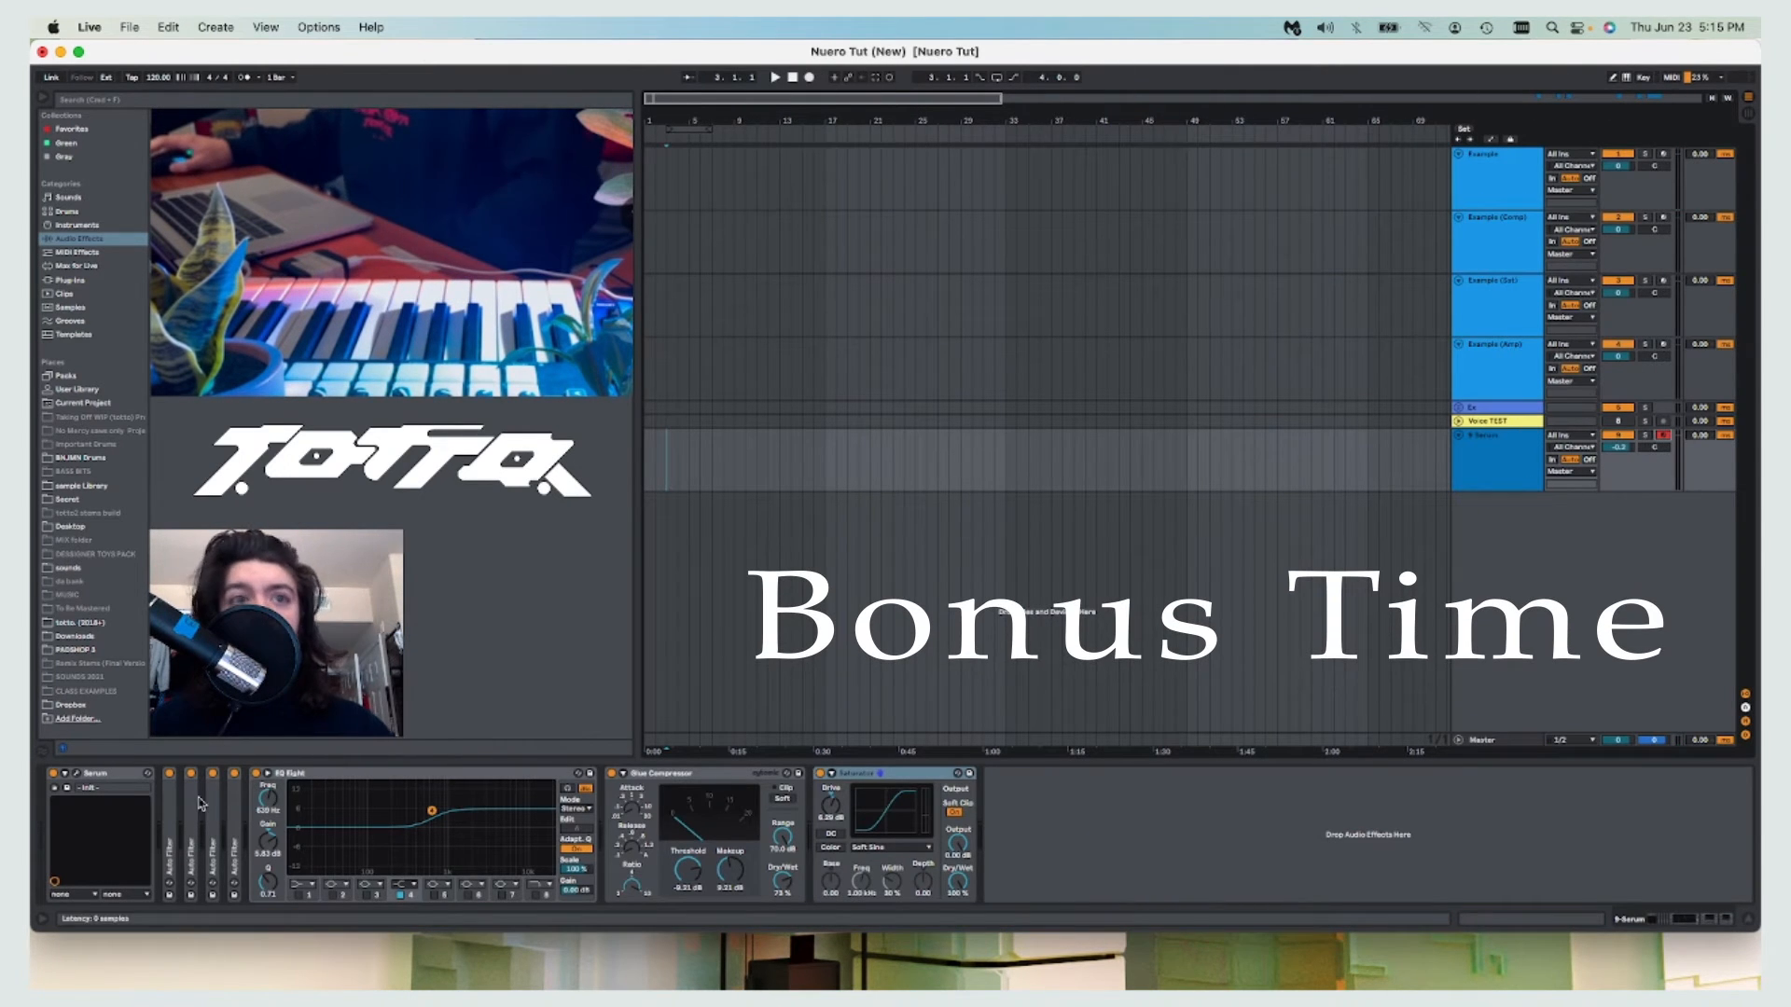
click(76, 773)
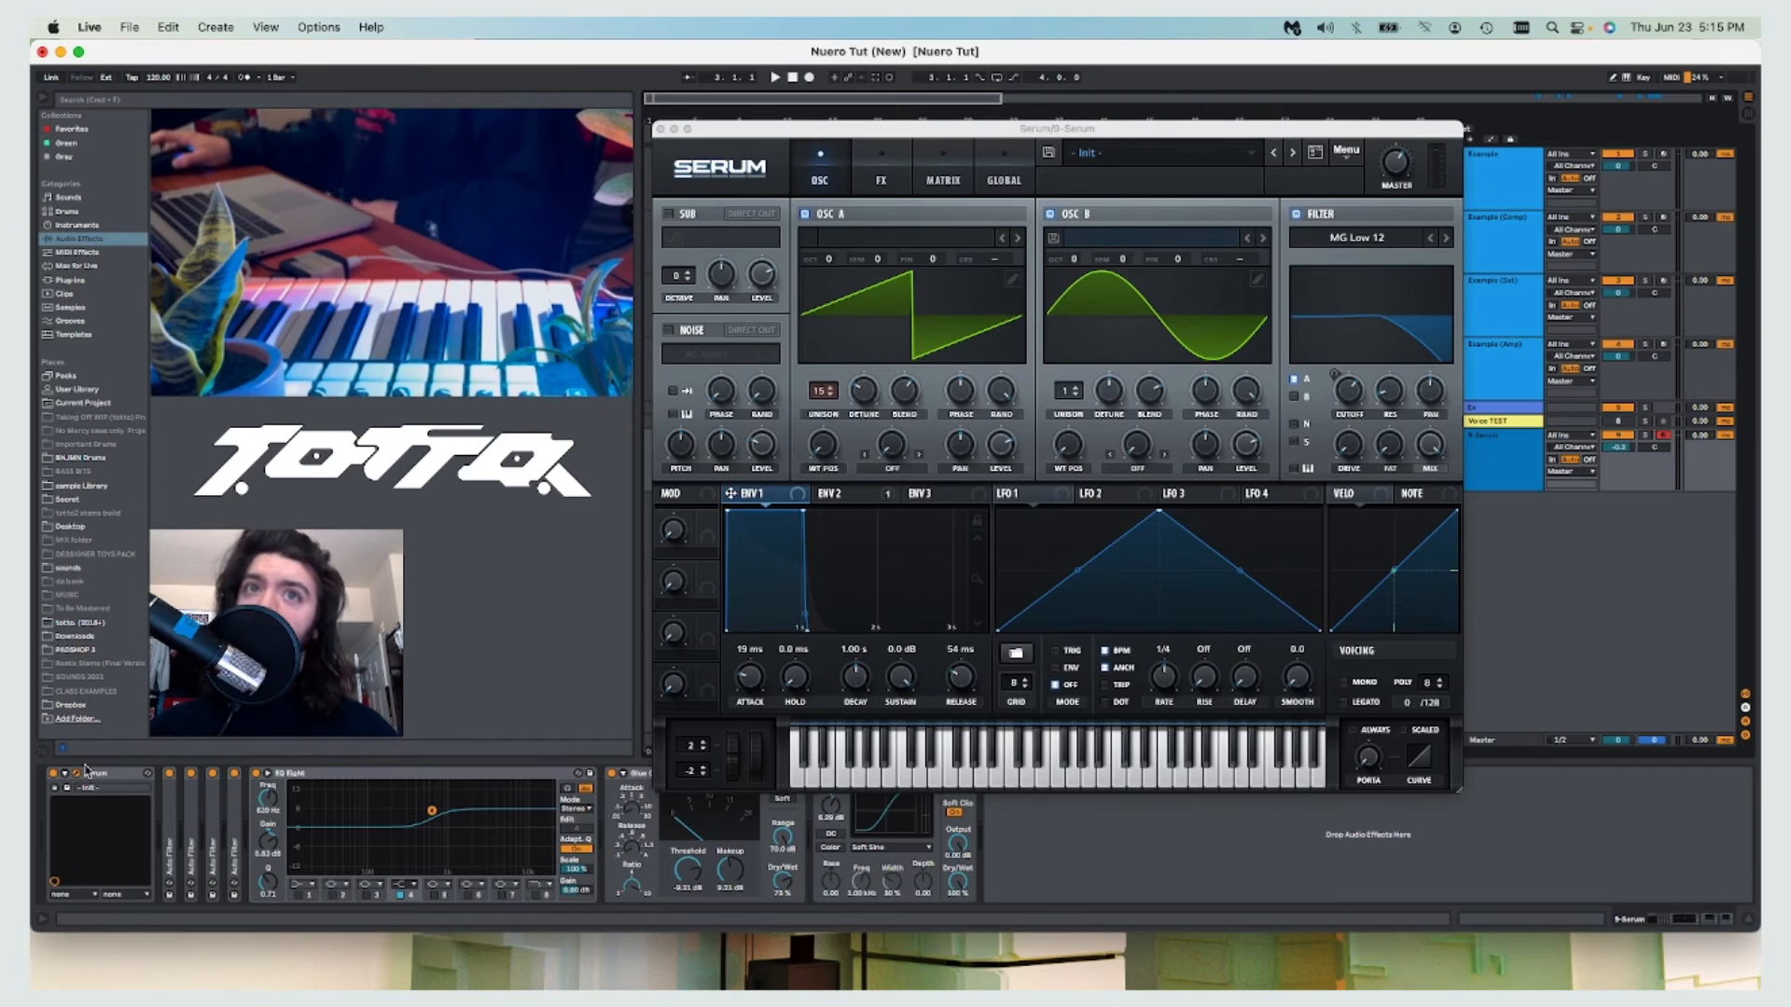
Shape Envelope 3 with 515 ms decay and 0% sustain, and assign it to oscillator B's semitone pitch.
click(940, 498)
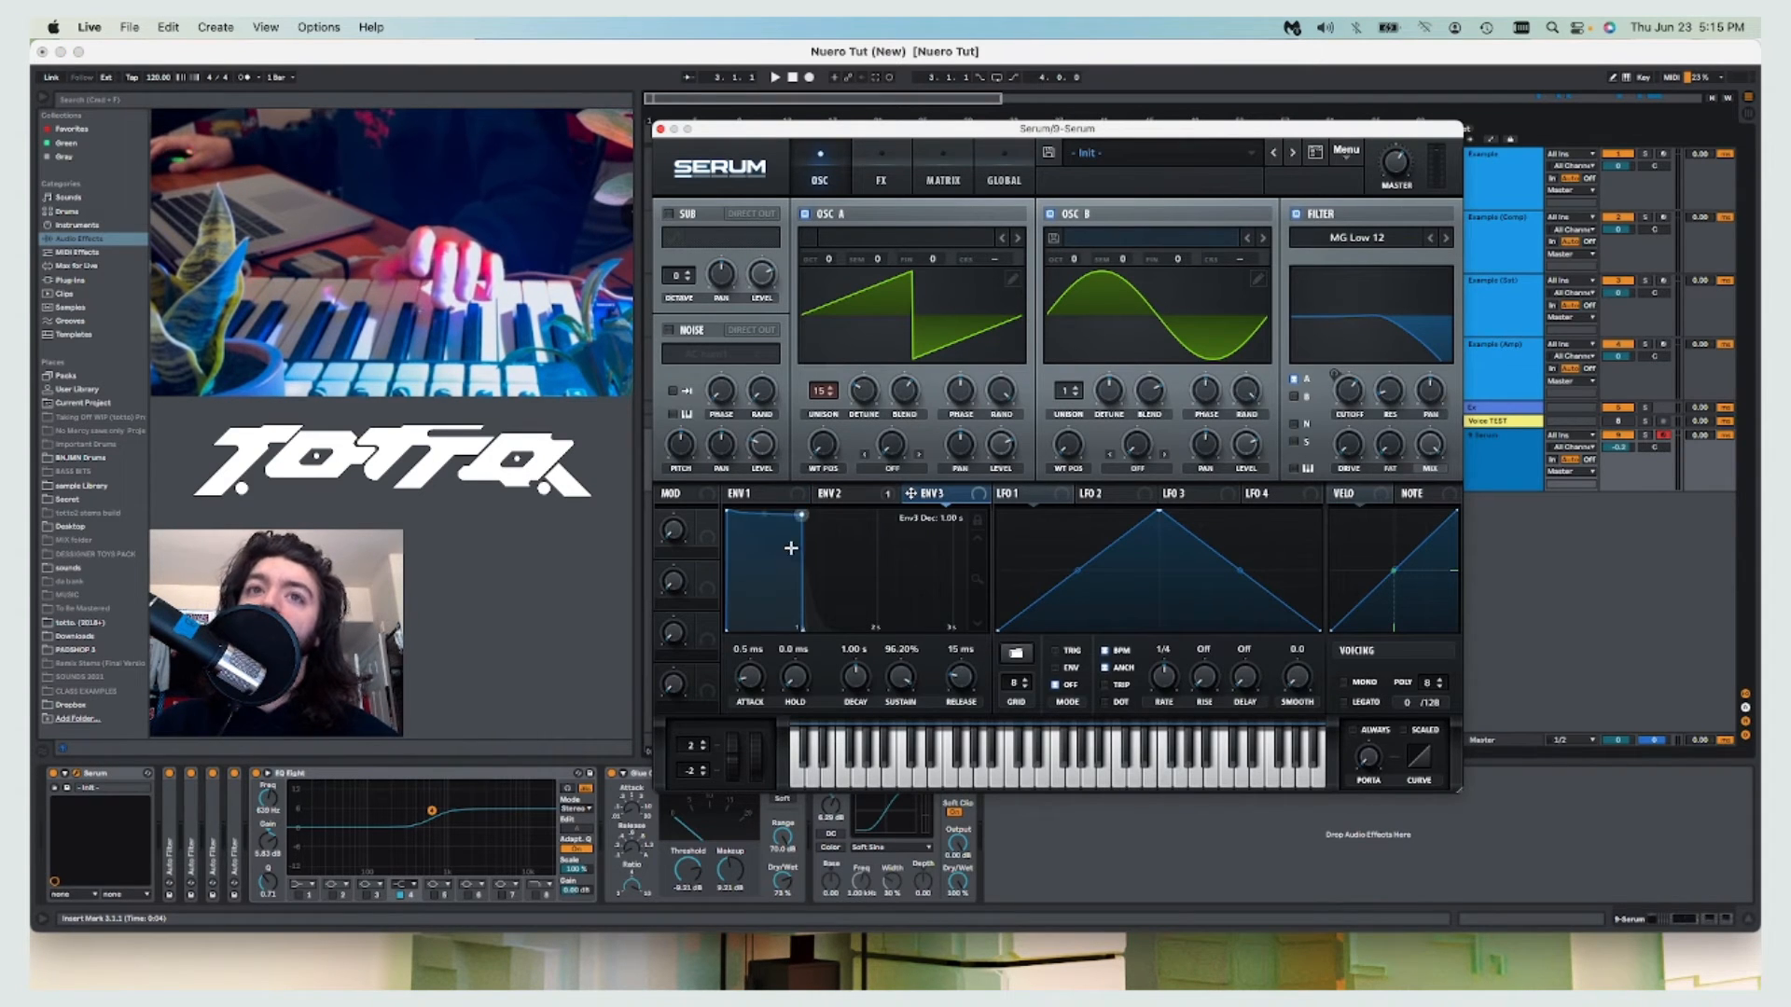
drag(791, 548, 792, 622)
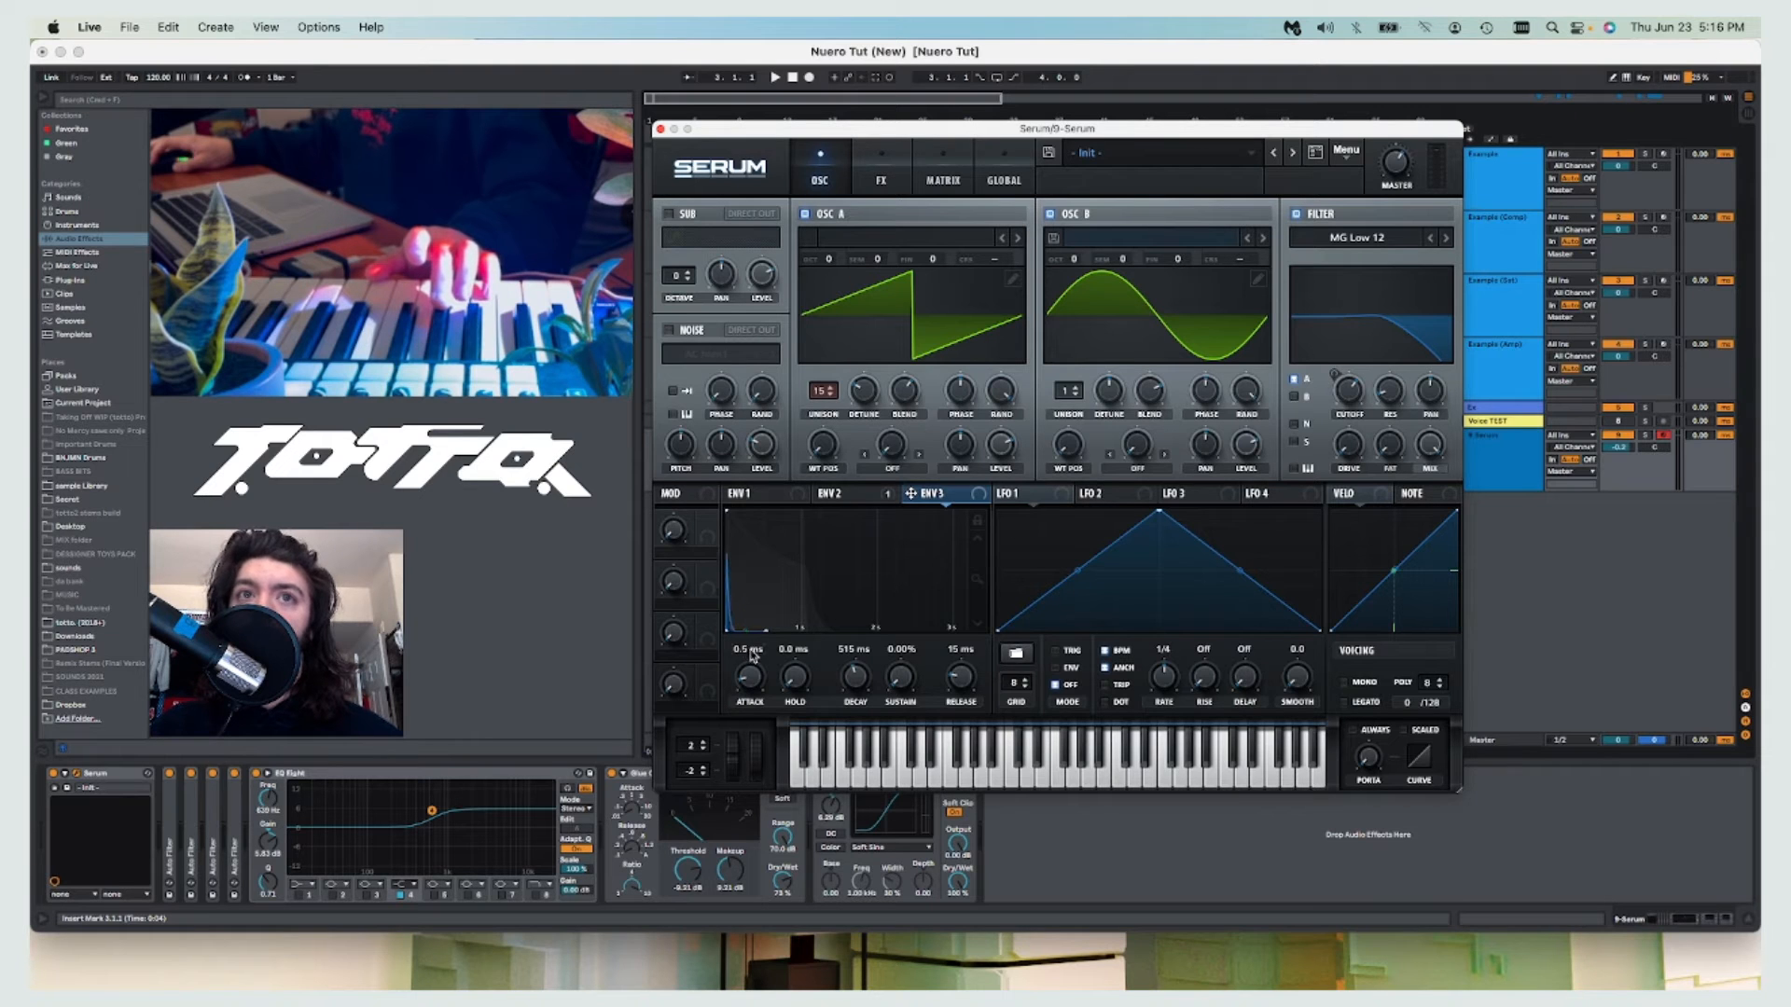
drag(910, 494, 1139, 258)
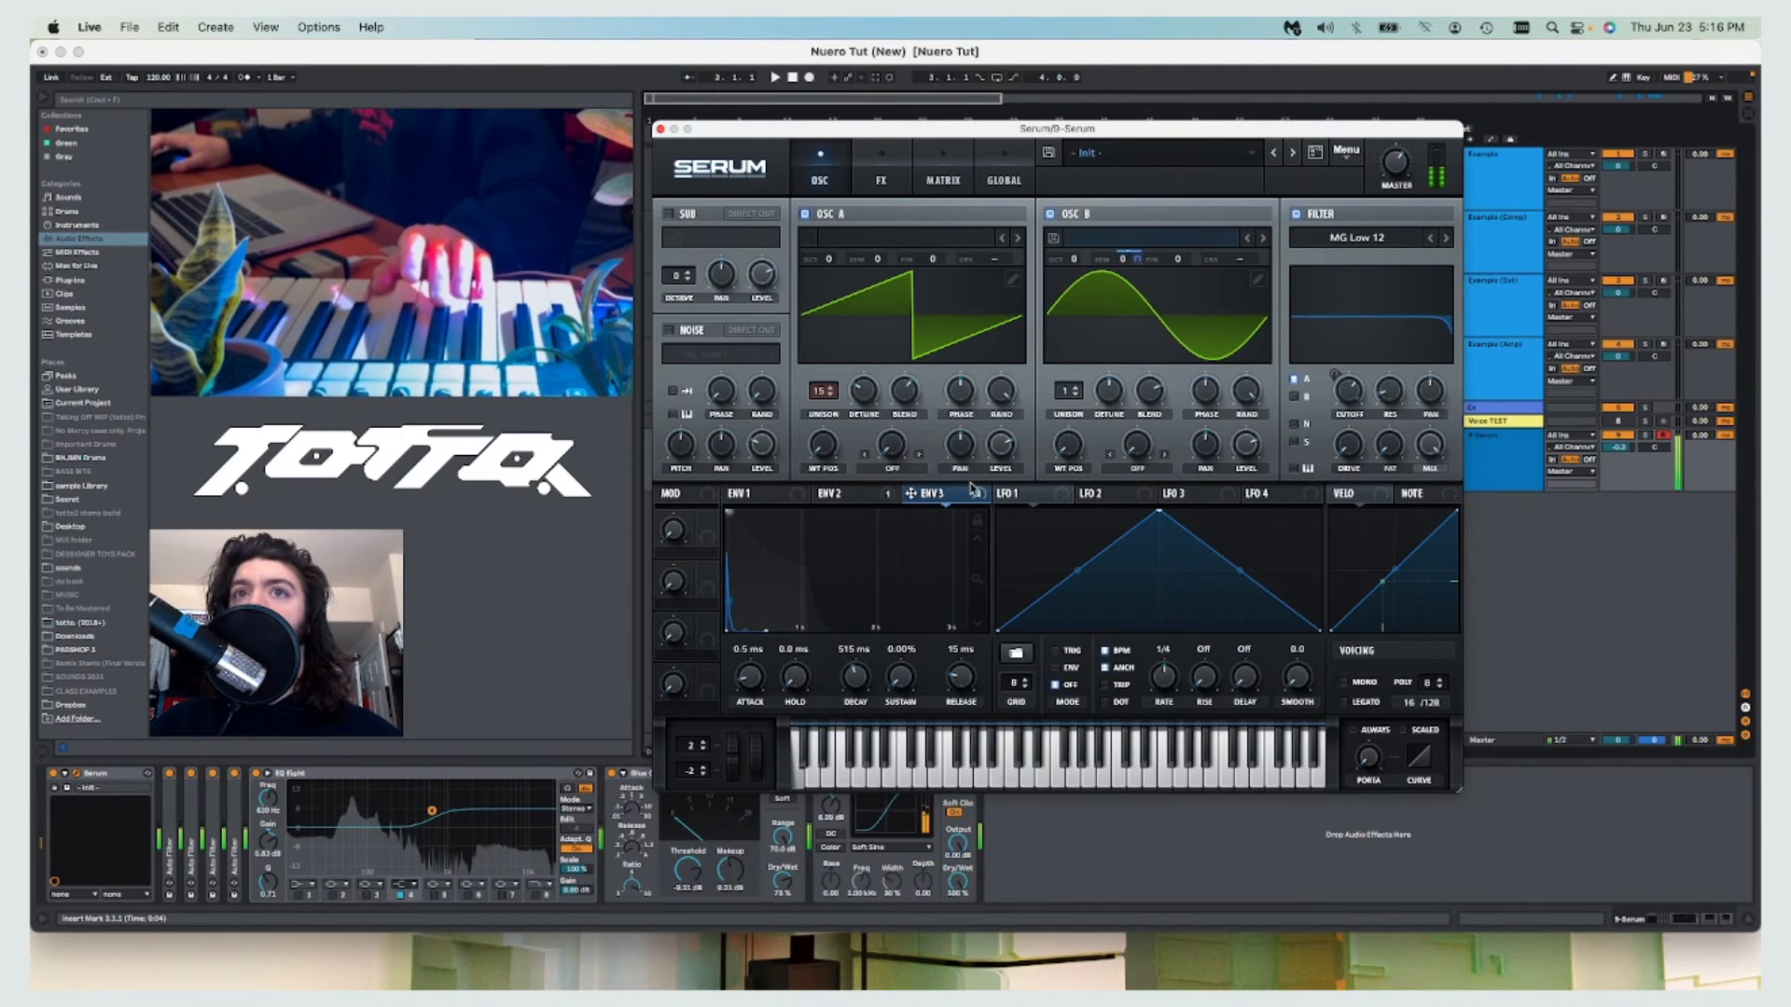
Bypass all of Envelope 3's modulation destinations to compare the sound, and reactivate them.
right_click(923, 501)
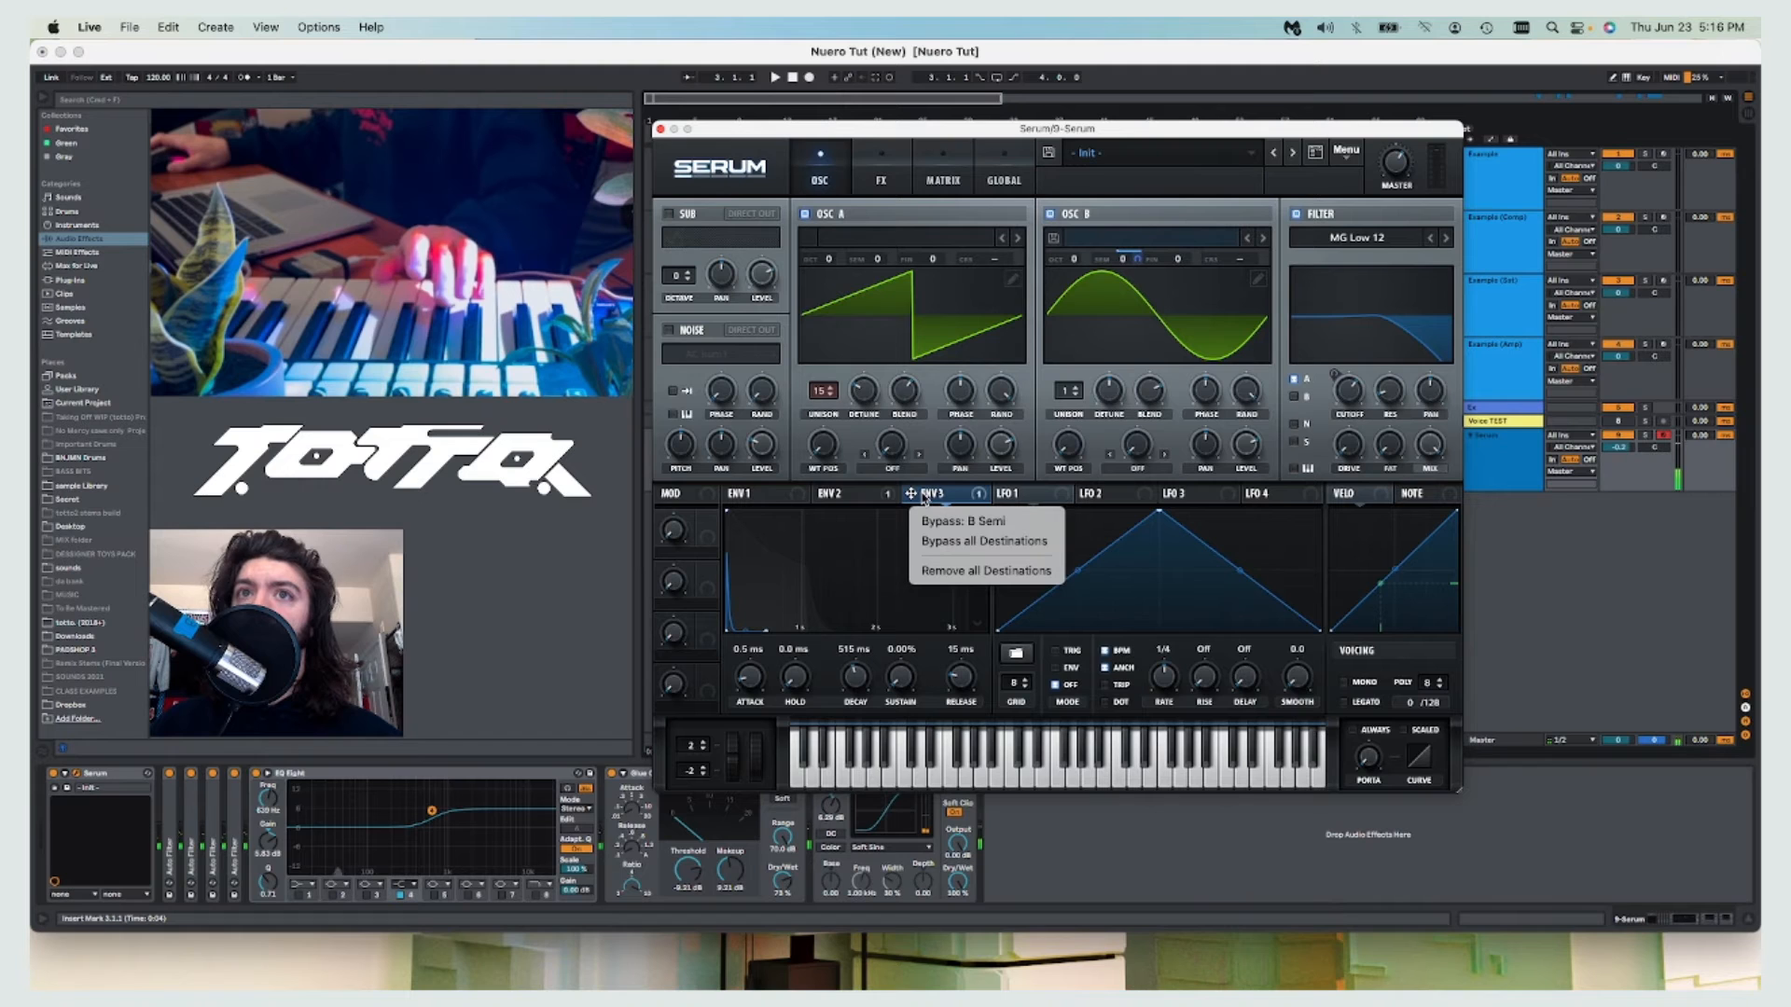
click(967, 549)
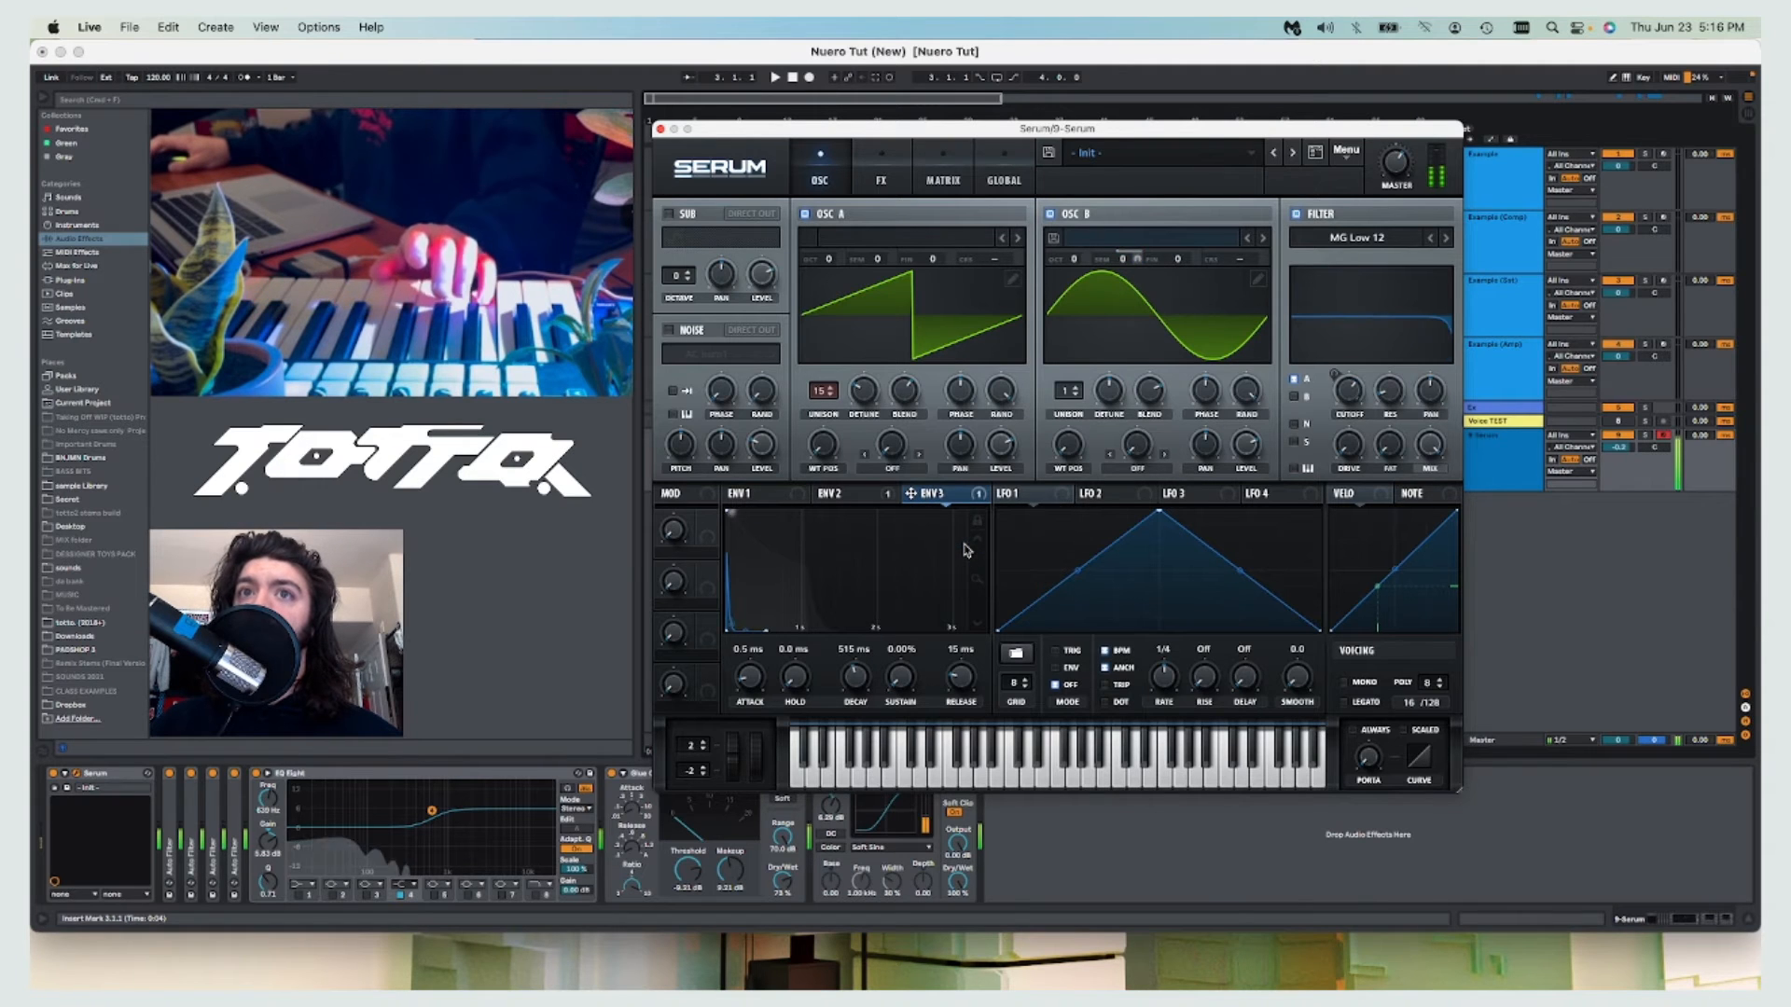
right_click(948, 501)
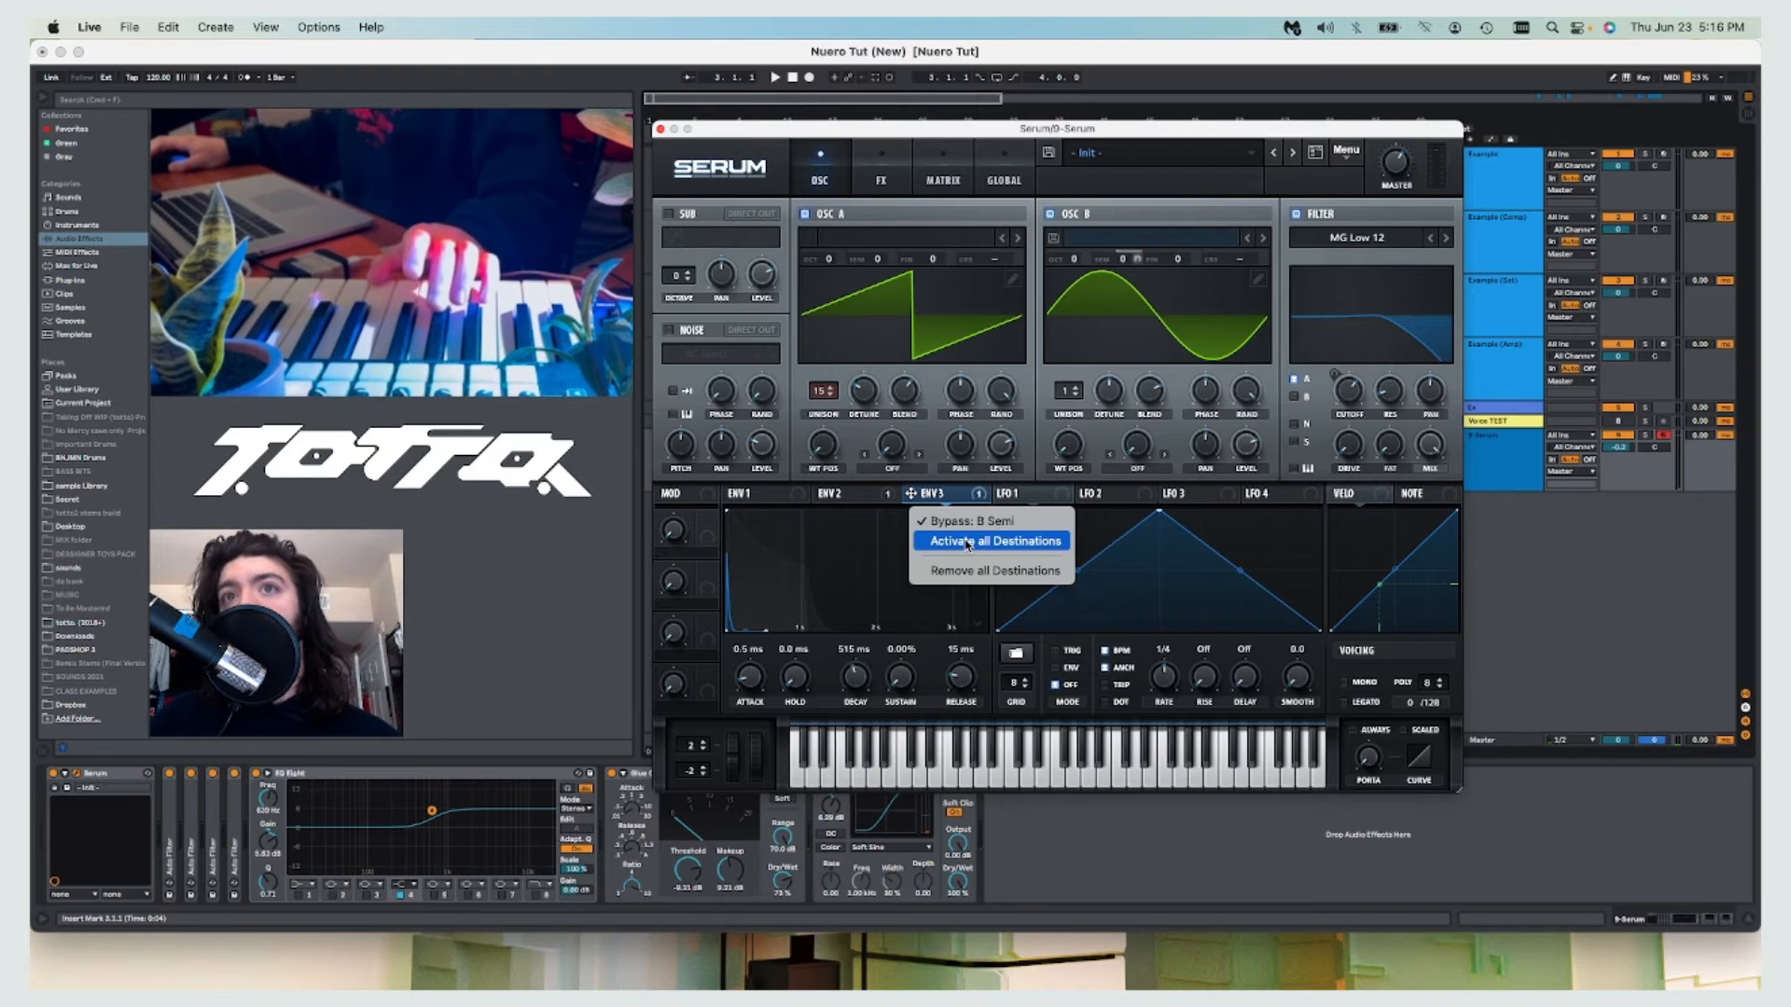
click(968, 542)
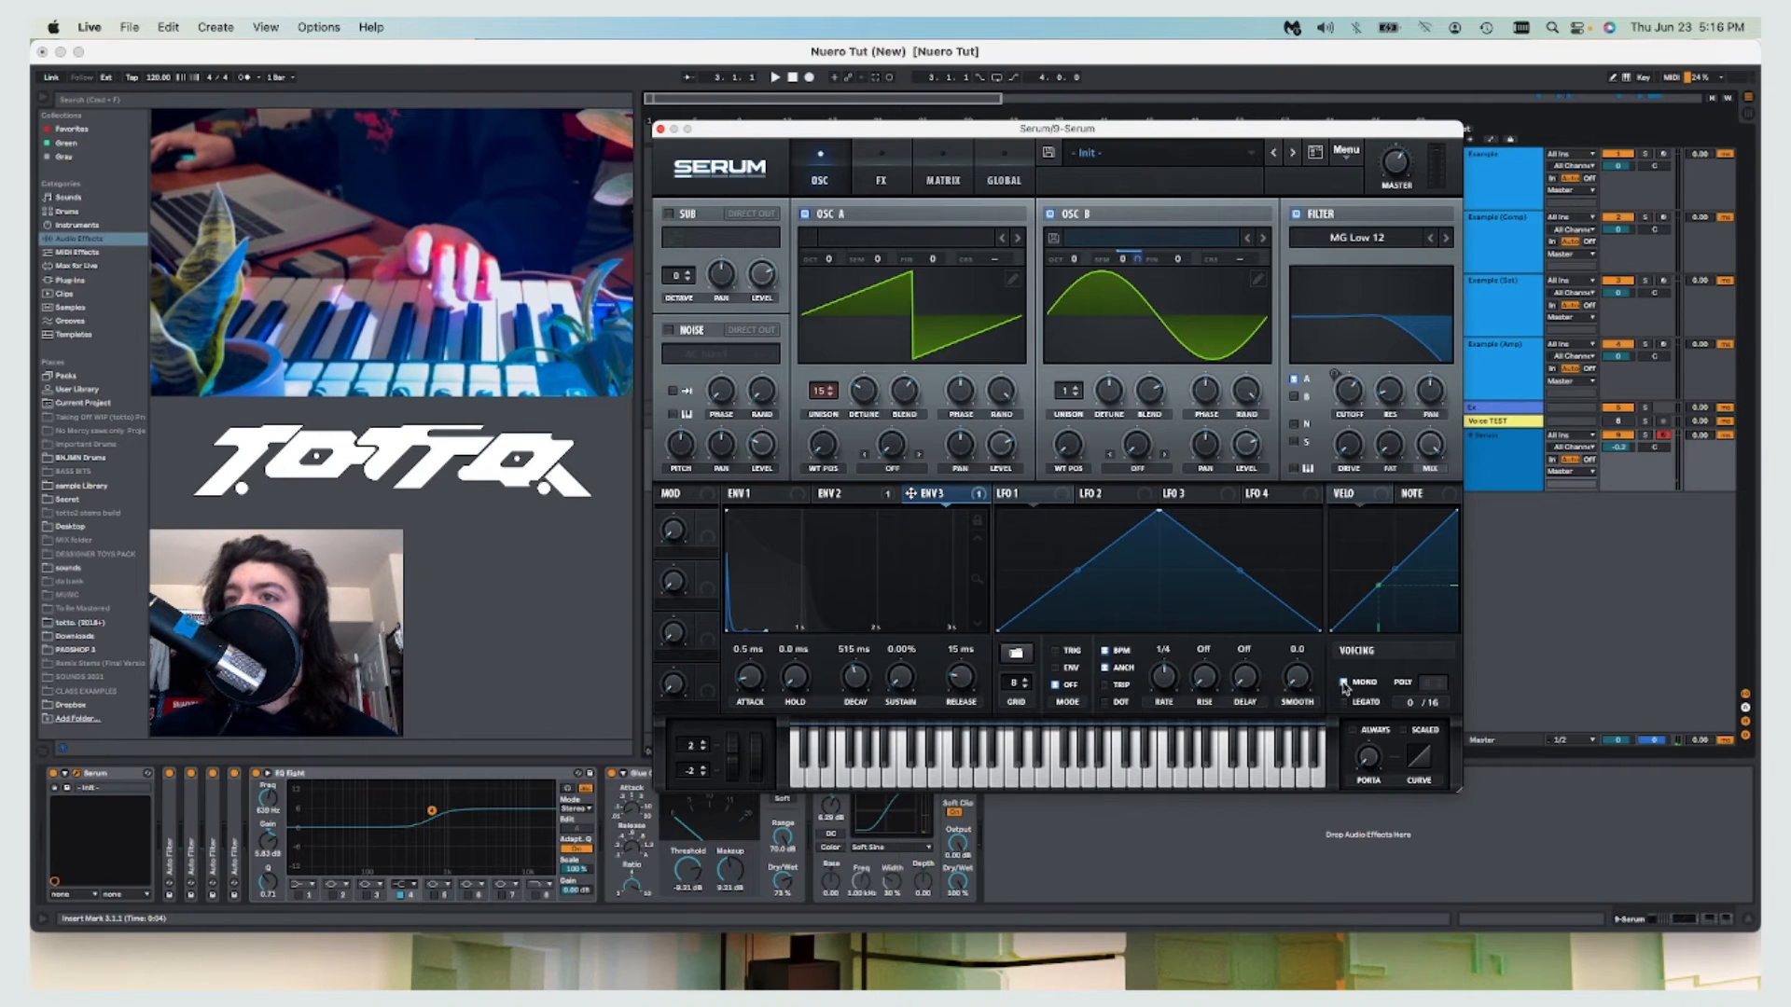
Set portamento to Always and widen the pitch bend range to 12 semitones up and 12 down.
mouse_move(1371, 763)
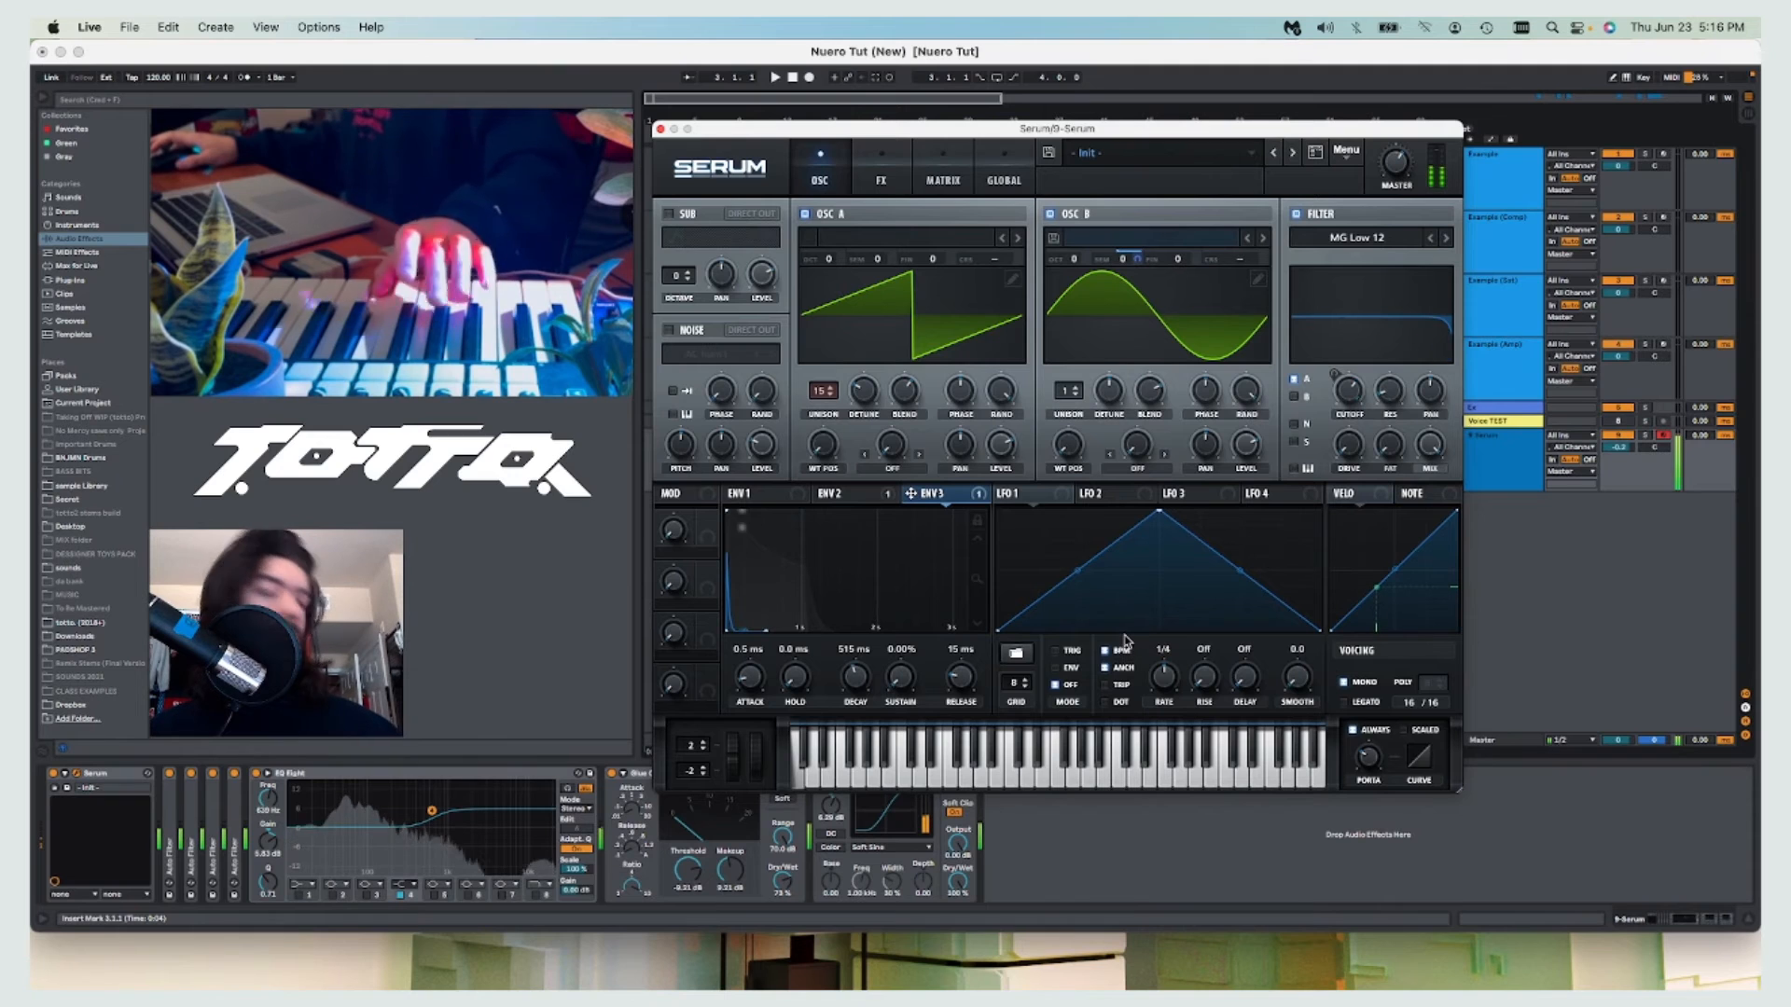
drag(694, 747, 689, 772)
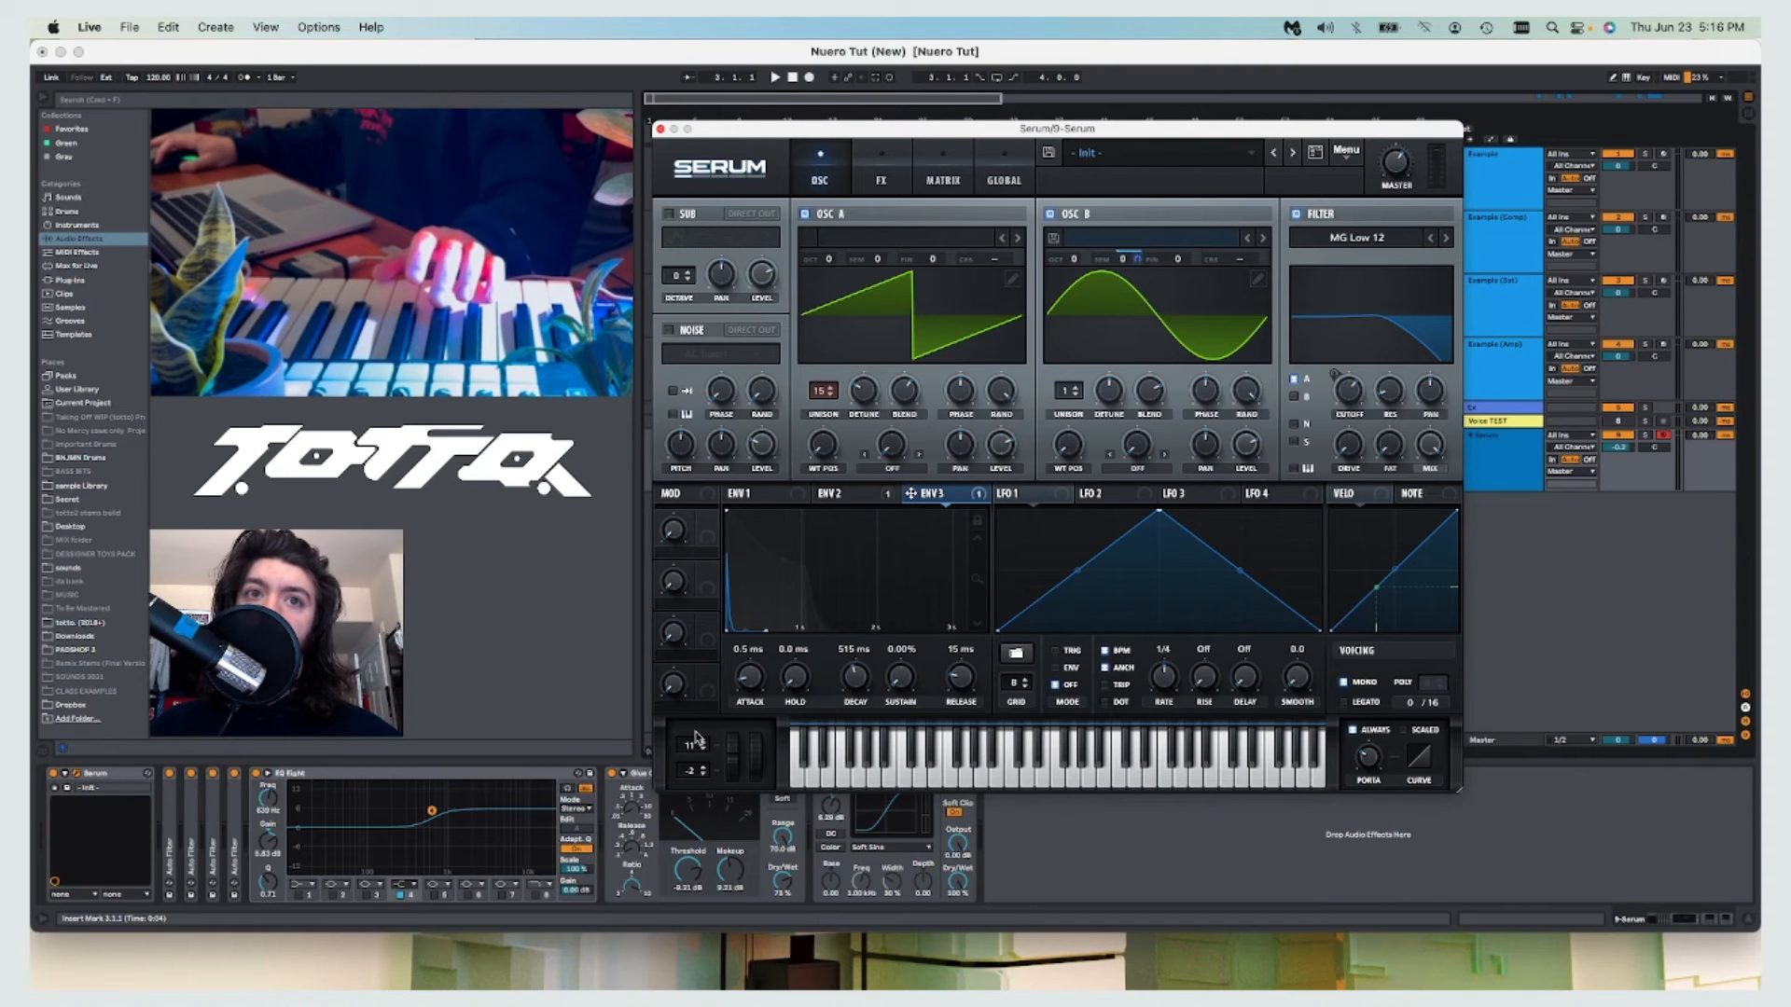
scroll(695, 744, up, 3)
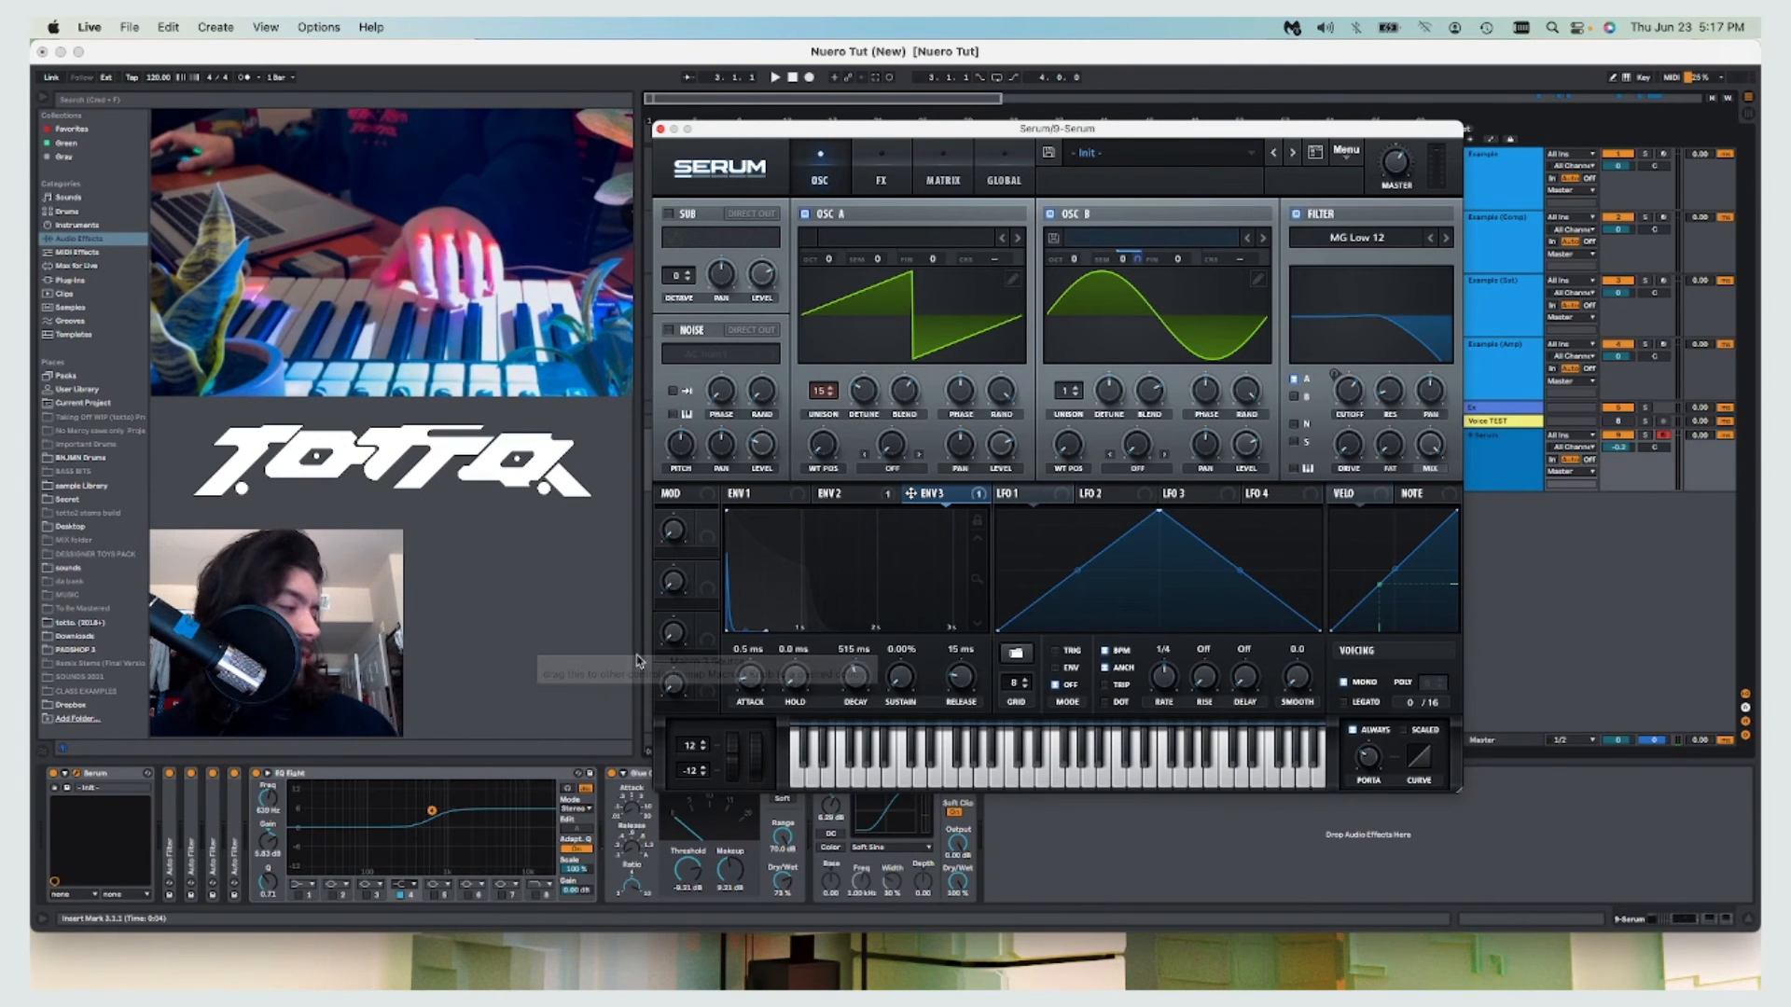
Return the pitch bend range to 2 semitones up and 2 down, and close the Serum window.
drag(689, 750, 696, 778)
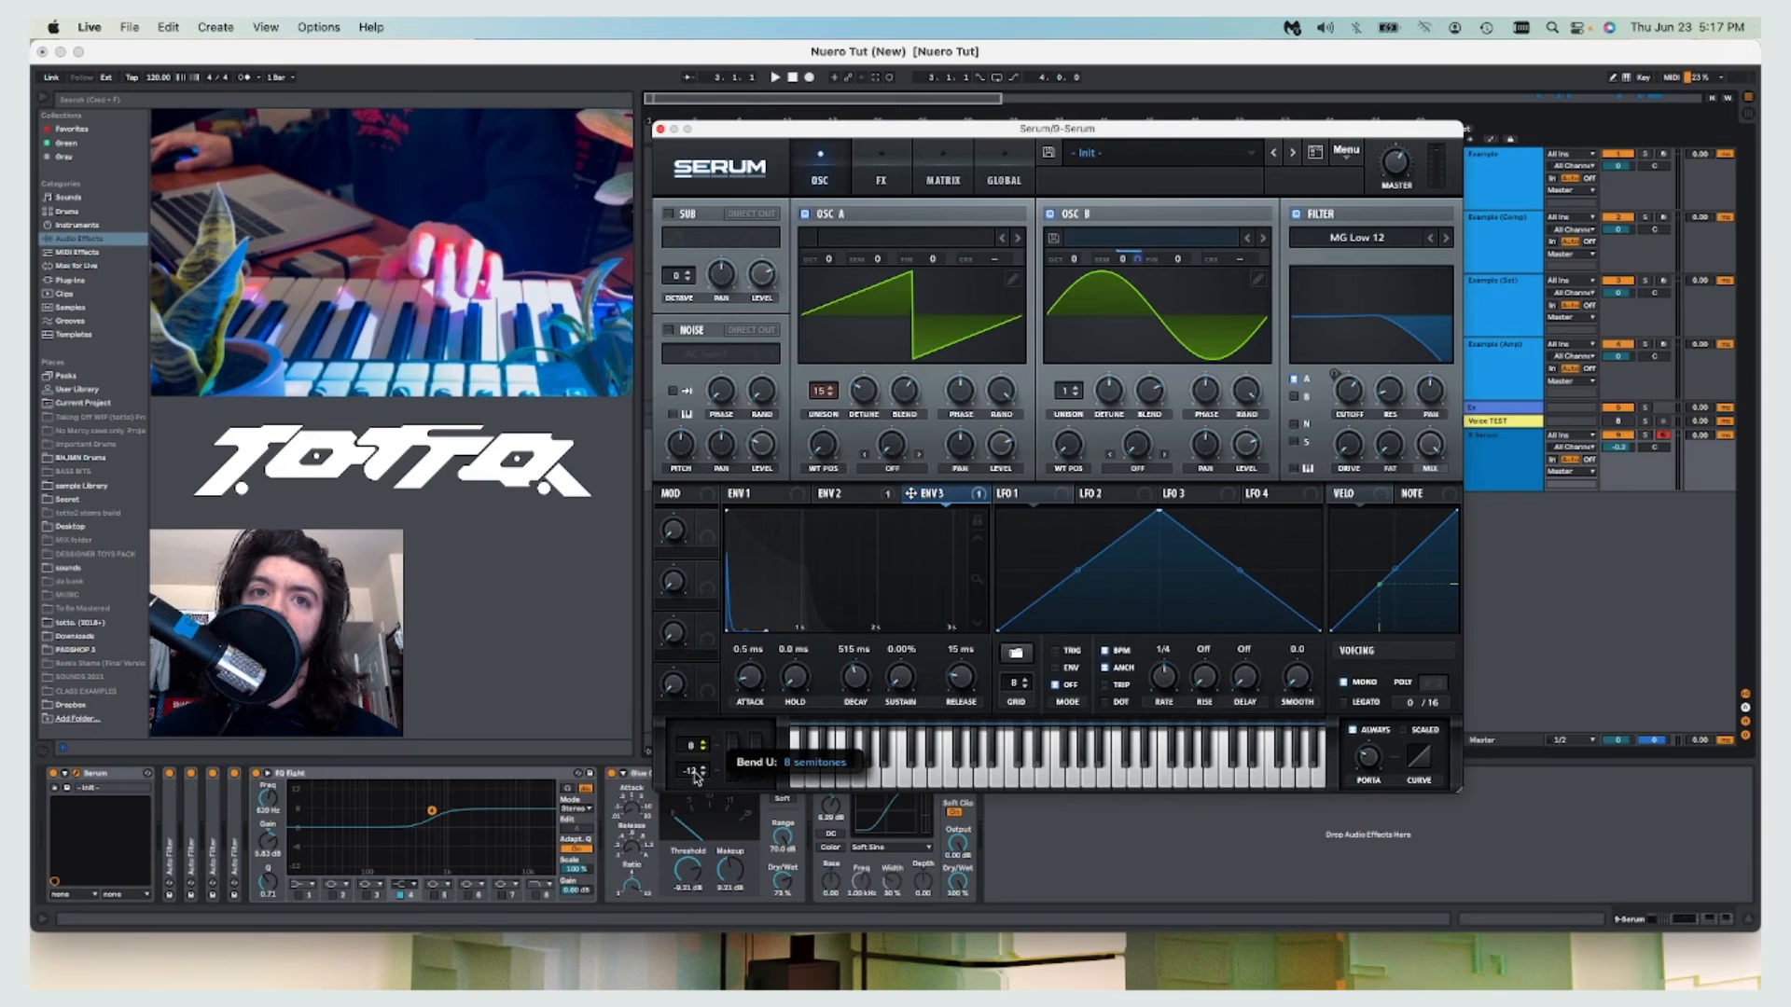
drag(691, 771, 714, 741)
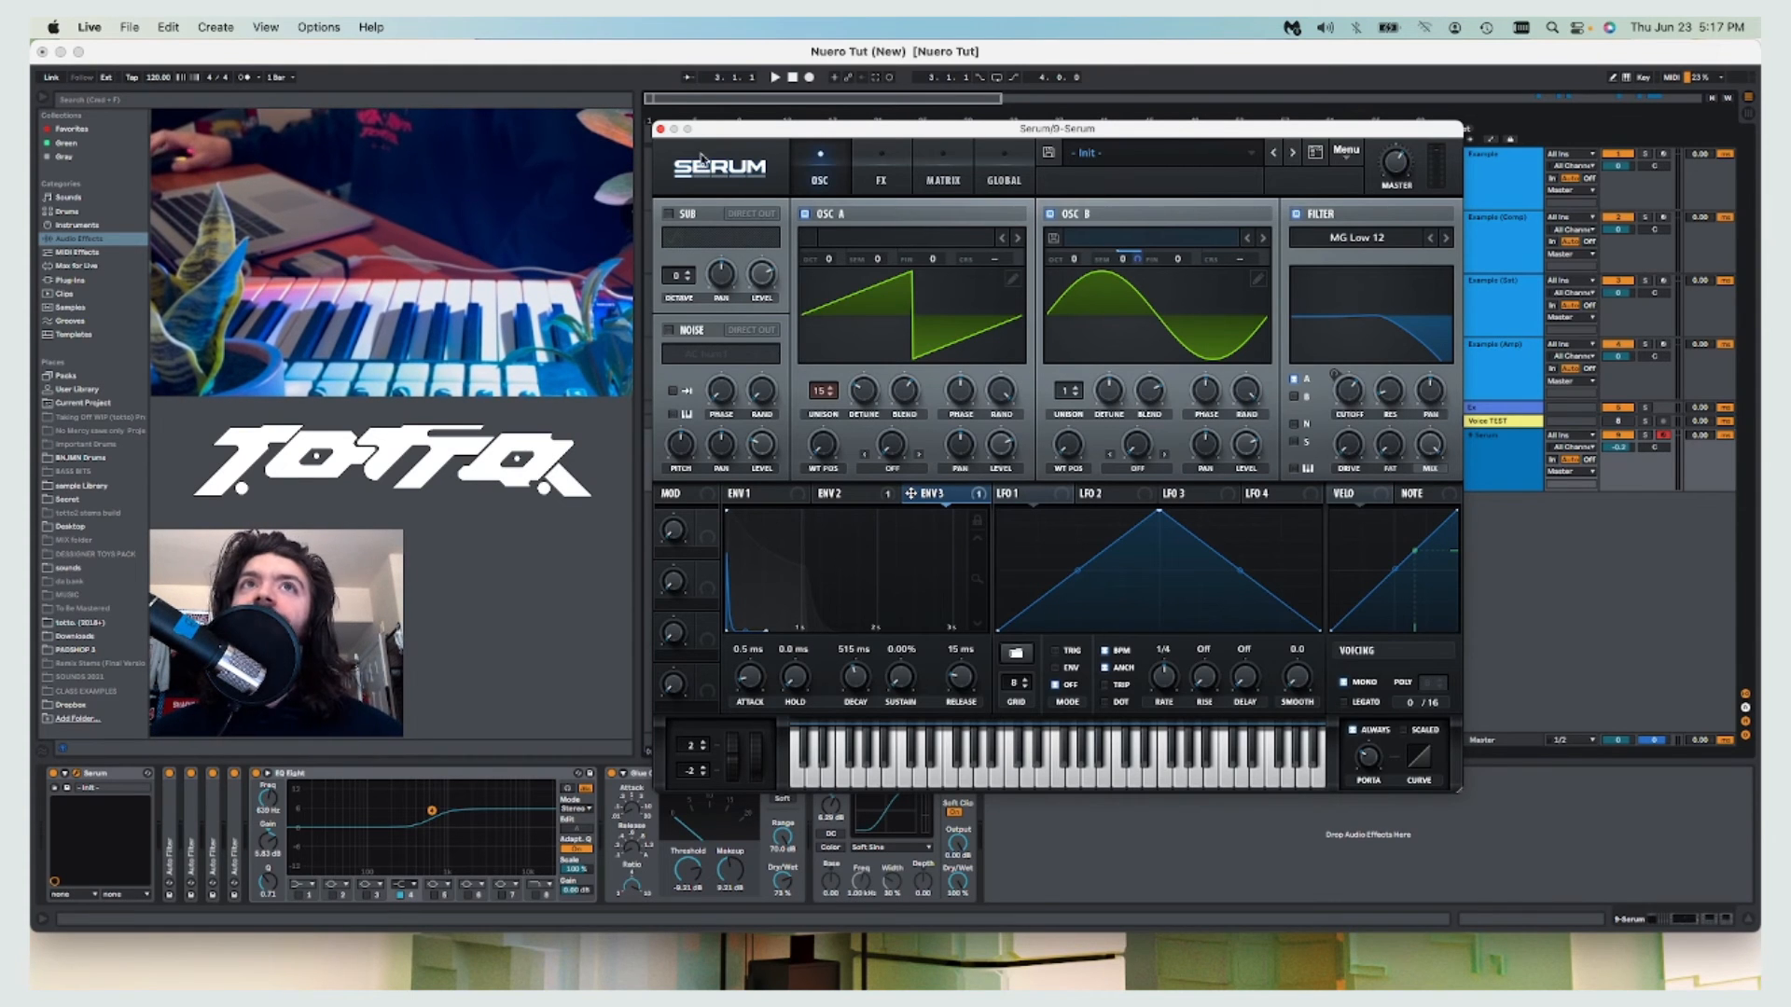
drag(701, 128, 701, 119)
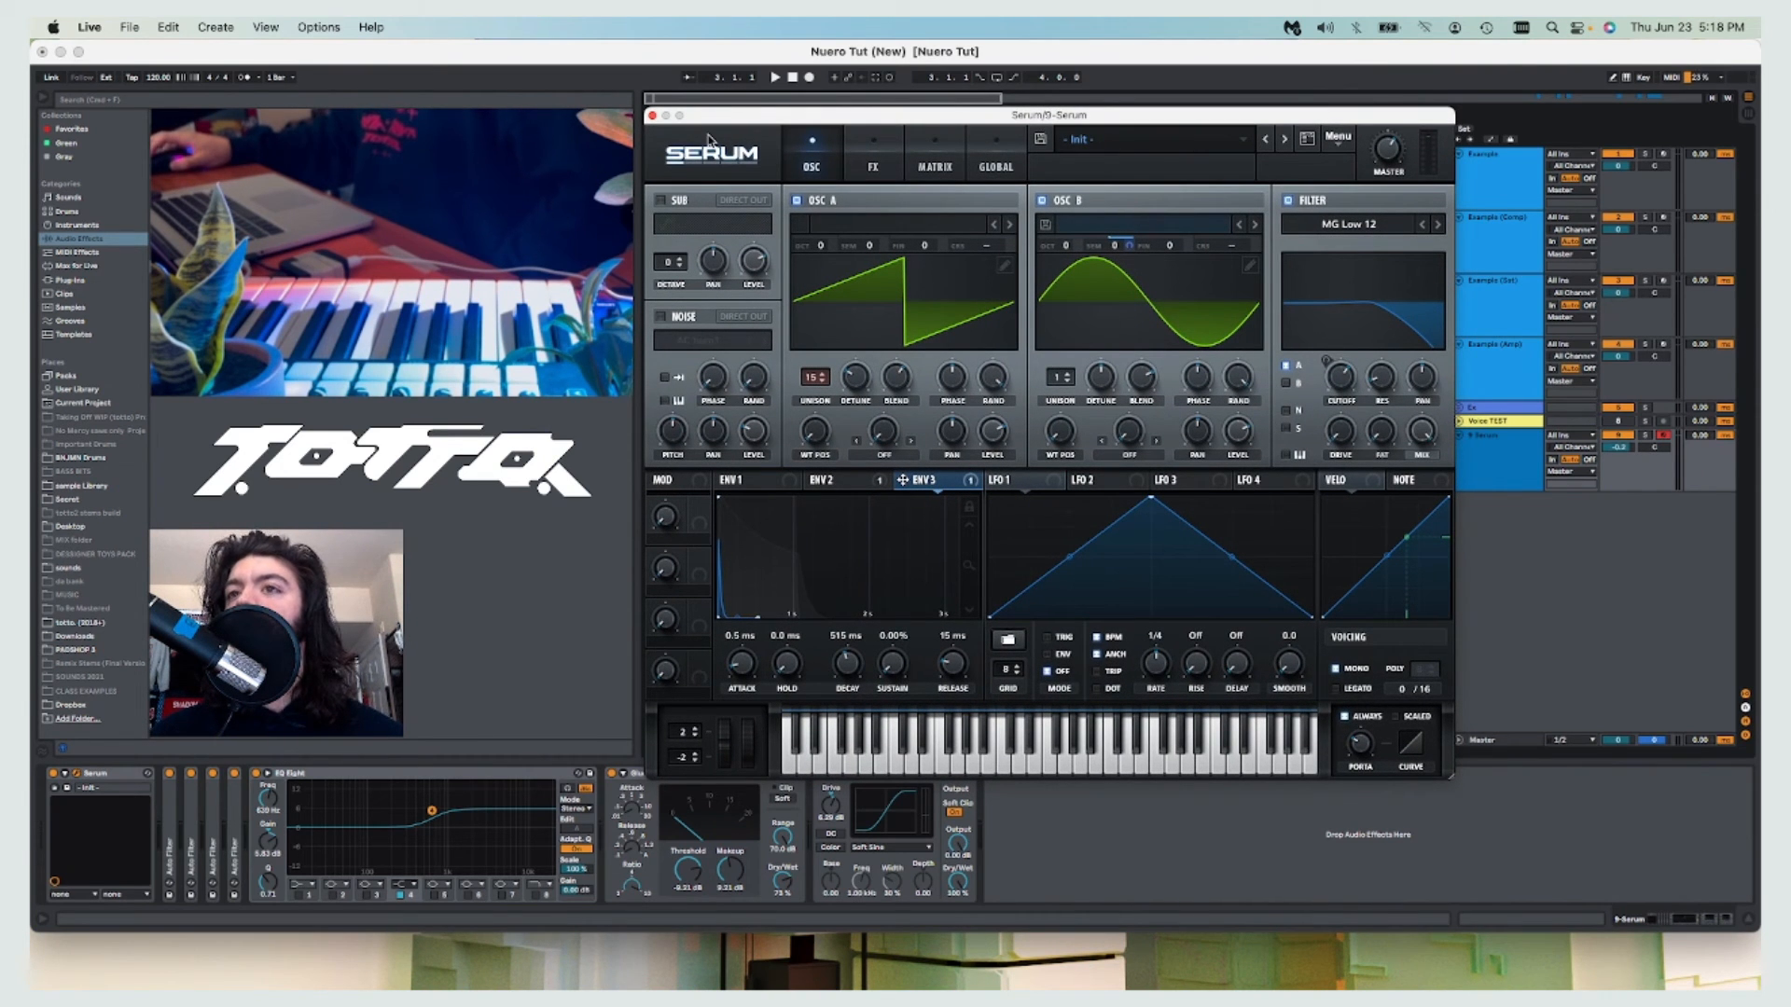
click(652, 116)
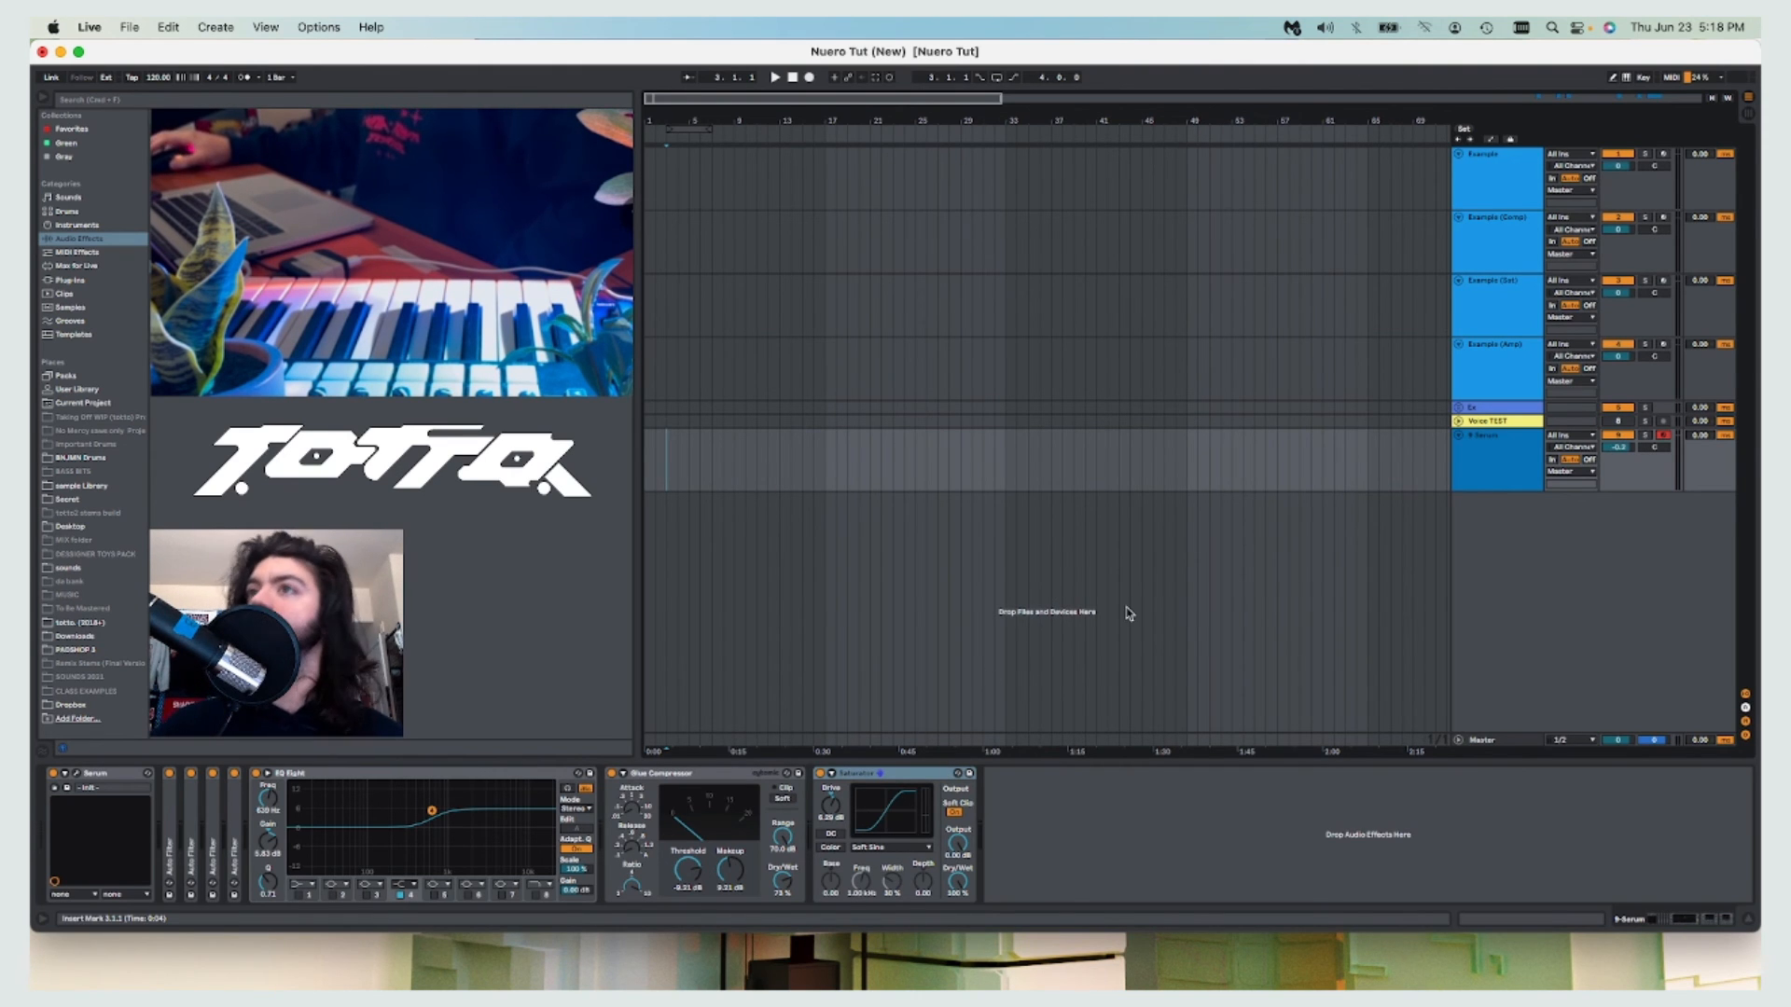
Add an EQ Eight after the Saturator on the Serum track, with band 1 as a low cut and unneeded middle bands off.
click(1492, 487)
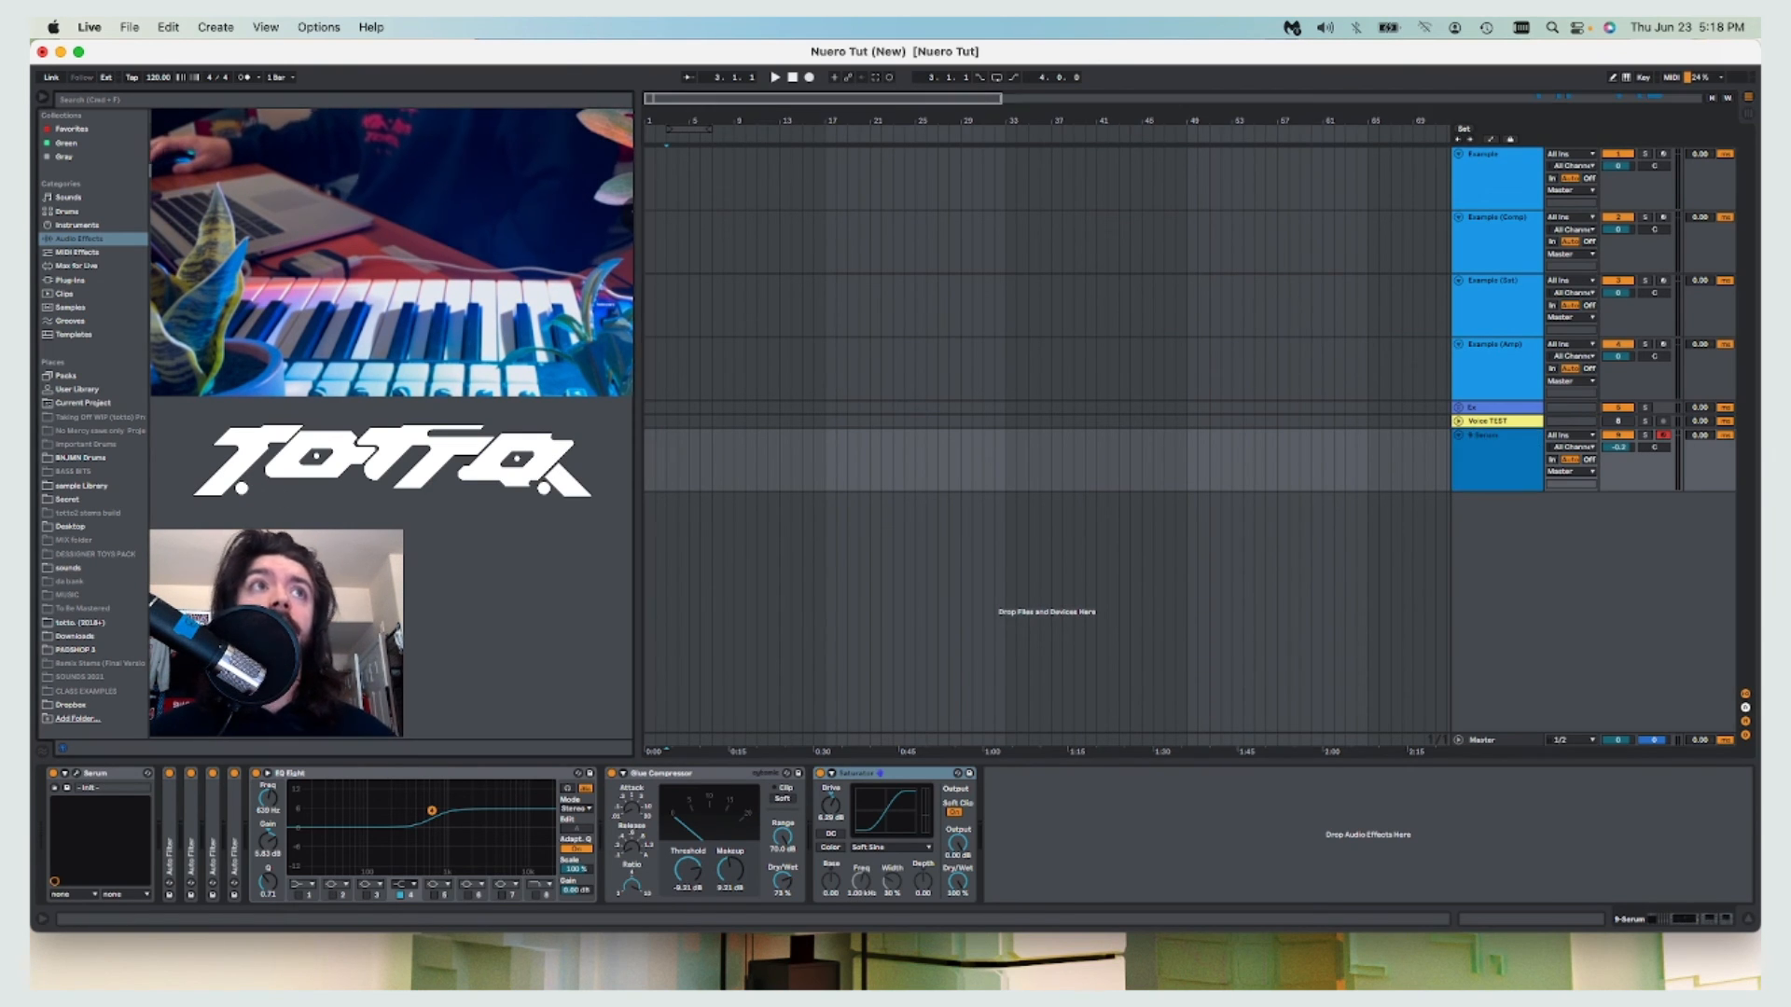
drag(234, 420, 1103, 810)
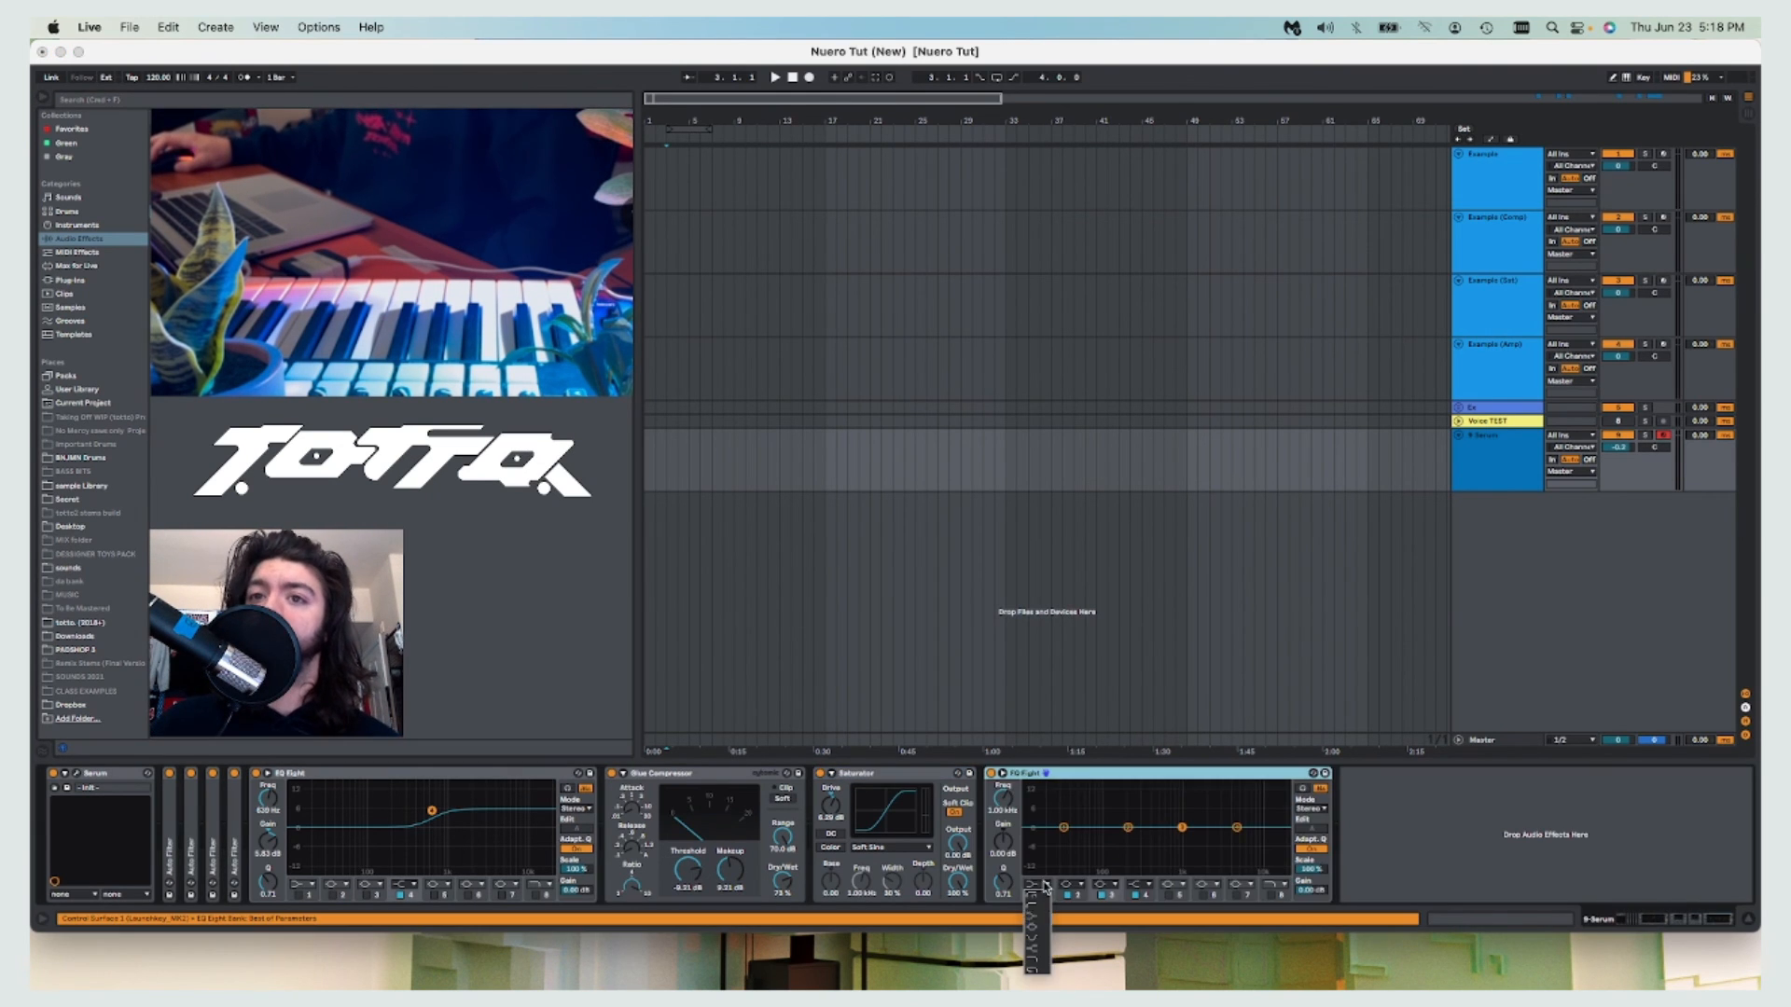
click(1038, 884)
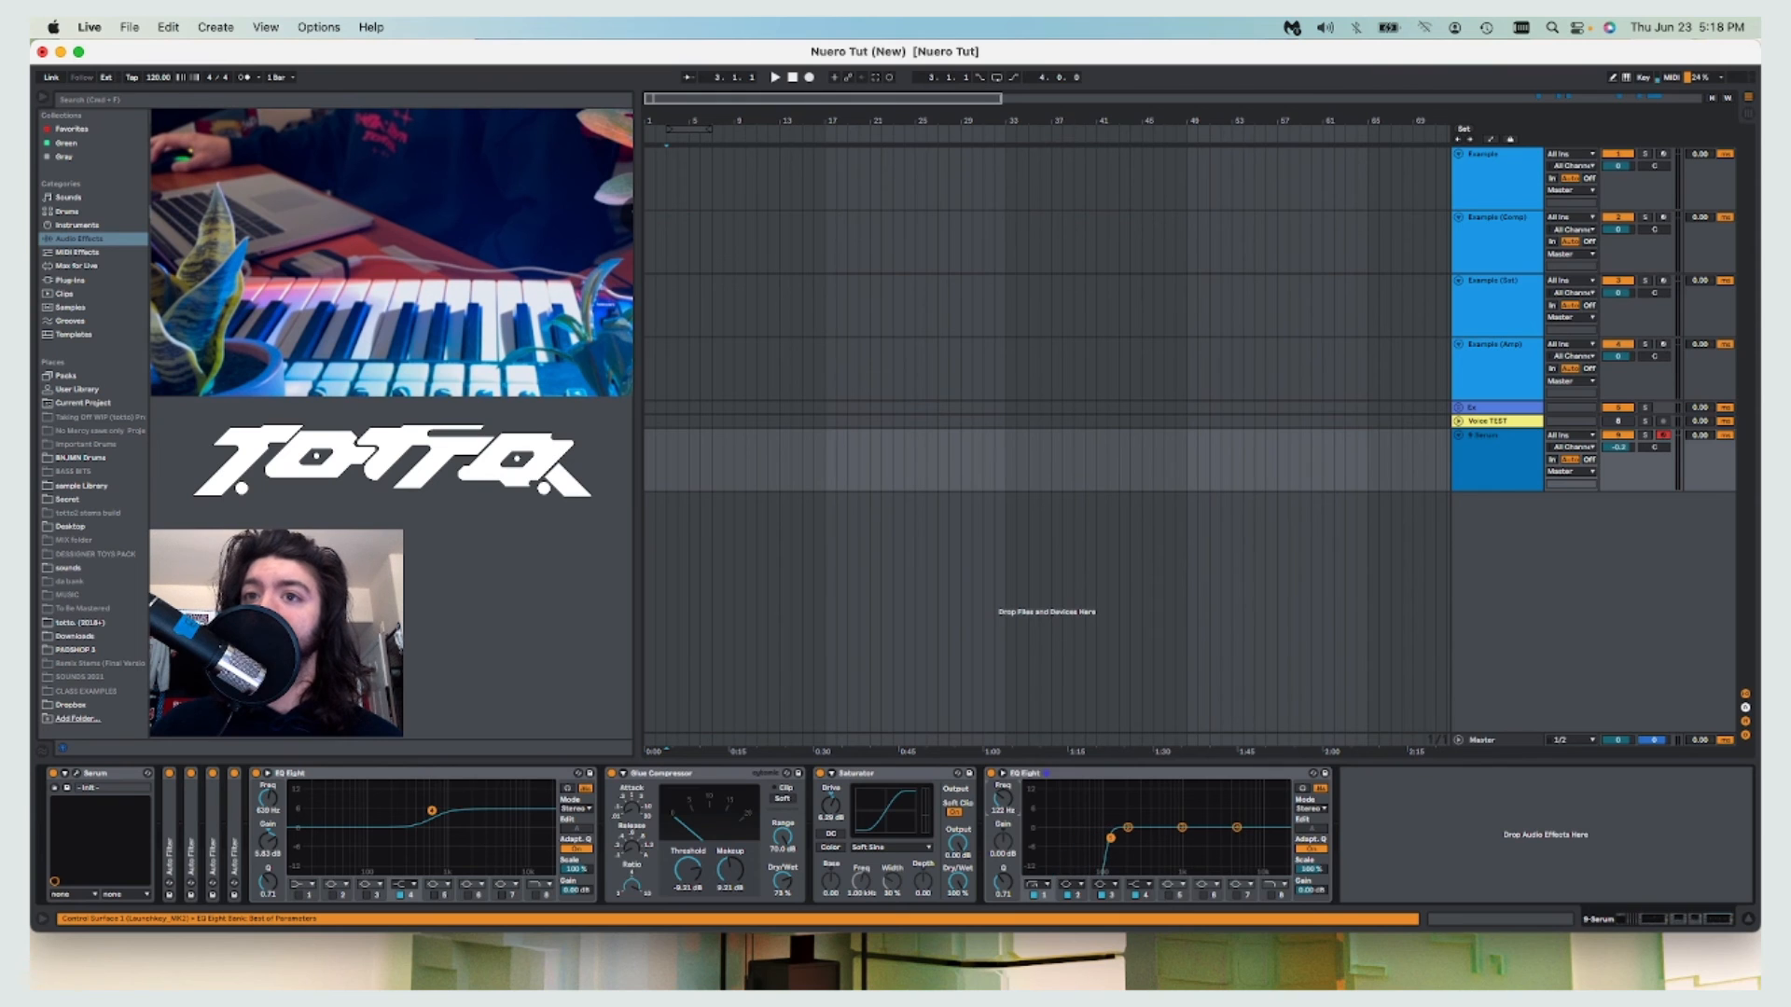
click(1068, 895)
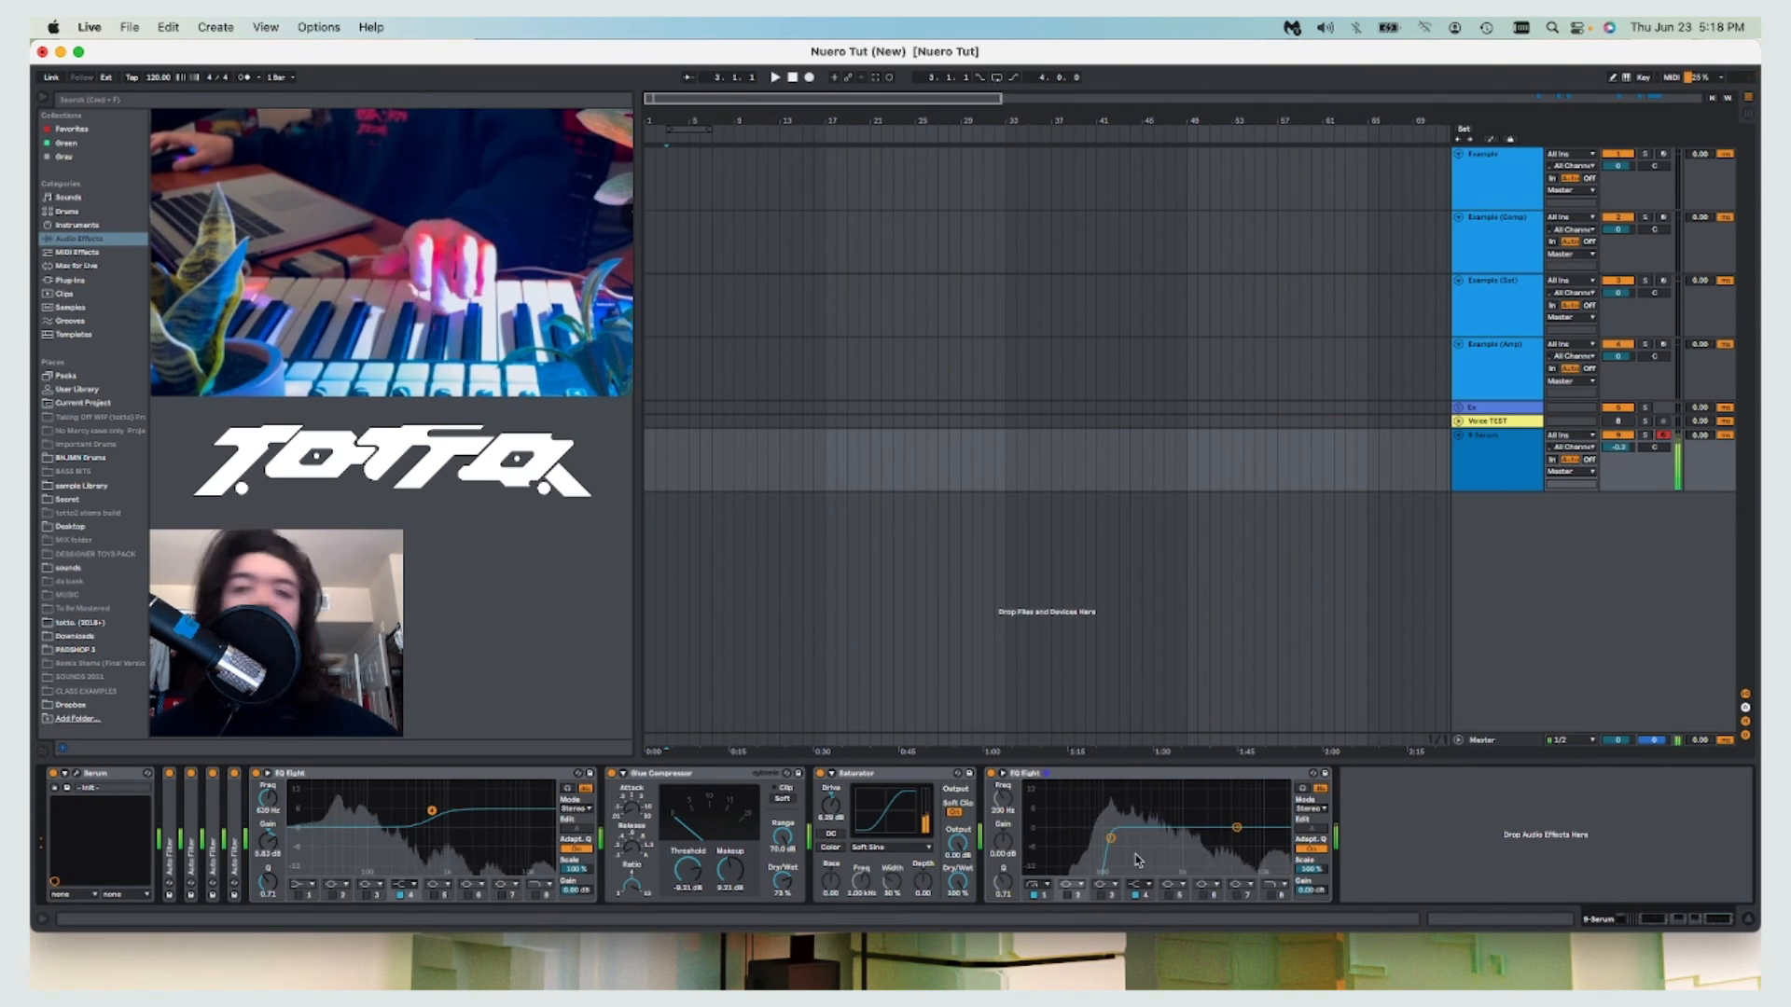
Deactivate the new EQ Eight and add a Utility device after it.
click(992, 774)
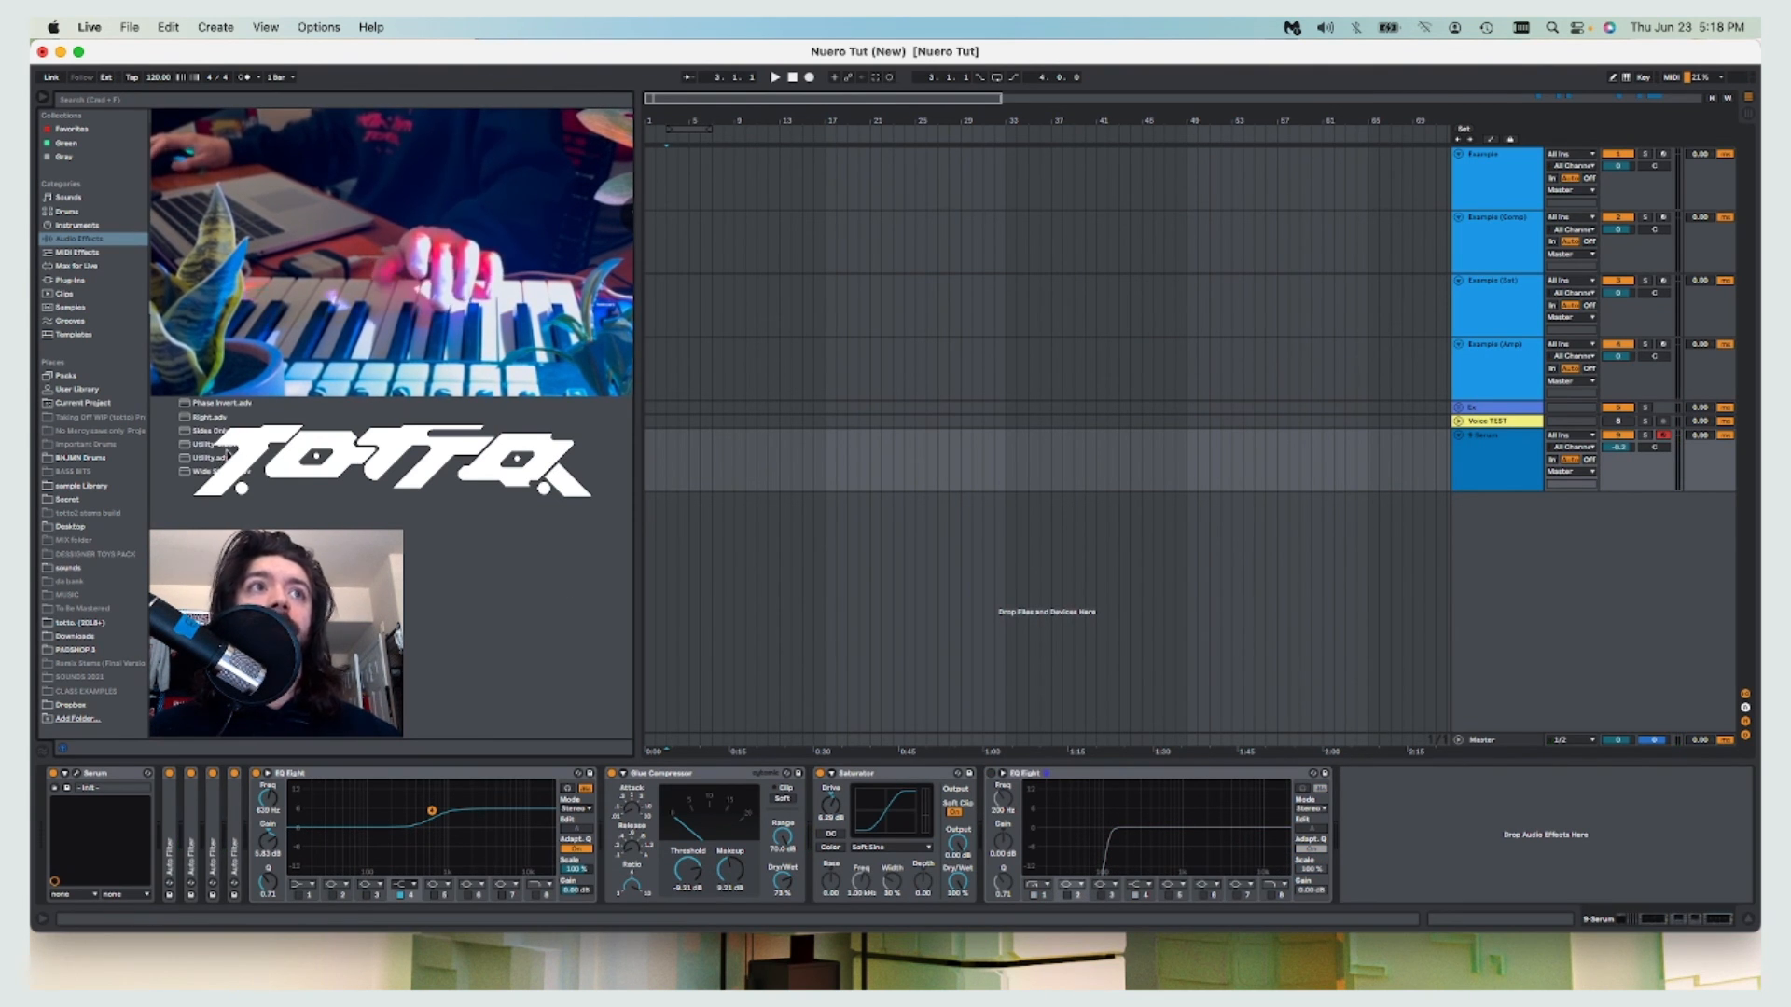
click(222, 457)
drag(606, 593, 1385, 855)
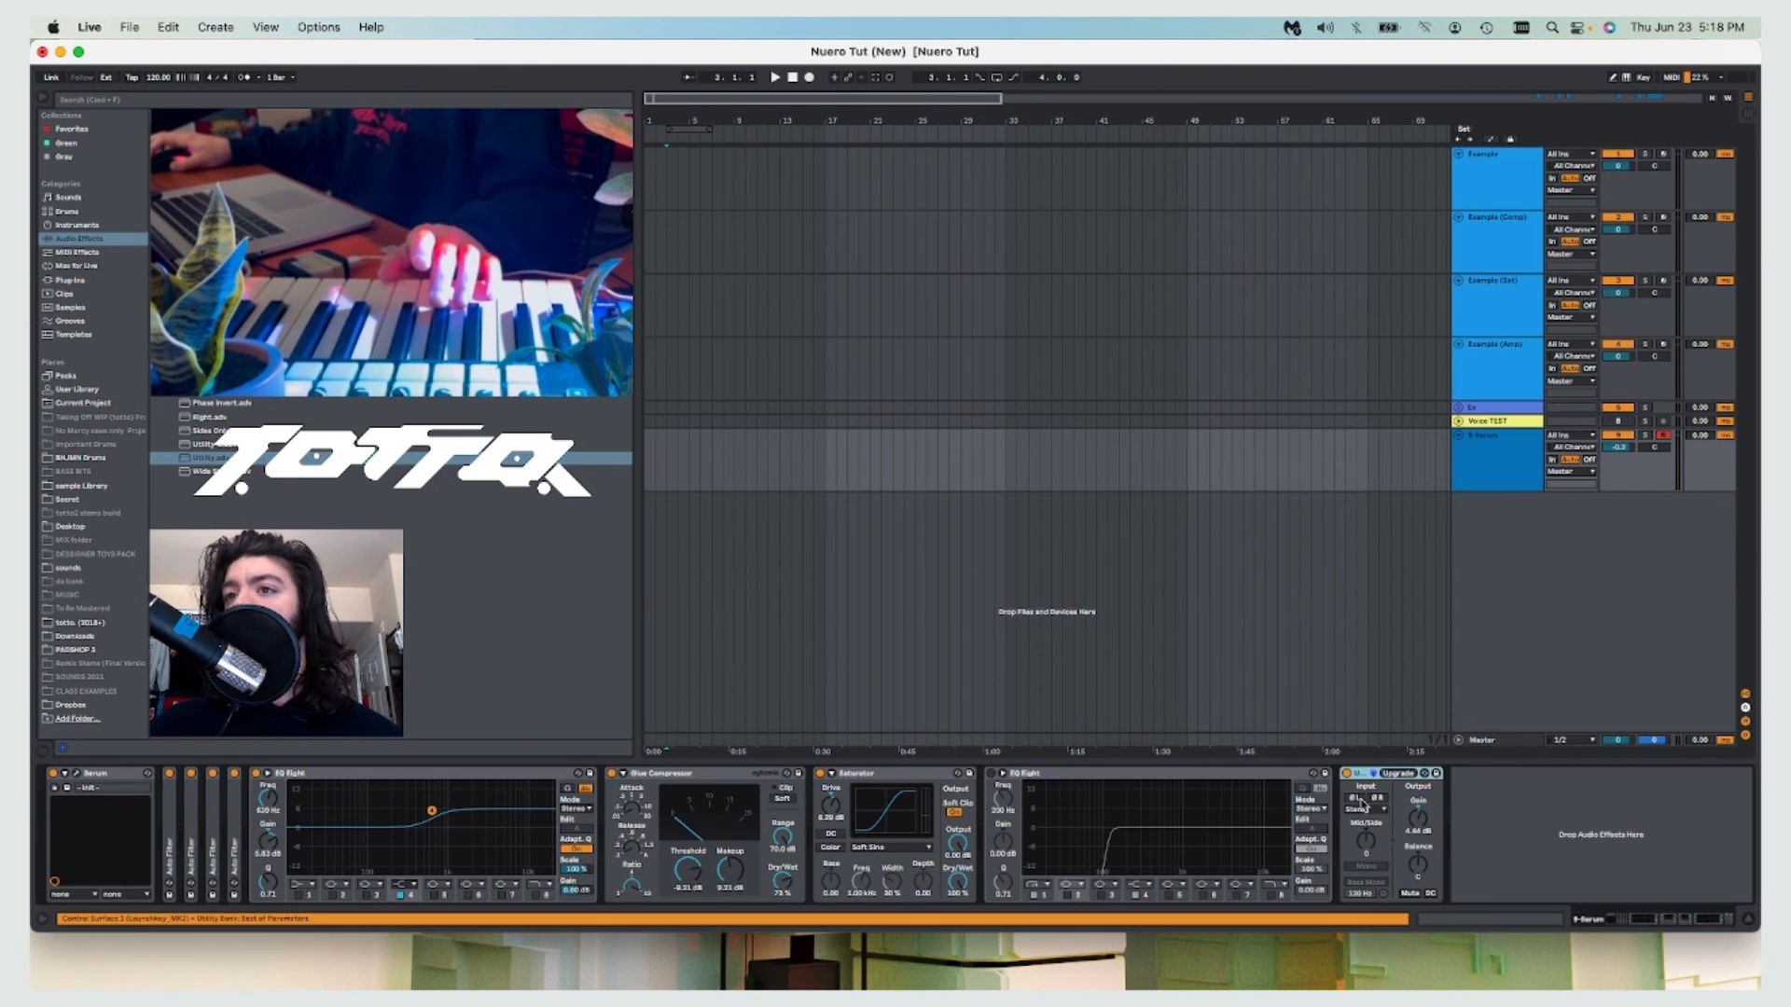
Enable Bass Mono on the Utility and set its frequency to 150 Hz.
click(1374, 883)
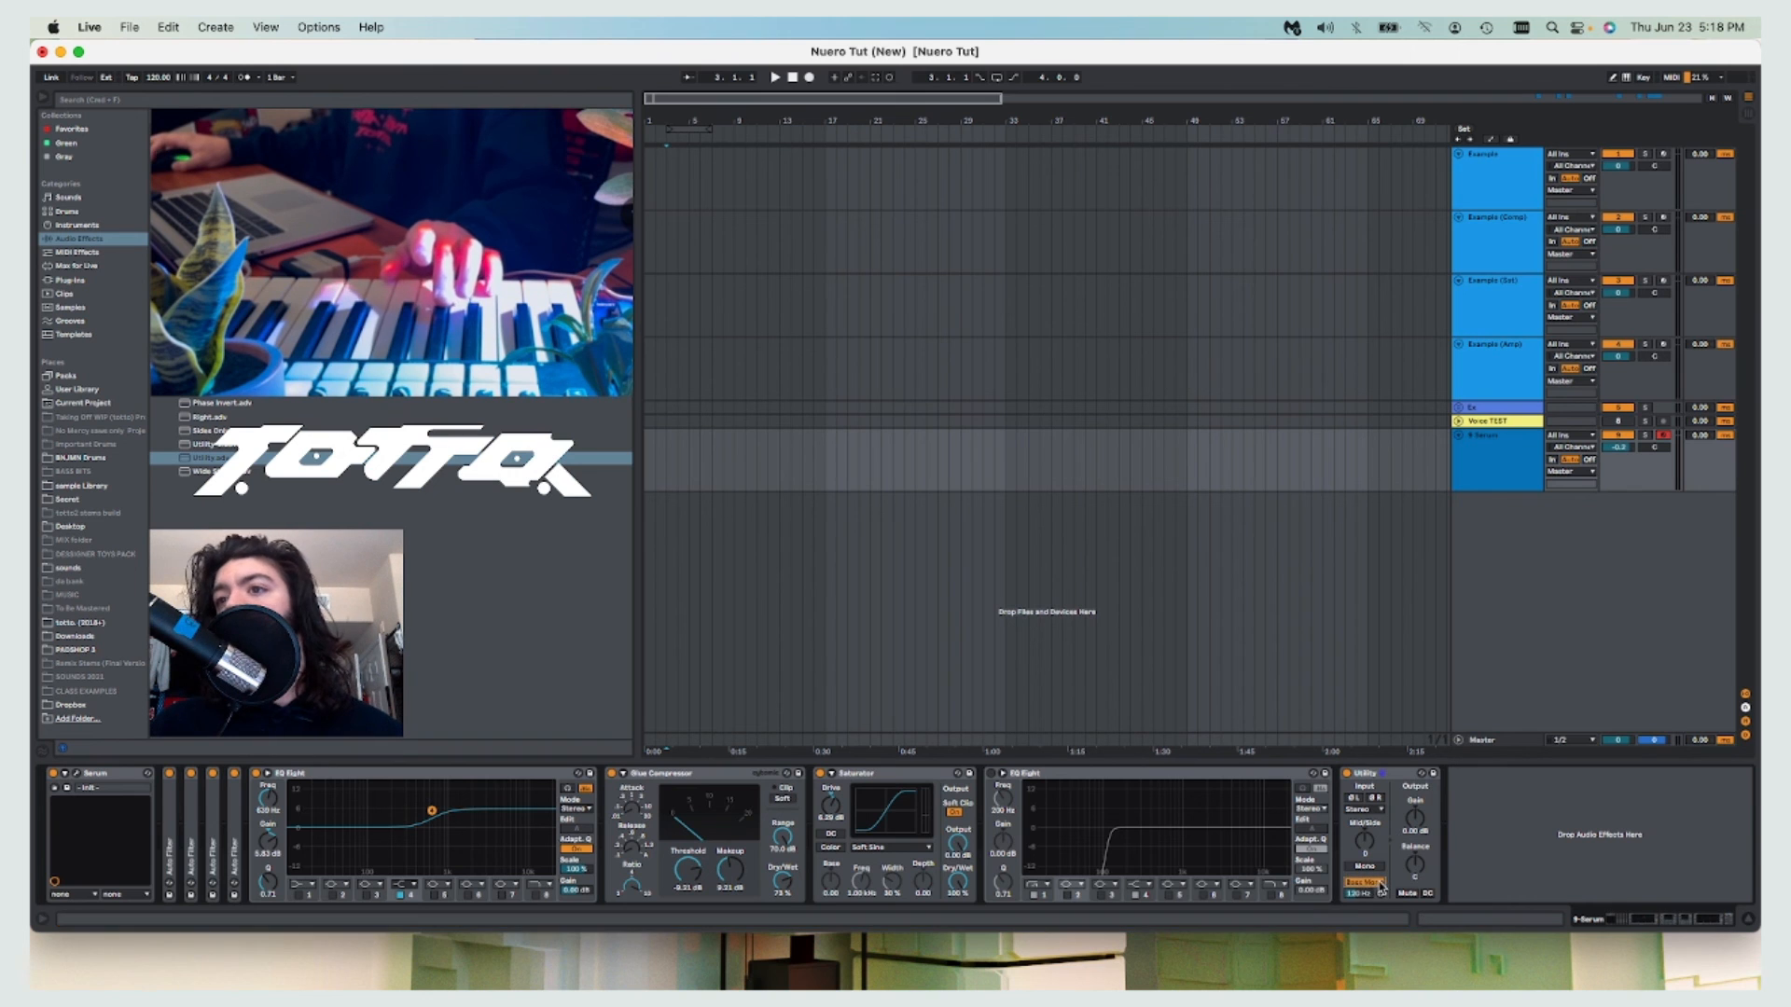
text(150)
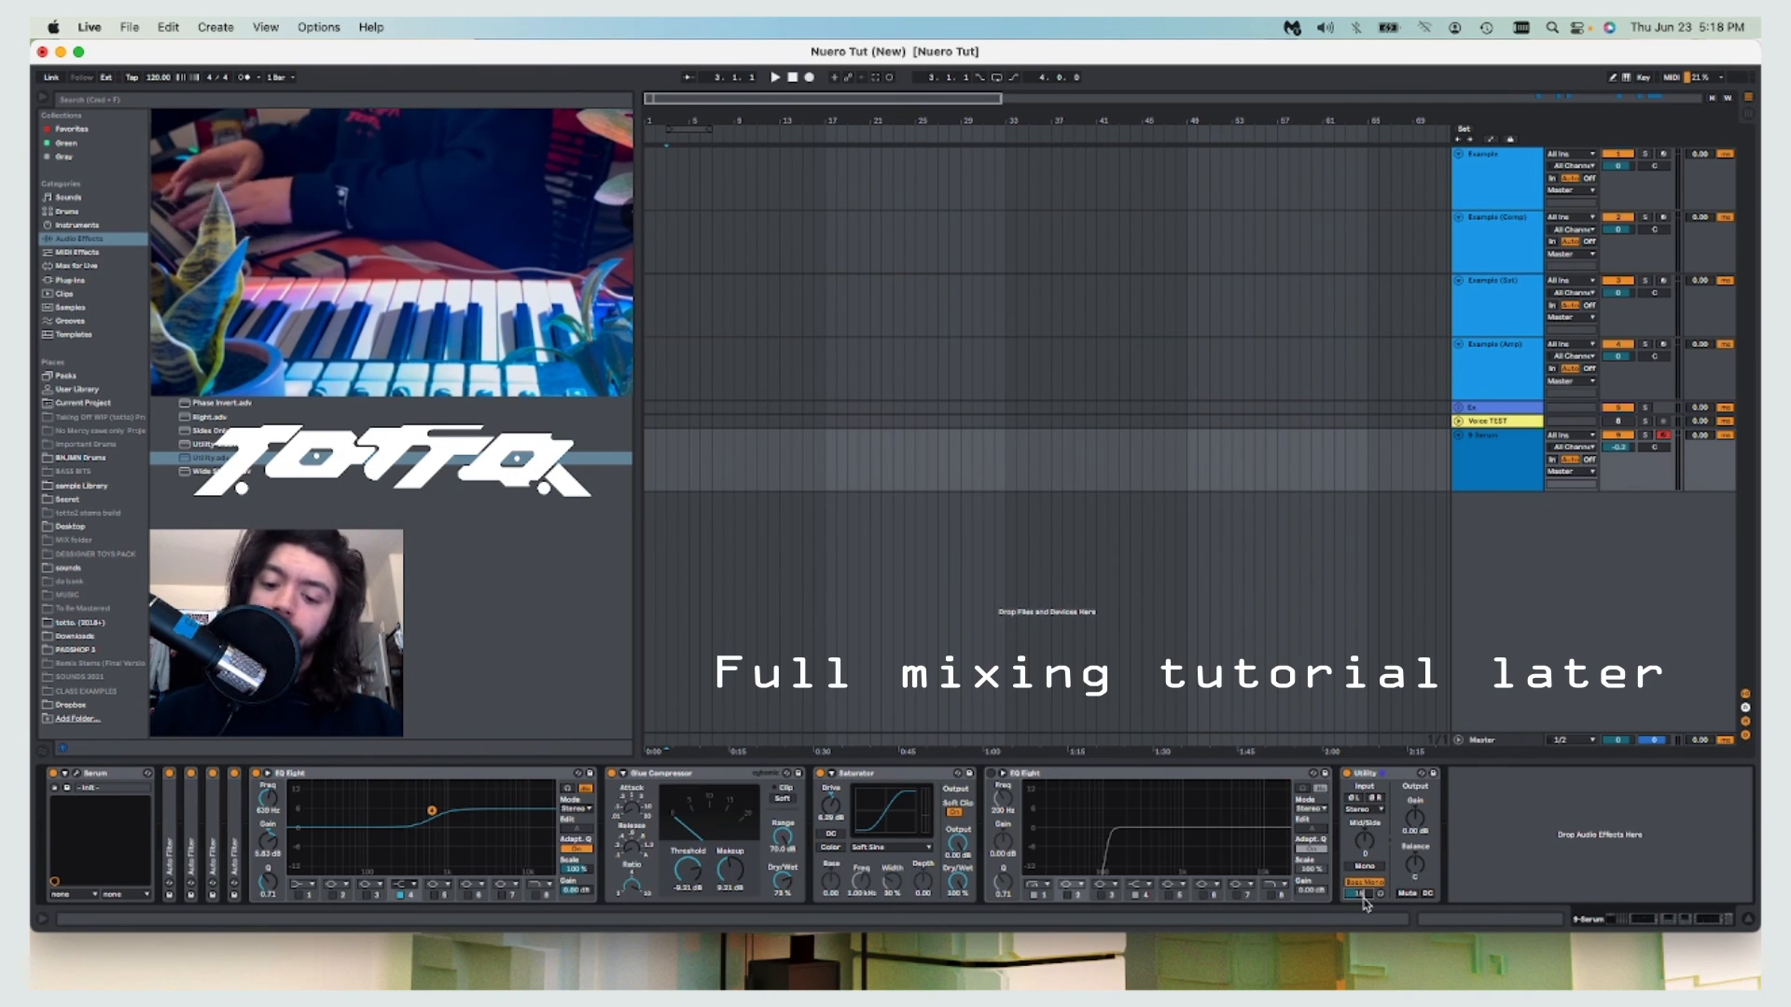
key(Return)
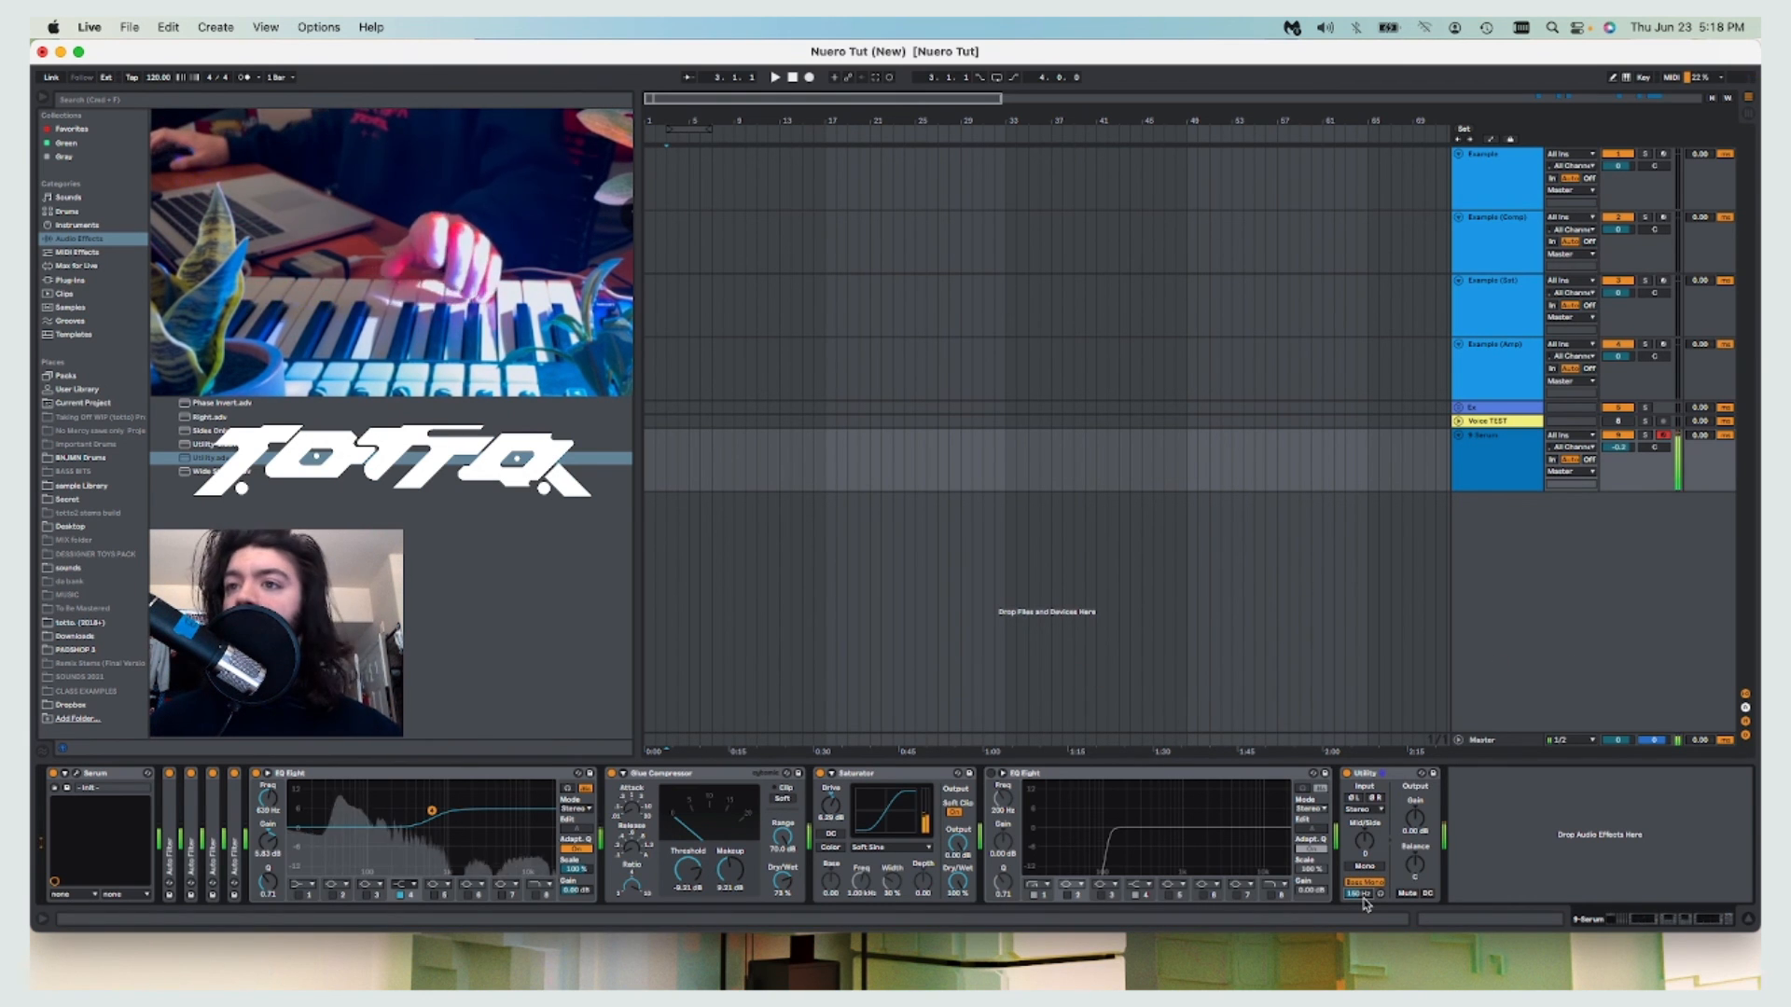